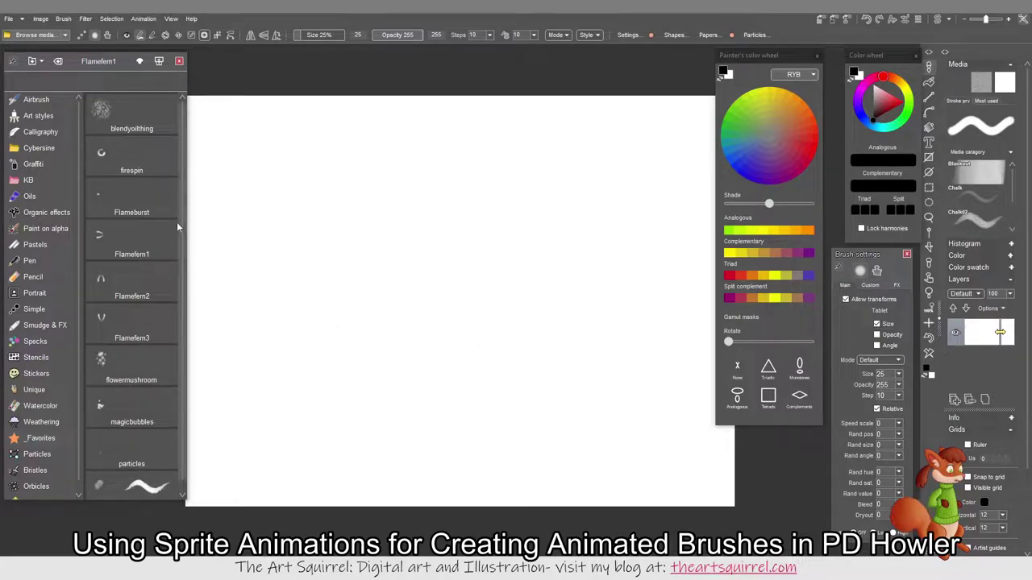
Paint a test stroke on the canvas with the firespin Flameburst brush.
click(128, 163)
click(133, 198)
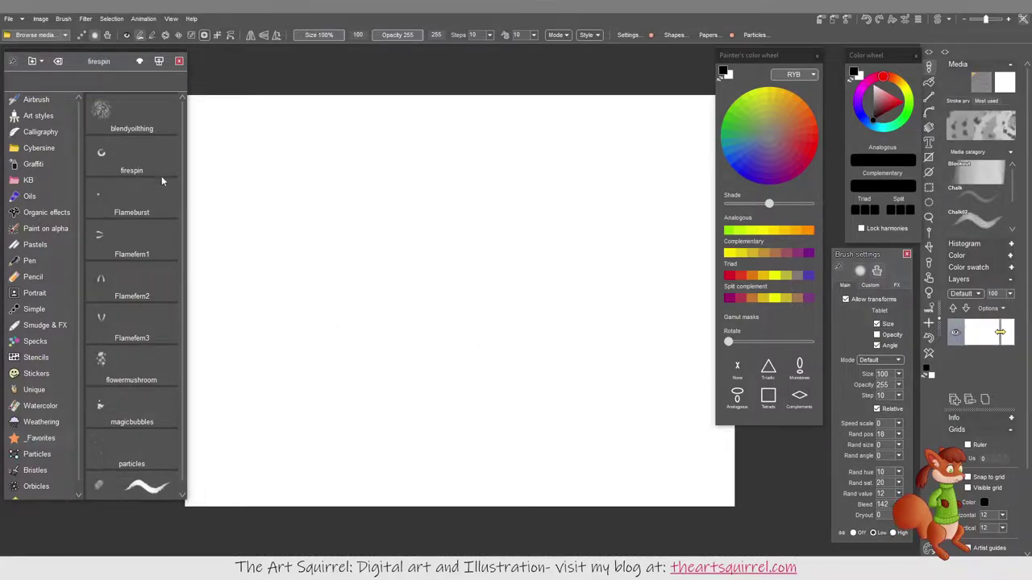
mouse_move(395, 324)
mouse_down()
mouse_move(438, 284)
mouse_move(470, 277)
mouse_move(468, 309)
mouse_move(436, 356)
mouse_move(449, 364)
mouse_move(458, 353)
mouse_move(502, 357)
mouse_move(538, 335)
mouse_move(533, 293)
mouse_move(561, 285)
mouse_move(578, 300)
mouse_move(580, 374)
mouse_move(539, 397)
mouse_move(512, 440)
mouse_move(448, 442)
mouse_up()
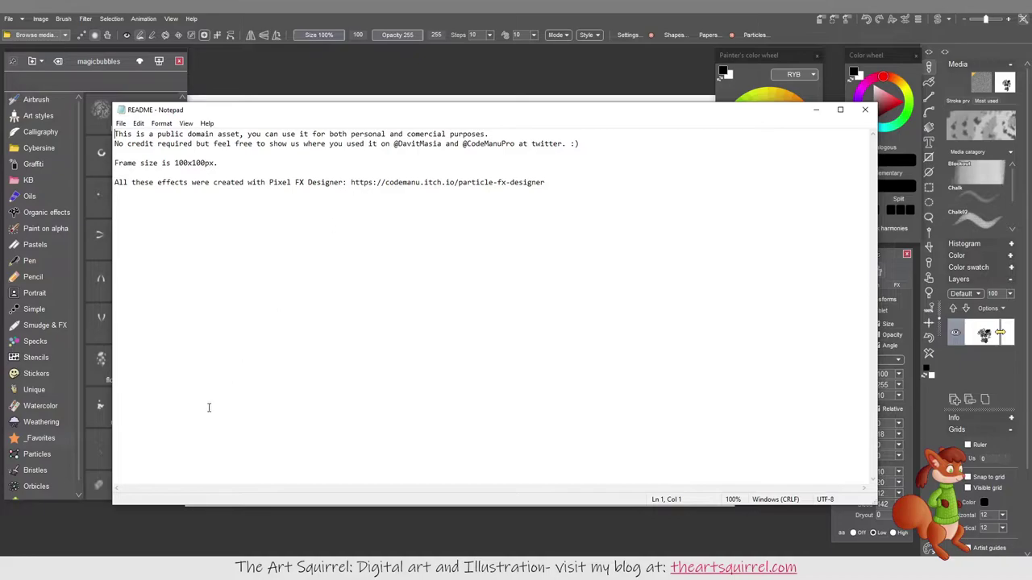
Open 1_magicspell_spritesheet from the Free Pixel Effects Pack folder in the photo viewer.
key(alt+Tab)
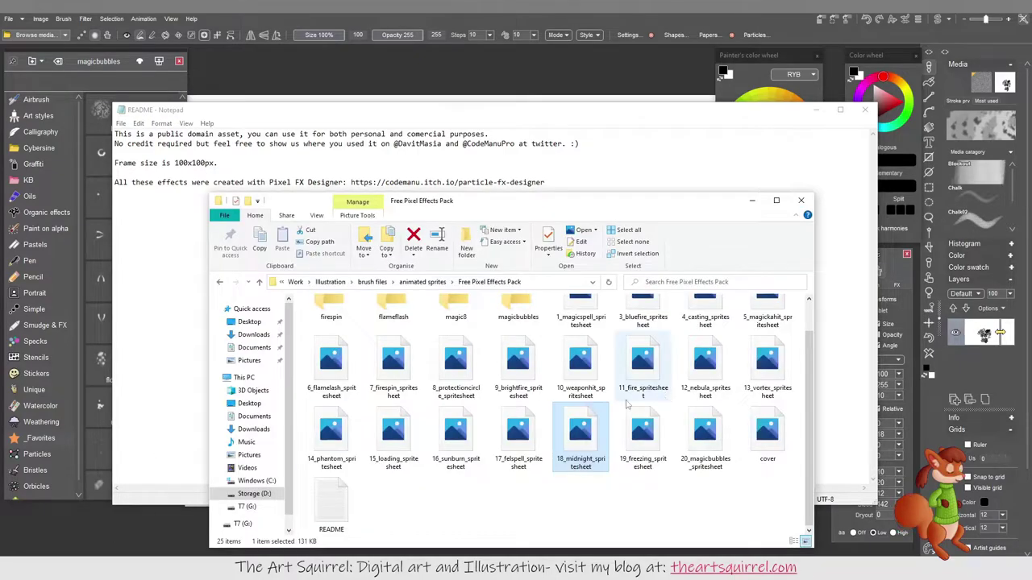
scroll(476, 382, up, 1)
click(591, 337)
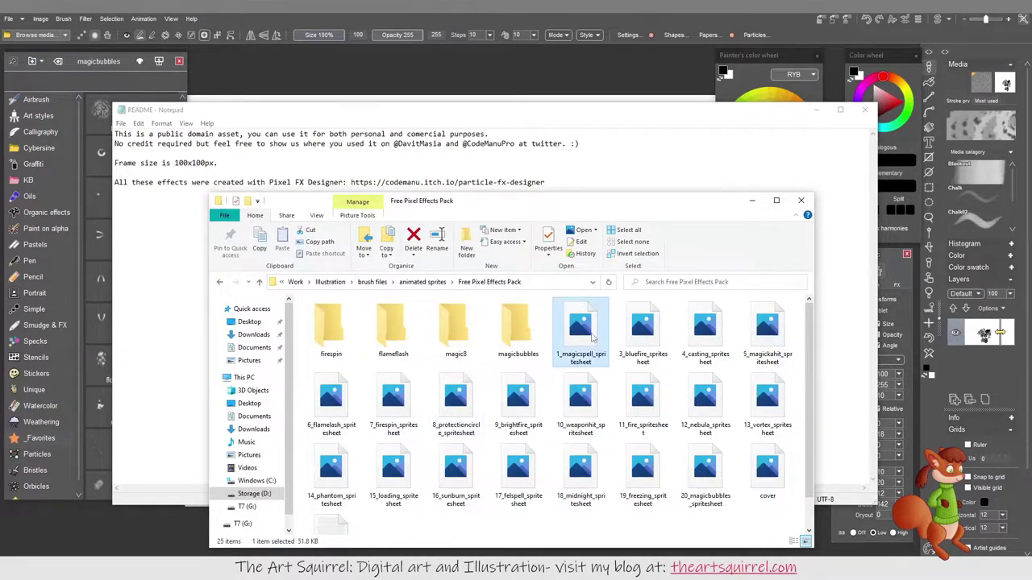
double_click(586, 342)
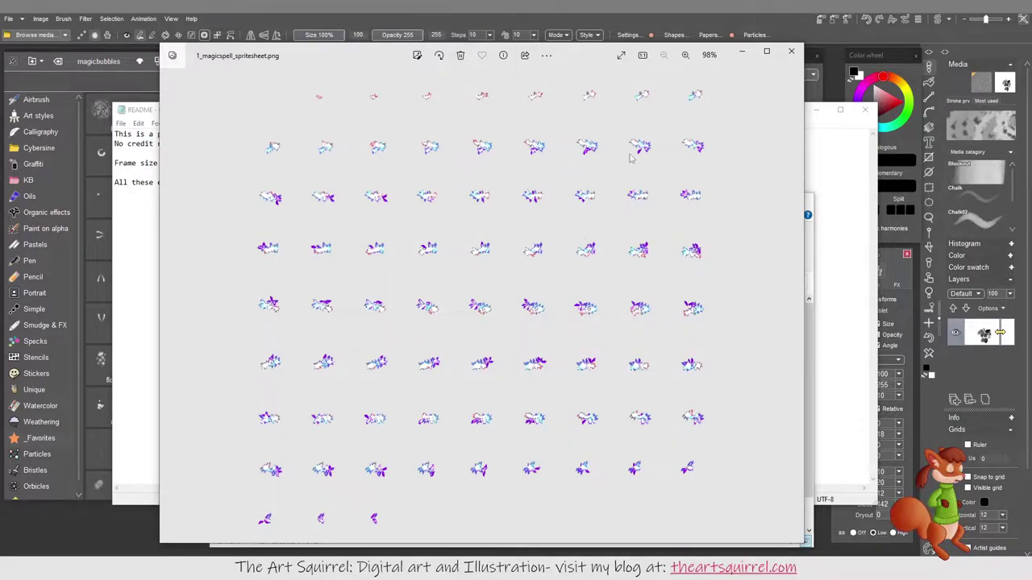
Close the magicspell preview, preview 18_midnight_spritesheet's frames, then close that preview.
click(792, 54)
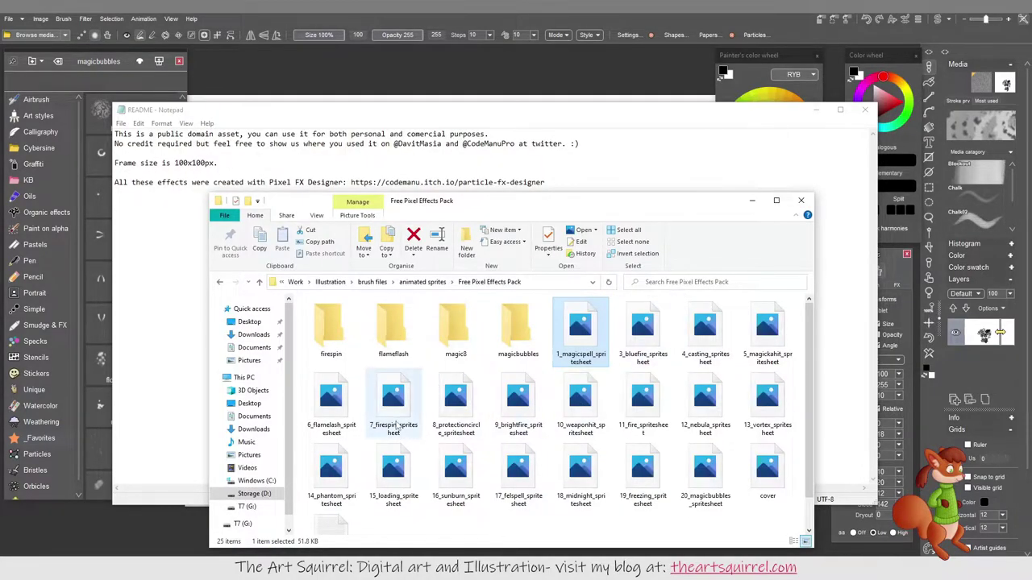
click(579, 479)
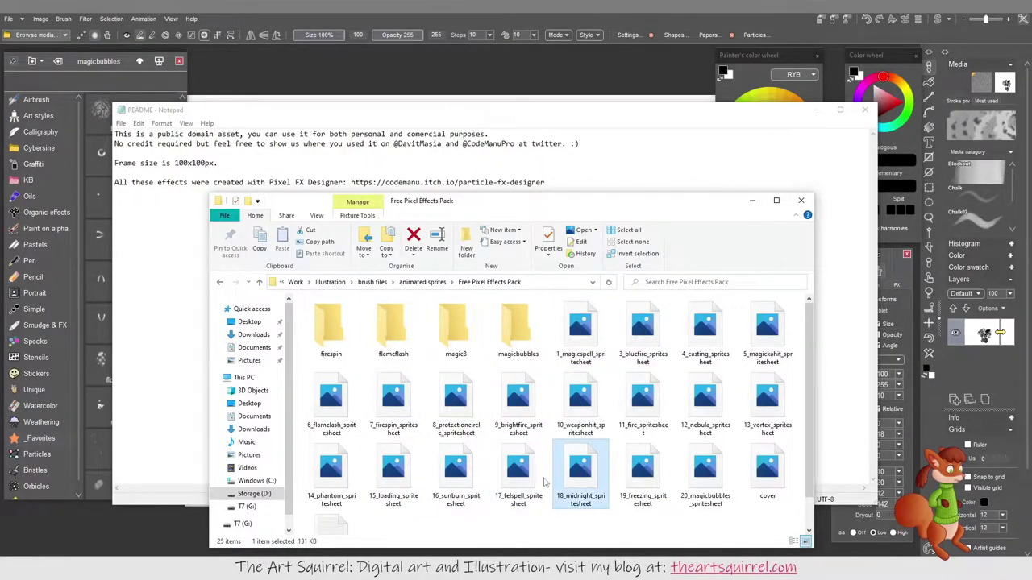
click(520, 480)
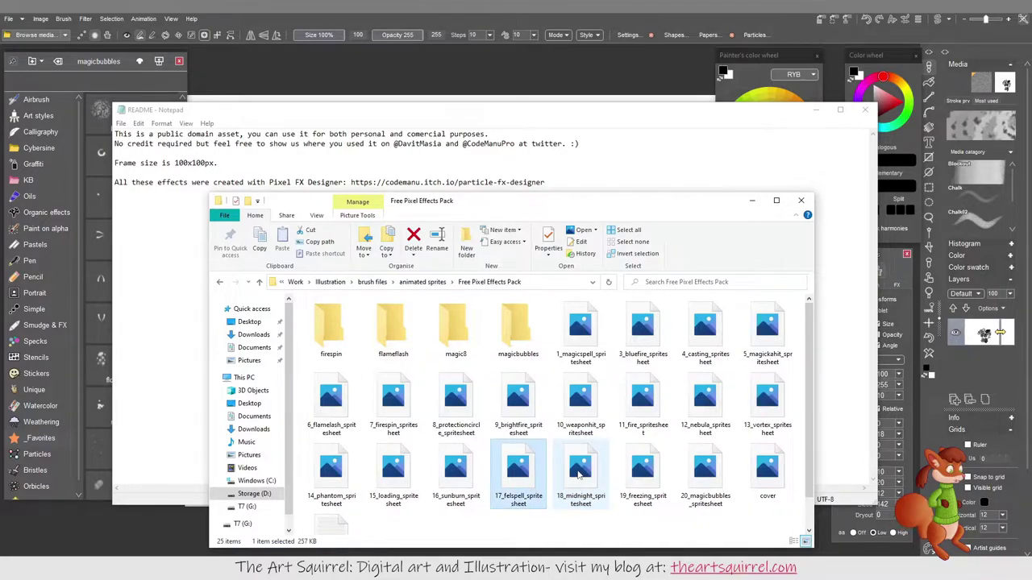
double_click(564, 476)
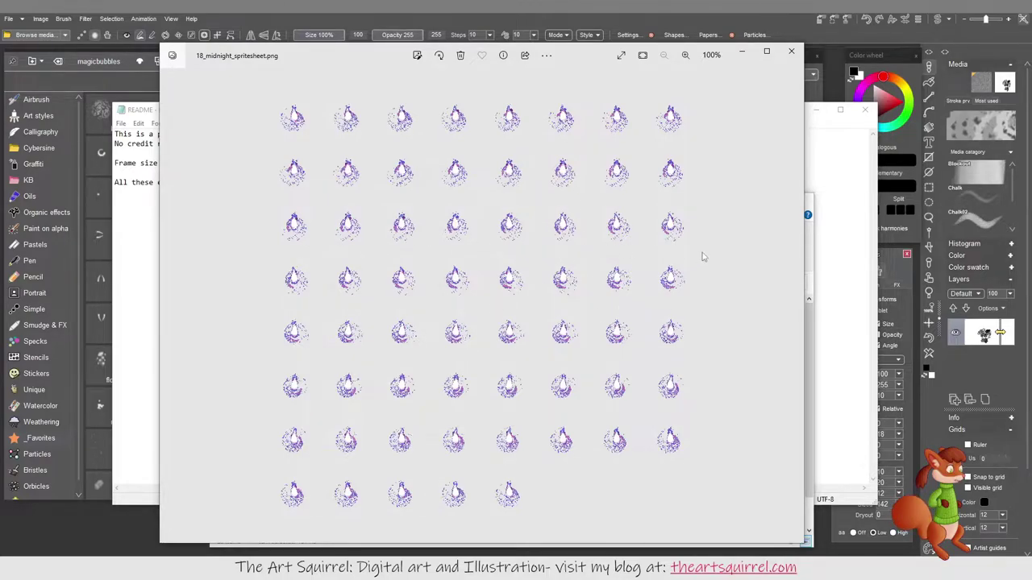
click(791, 51)
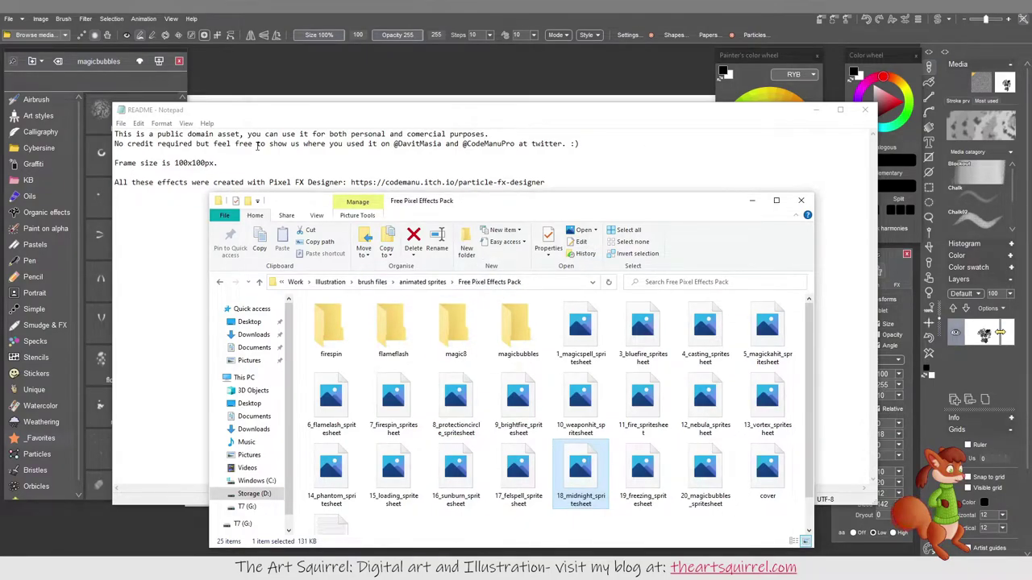
Paint feathery Flamefern1 strokes in grey, then in pink-red, across the canvas.
click(255, 14)
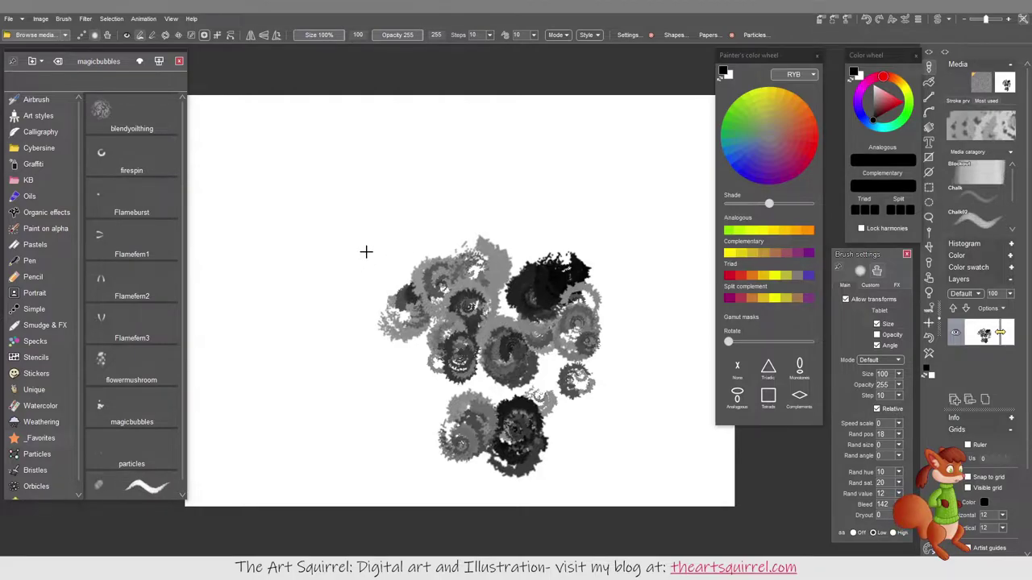
click(160, 253)
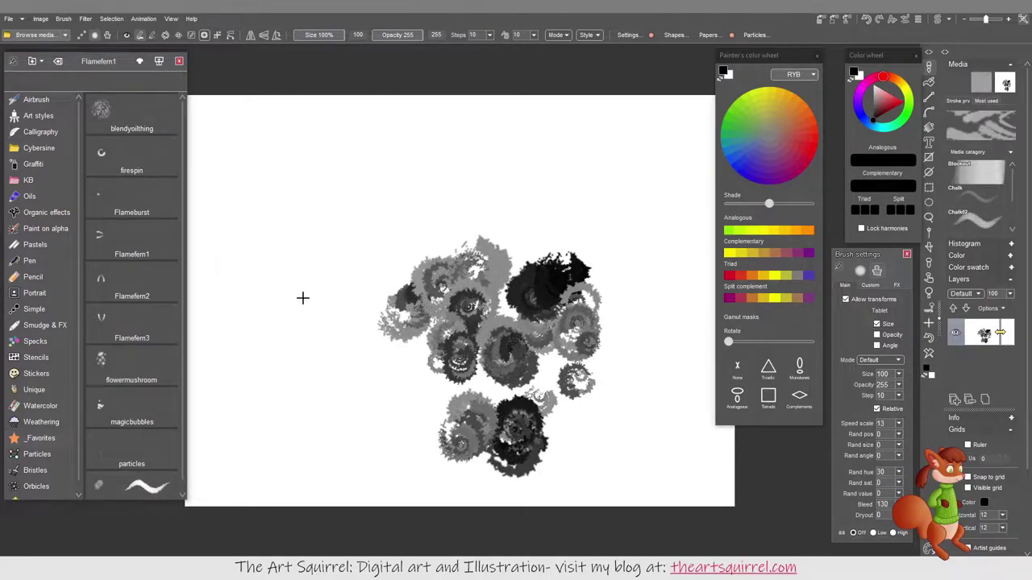
mouse_move(311, 298)
mouse_down()
mouse_move(362, 283)
mouse_move(372, 297)
mouse_move(369, 253)
mouse_move(488, 188)
mouse_move(602, 188)
mouse_move(663, 144)
mouse_up()
mouse_move(266, 403)
mouse_down()
mouse_move(323, 392)
mouse_move(352, 404)
mouse_move(436, 386)
mouse_move(509, 396)
mouse_move(670, 324)
mouse_move(673, 365)
mouse_move(645, 399)
mouse_move(512, 441)
mouse_move(223, 465)
mouse_up()
click(749, 158)
mouse_move(645, 274)
mouse_down()
mouse_move(415, 344)
mouse_move(204, 369)
mouse_up()
mouse_move(208, 415)
mouse_down()
mouse_move(294, 420)
mouse_move(526, 379)
mouse_move(615, 383)
mouse_move(679, 359)
mouse_move(690, 404)
mouse_move(593, 449)
mouse_move(277, 482)
mouse_move(641, 479)
mouse_move(676, 449)
mouse_up()
mouse_move(606, 173)
mouse_down()
mouse_move(512, 202)
mouse_move(258, 227)
mouse_up()
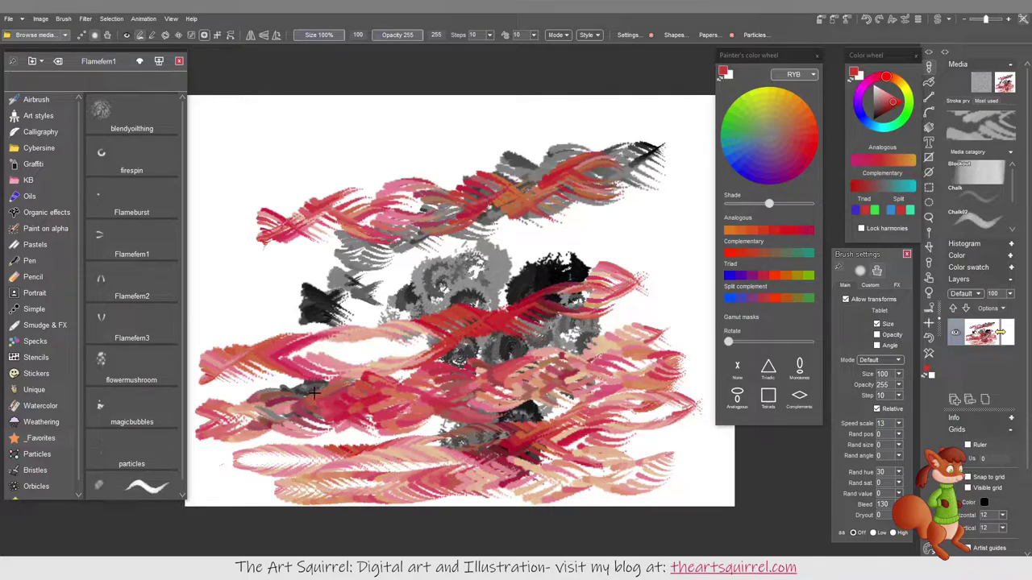
Paint magicbubbles clusters in red-orange and then yellow-green across the middle.
click(125, 361)
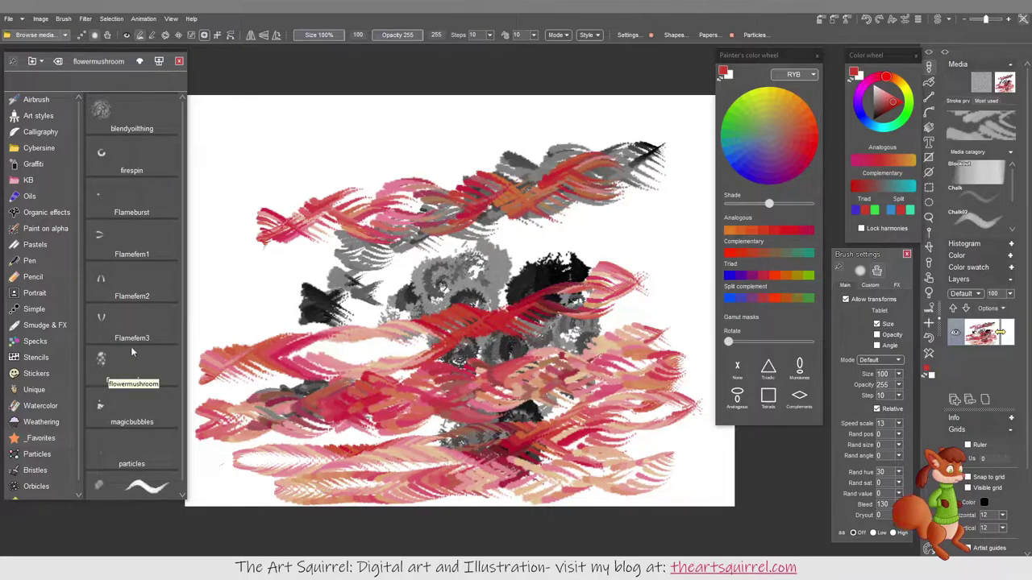
click(136, 332)
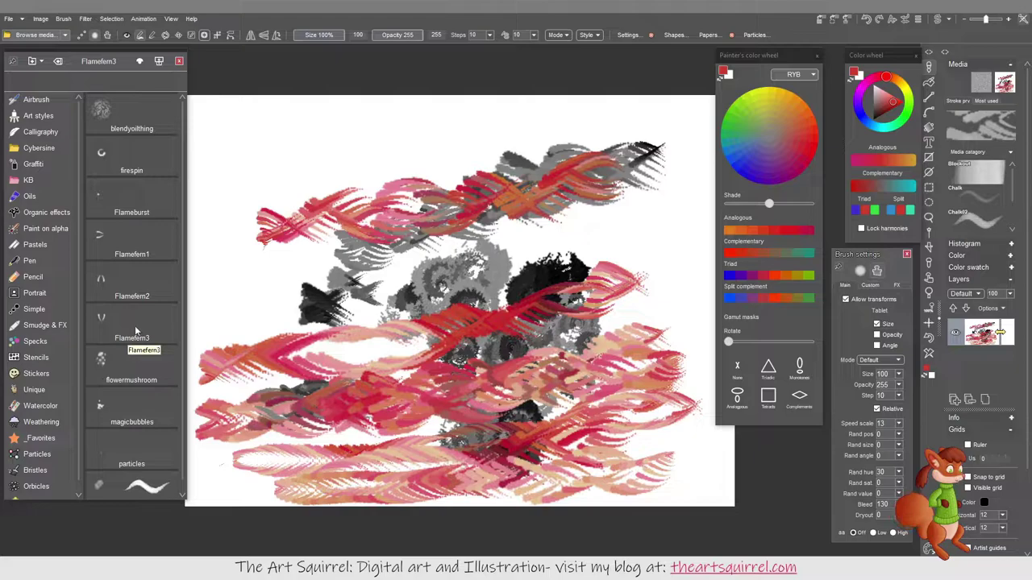
click(141, 366)
click(144, 398)
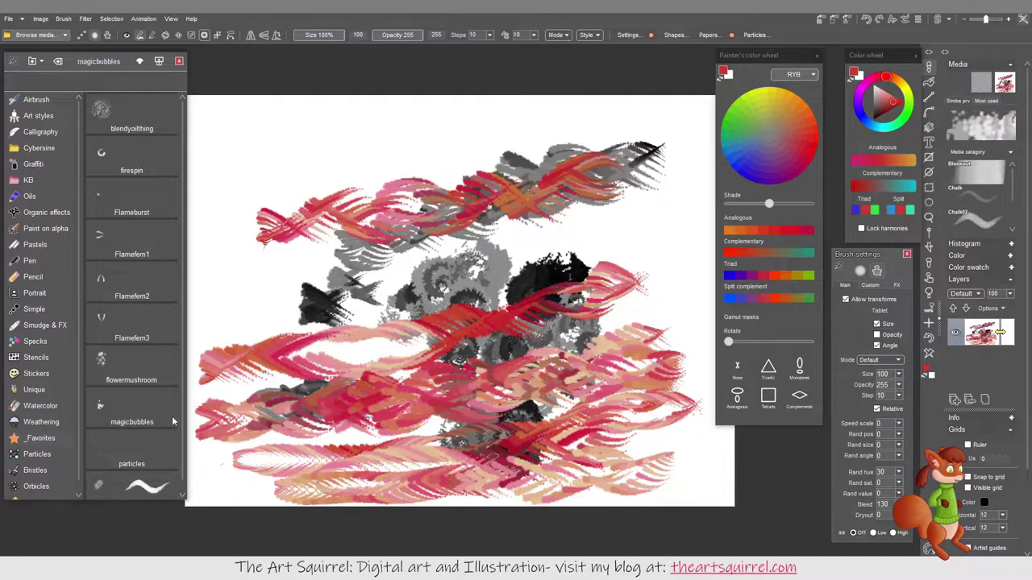
mouse_move(341, 368)
mouse_down()
mouse_move(386, 301)
mouse_move(378, 291)
mouse_move(396, 265)
mouse_move(443, 265)
mouse_up()
mouse_move(539, 244)
mouse_down()
mouse_move(524, 269)
mouse_move(617, 241)
mouse_move(618, 253)
mouse_move(669, 253)
mouse_up()
click(773, 115)
mouse_move(595, 269)
mouse_down()
mouse_move(587, 302)
mouse_move(643, 292)
mouse_move(627, 320)
mouse_move(678, 389)
mouse_move(690, 431)
mouse_move(680, 430)
mouse_move(662, 468)
mouse_move(671, 459)
mouse_move(534, 441)
mouse_move(424, 407)
mouse_up()
Cover the canvas with yellow, then green, firespin Flameburst strokes.
click(137, 352)
click(126, 150)
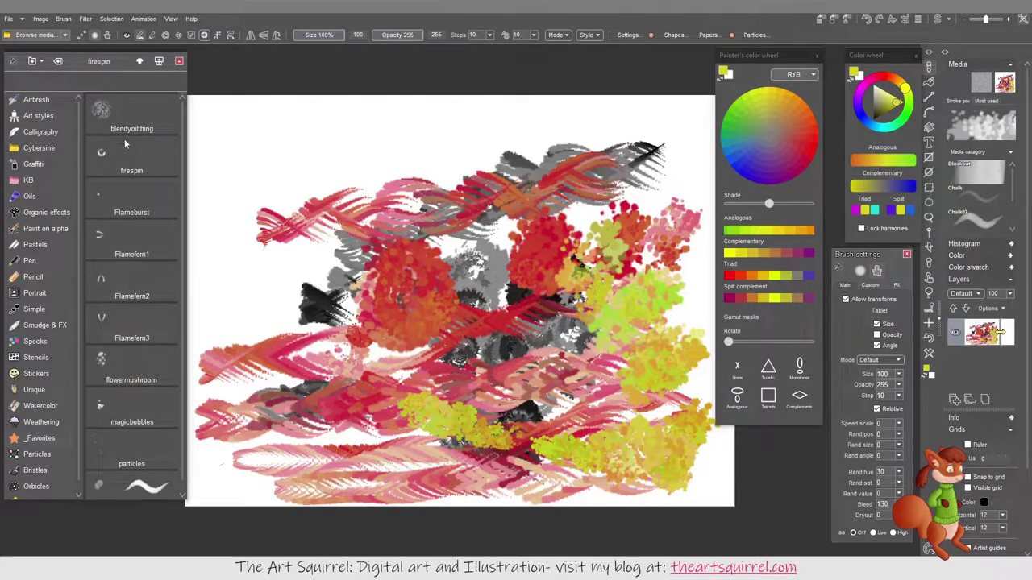
mouse_move(216, 186)
mouse_down()
mouse_move(237, 212)
mouse_move(255, 164)
mouse_move(290, 133)
mouse_up()
click(145, 199)
mouse_move(230, 211)
mouse_down()
mouse_move(236, 226)
mouse_move(412, 138)
mouse_move(511, 138)
mouse_move(585, 121)
mouse_up()
mouse_move(342, 270)
mouse_down()
mouse_move(223, 357)
mouse_move(361, 317)
mouse_move(437, 362)
mouse_move(529, 355)
mouse_move(520, 444)
mouse_up()
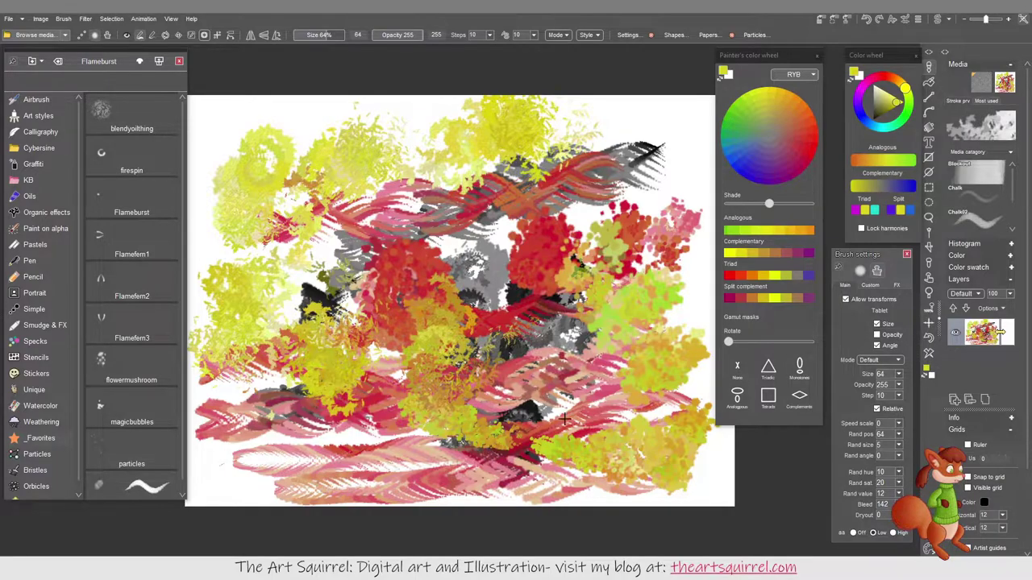
mouse_move(407, 415)
mouse_down()
mouse_move(380, 455)
mouse_move(281, 432)
mouse_move(230, 463)
mouse_up()
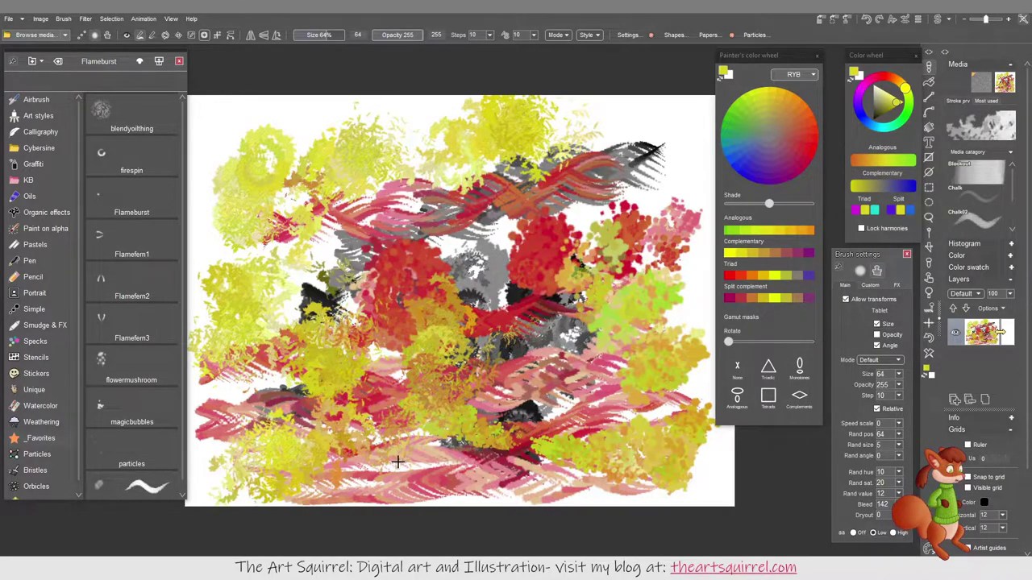
mouse_move(398, 461)
mouse_down()
mouse_move(315, 496)
mouse_move(452, 472)
mouse_move(511, 497)
mouse_move(614, 458)
mouse_move(564, 413)
mouse_move(483, 379)
mouse_move(445, 387)
mouse_up()
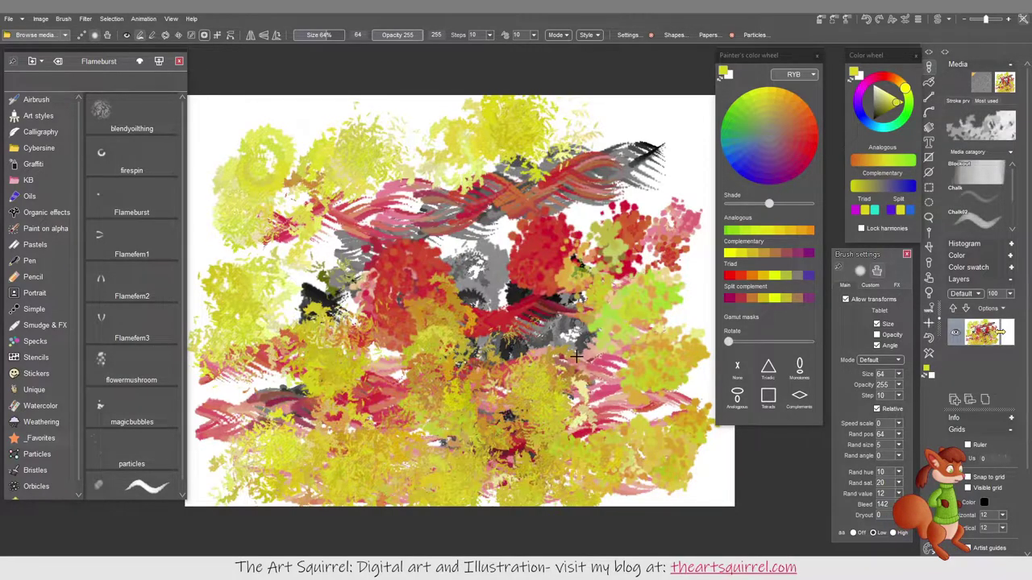
mouse_move(617, 366)
mouse_down()
mouse_move(595, 348)
mouse_move(500, 347)
mouse_move(480, 311)
mouse_move(495, 274)
mouse_move(551, 261)
mouse_move(569, 270)
mouse_move(601, 206)
mouse_move(641, 198)
mouse_move(672, 168)
mouse_move(641, 266)
mouse_move(593, 294)
mouse_move(585, 335)
mouse_move(521, 342)
mouse_move(439, 311)
mouse_move(338, 331)
mouse_move(387, 403)
mouse_move(465, 433)
mouse_move(414, 471)
mouse_move(504, 484)
mouse_move(535, 368)
mouse_move(573, 400)
mouse_move(516, 452)
mouse_move(565, 481)
mouse_move(669, 372)
mouse_move(672, 452)
mouse_move(637, 499)
mouse_up()
click(748, 114)
mouse_move(645, 355)
mouse_down()
mouse_move(597, 266)
mouse_move(548, 319)
mouse_up()
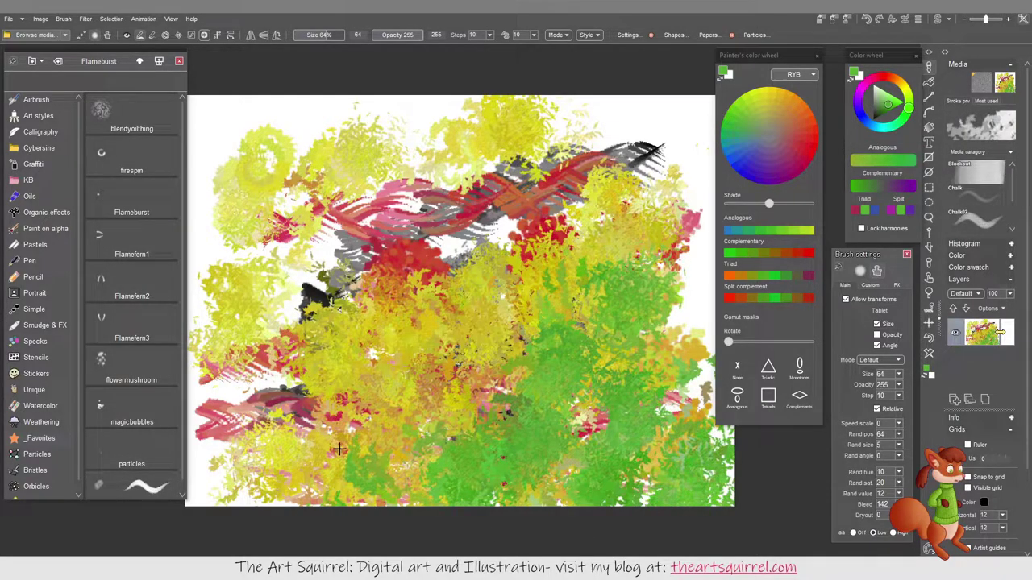
Clear the canvas to white and quit PD Howler.
click(928, 354)
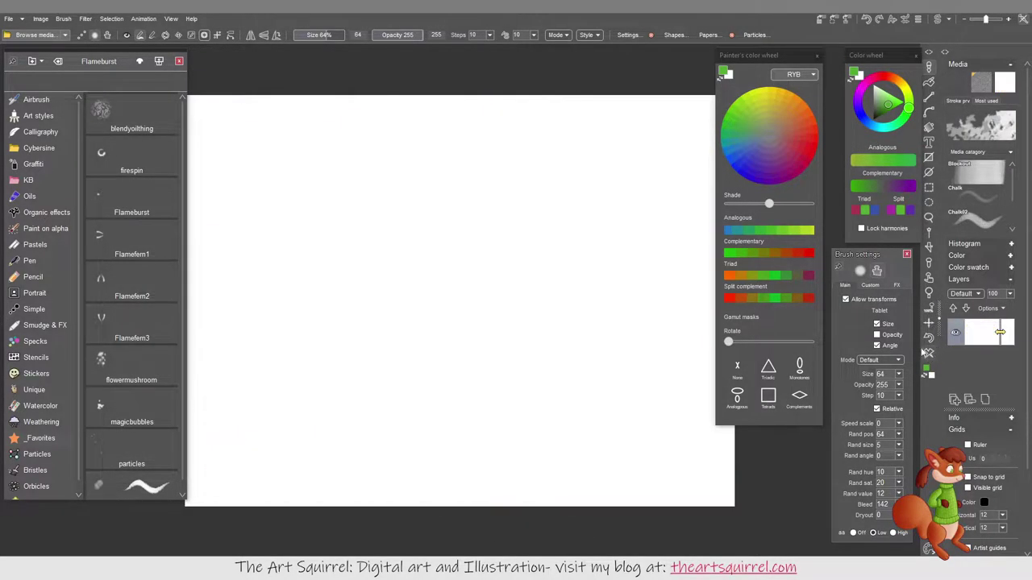
click(1018, 17)
click(448, 336)
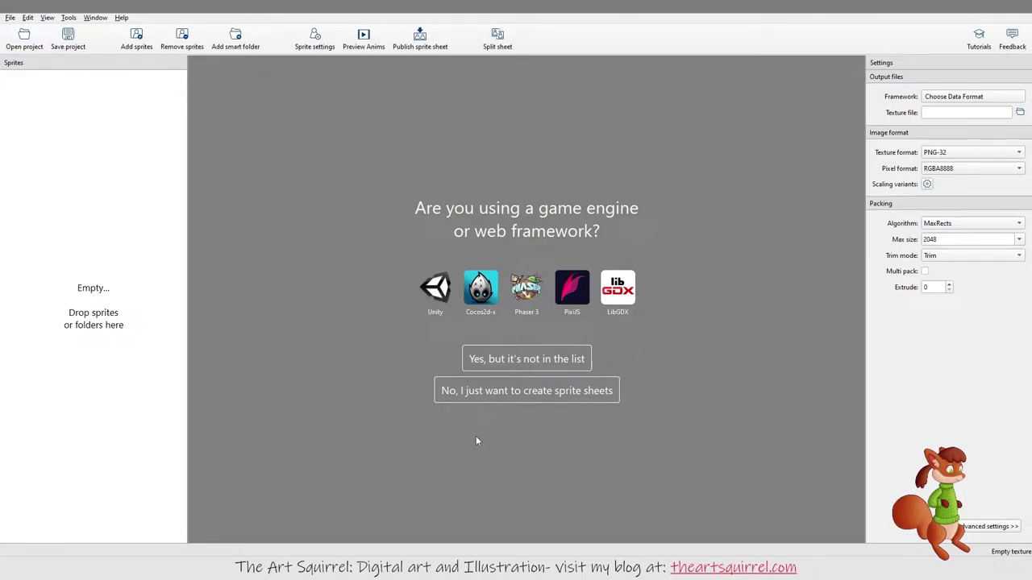
Open Tools > Split sheet and drag 18_midnight_spritesheet into the splitter.
click(68, 16)
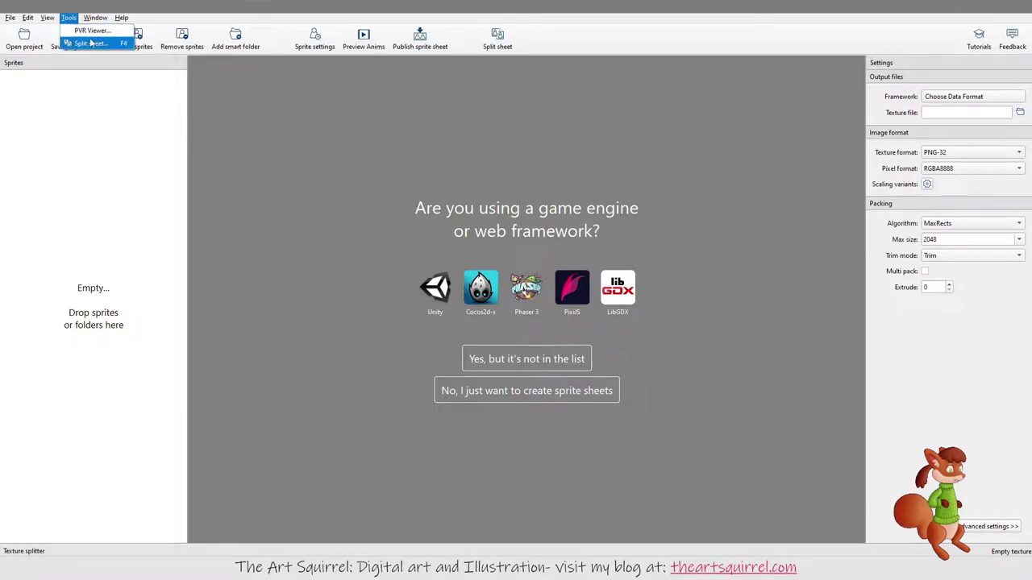
click(91, 44)
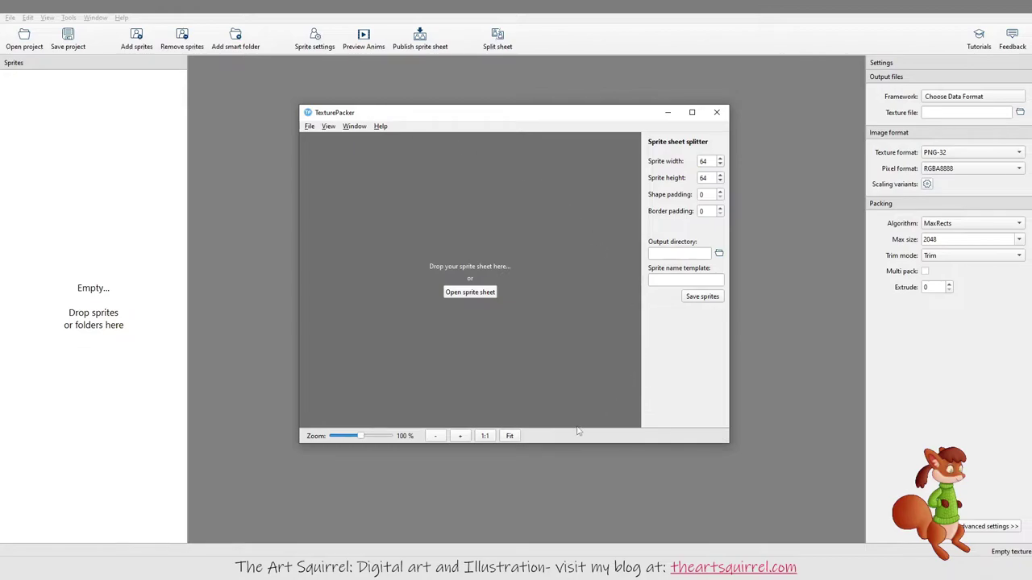
key(alt+Tab)
drag(652, 217, 622, 206)
scroll(516, 403, down, 1)
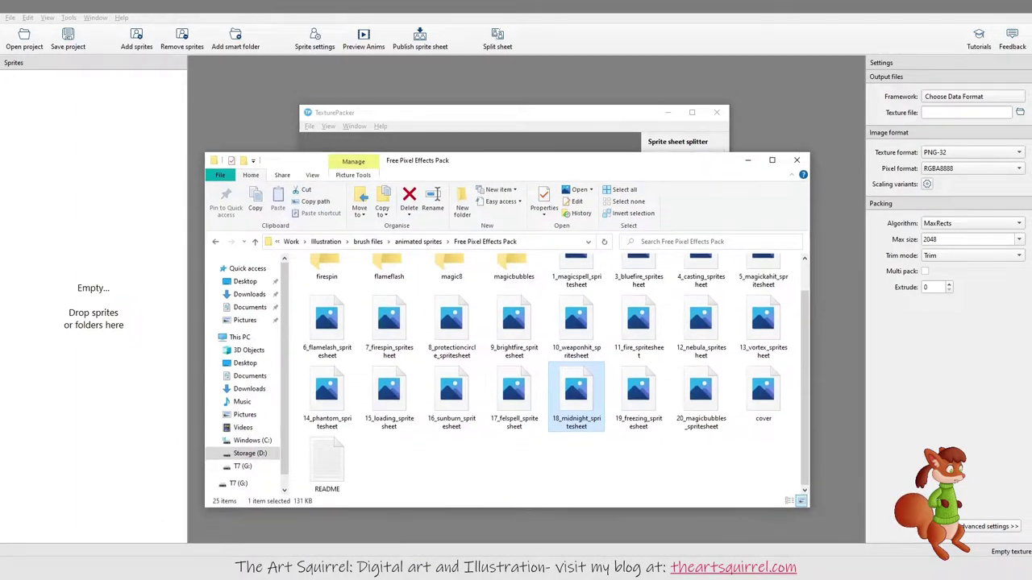
drag(596, 173, 560, 212)
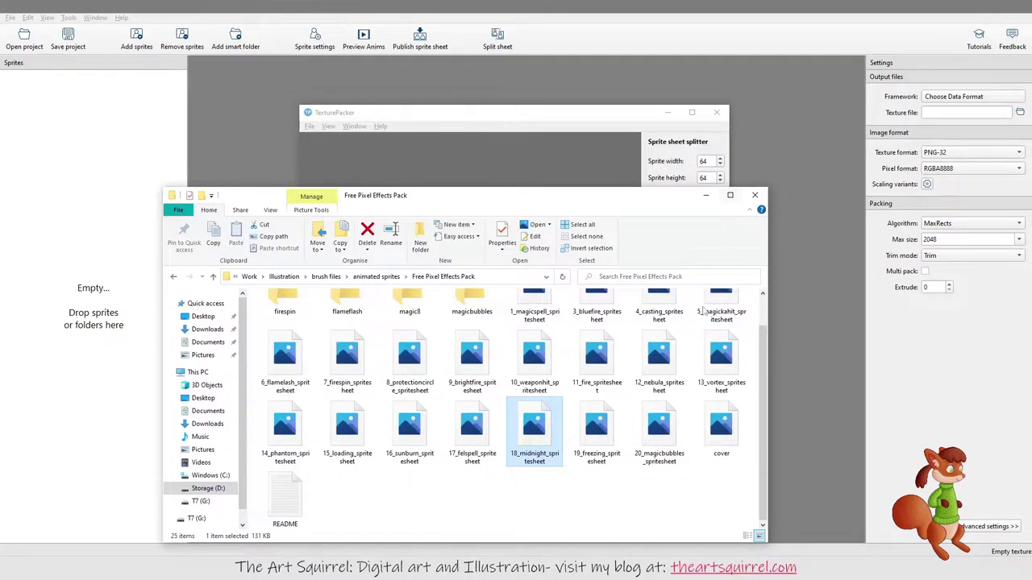
drag(532, 423, 499, 157)
Set the splitter's sprite width and sprite height both to 100 pixels.
click(454, 117)
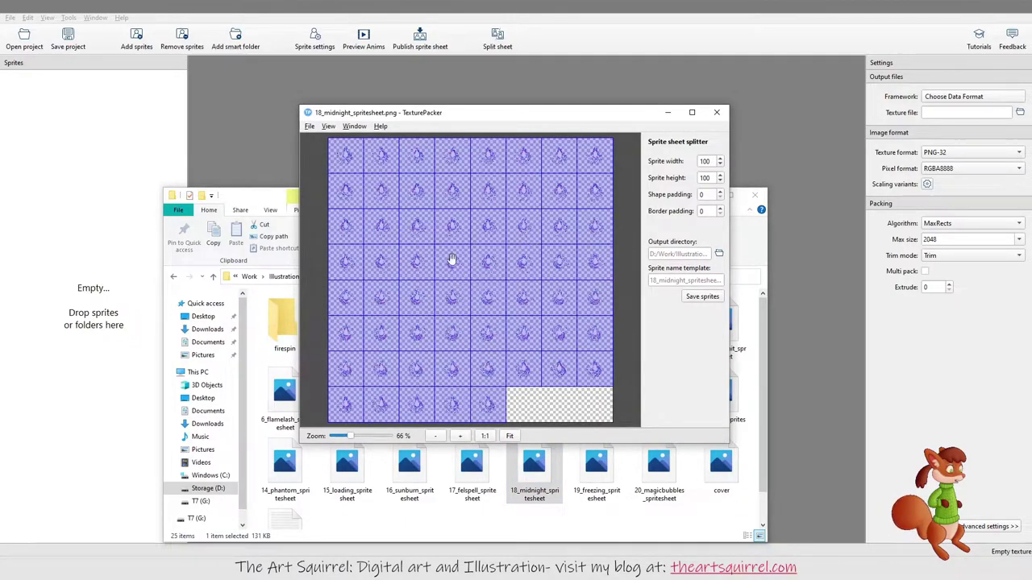
drag(436, 118, 371, 116)
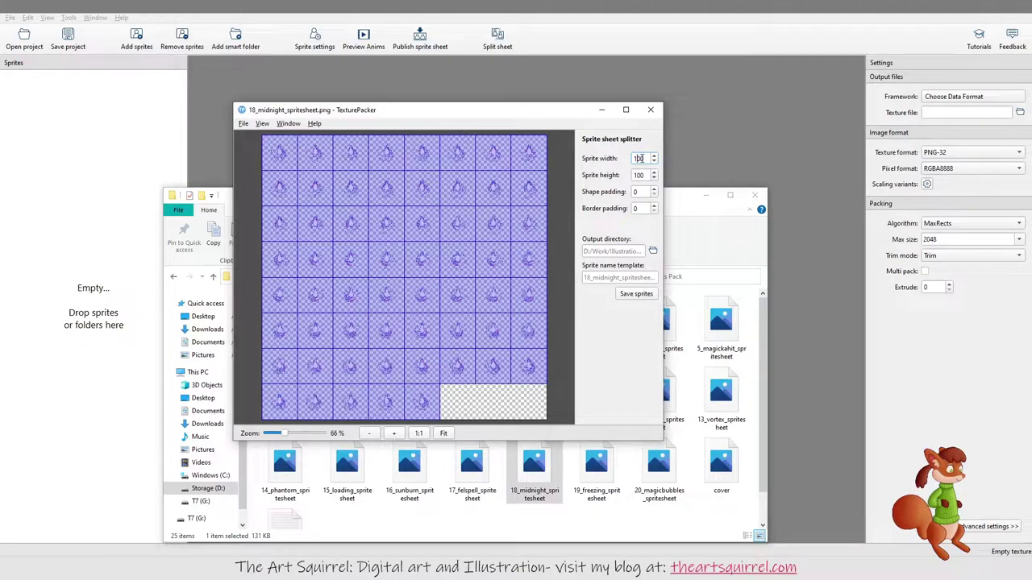
drag(647, 158, 630, 158)
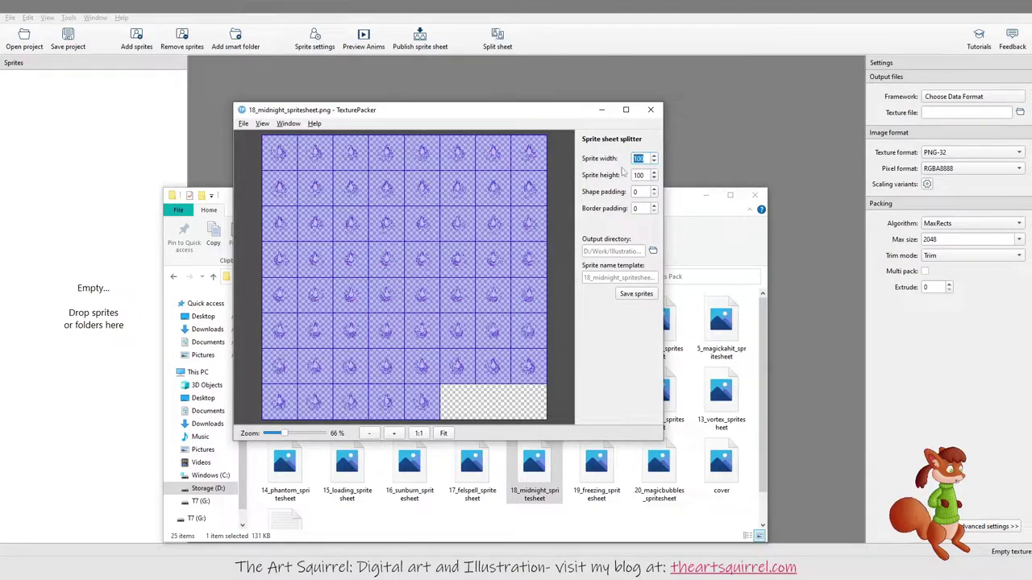
click(645, 174)
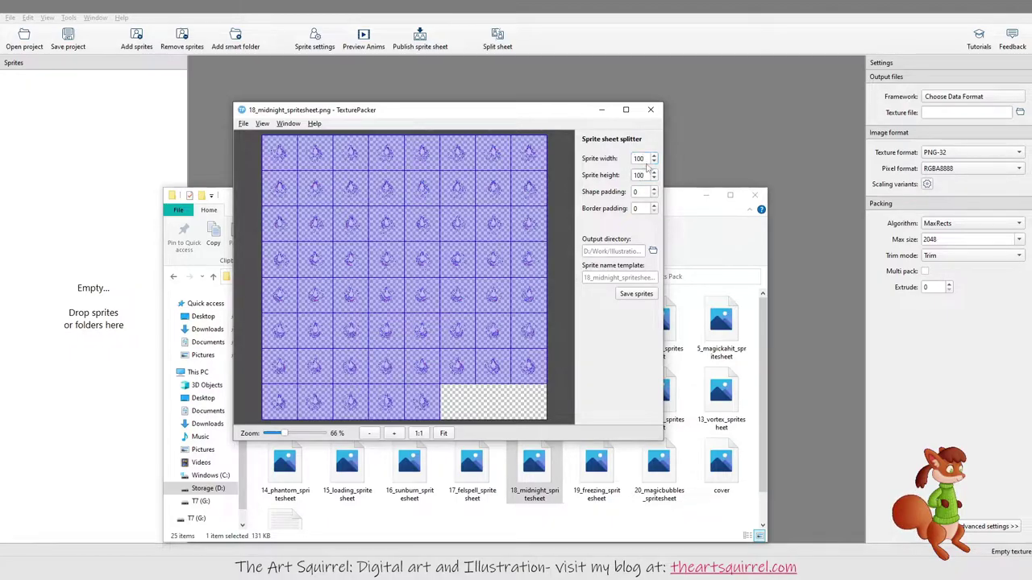
drag(645, 158, 618, 161)
click(642, 173)
Create a 'midnight' folder in Free Pixel Effects Pack and select it as the output directory.
click(653, 251)
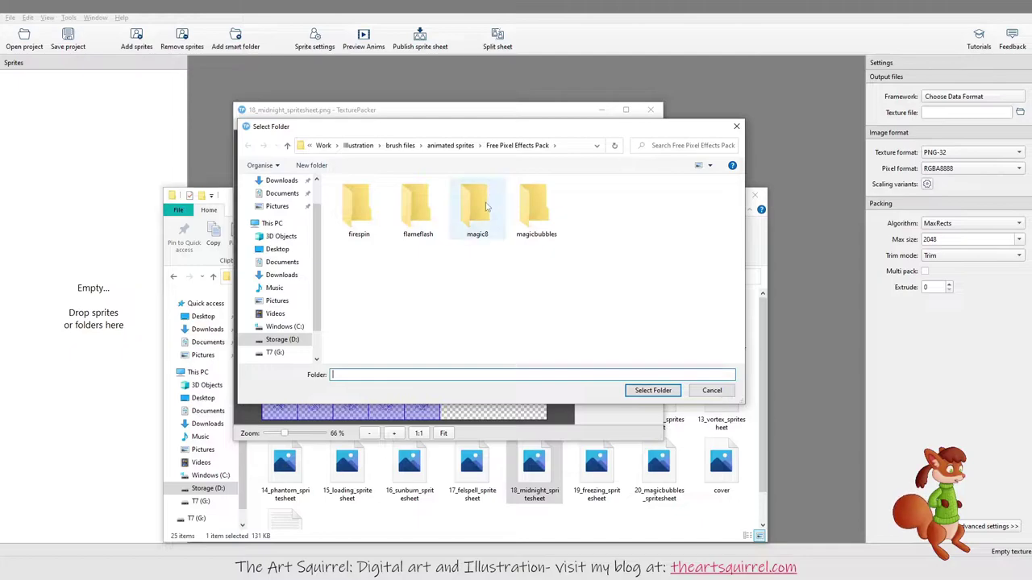
click(306, 165)
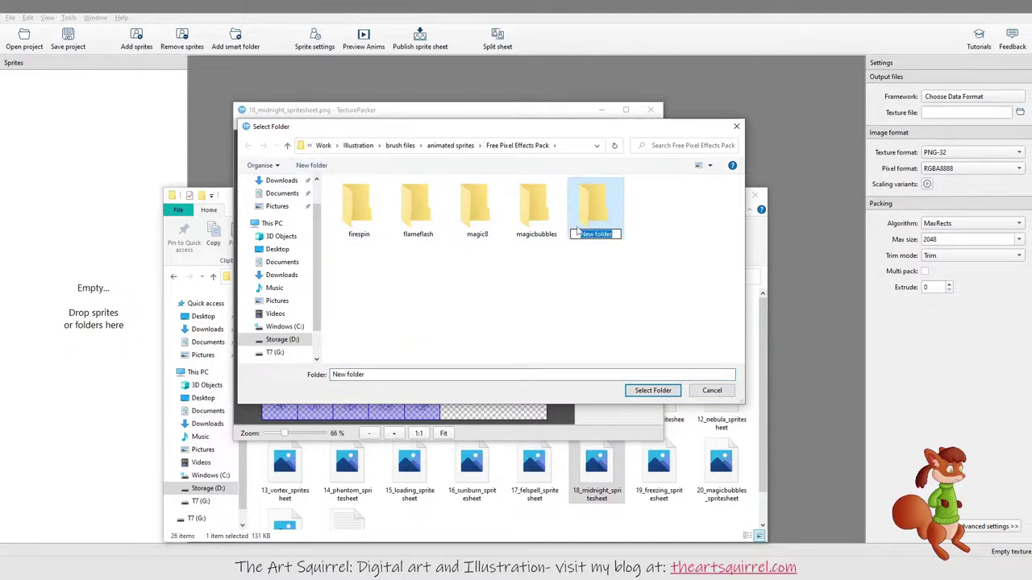
text(mi)
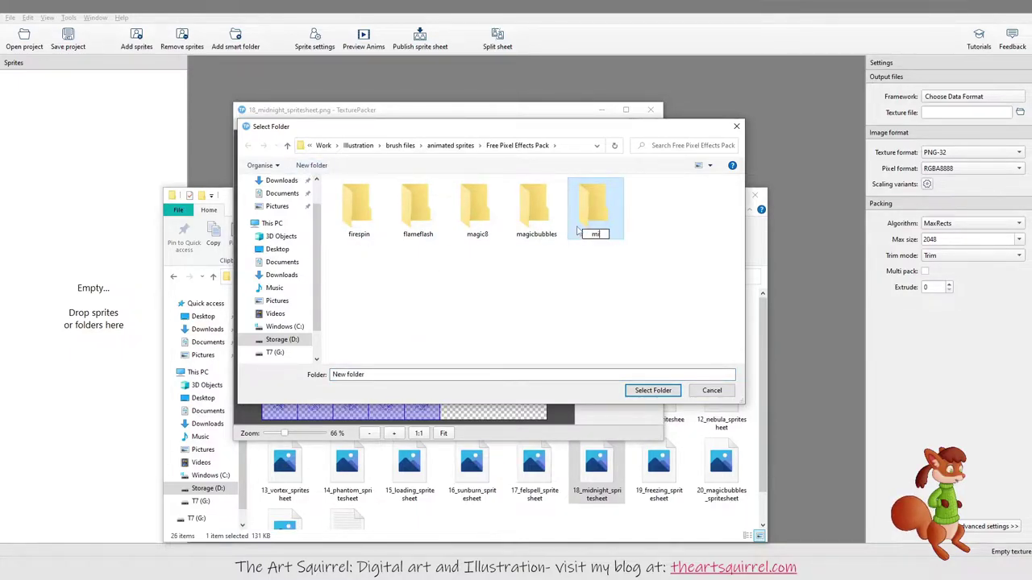
text(dnight)
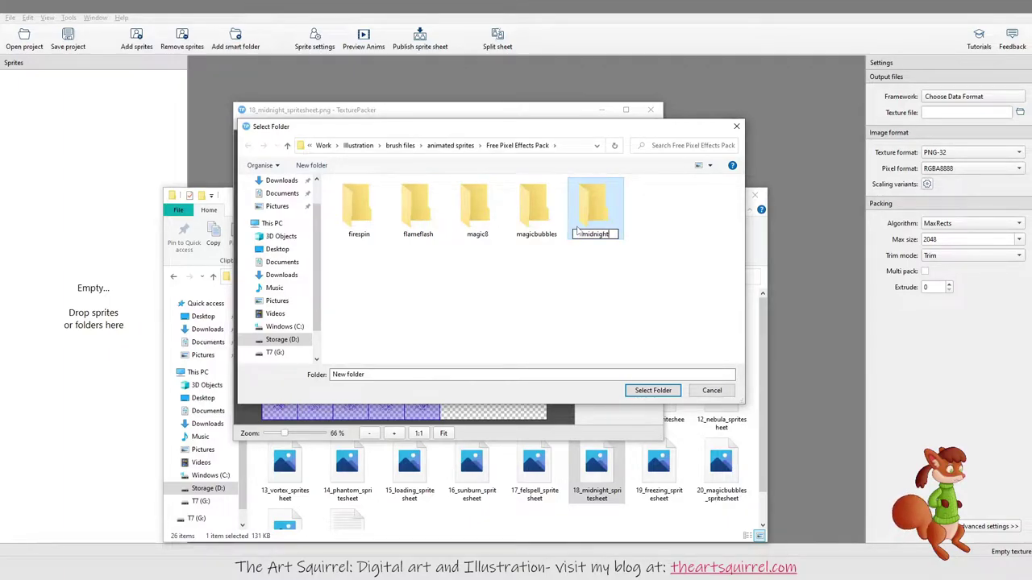
key(Return)
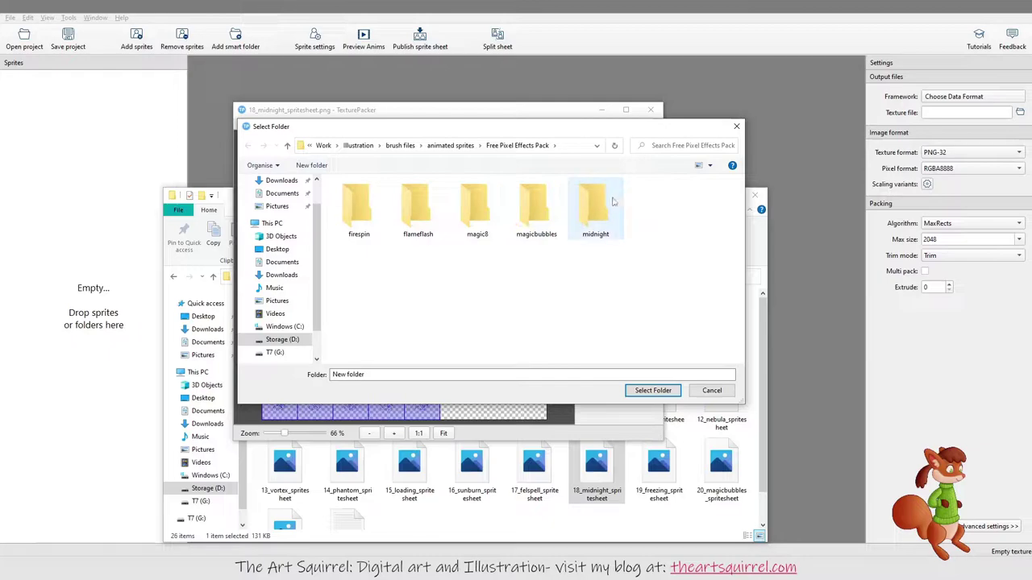
double_click(611, 202)
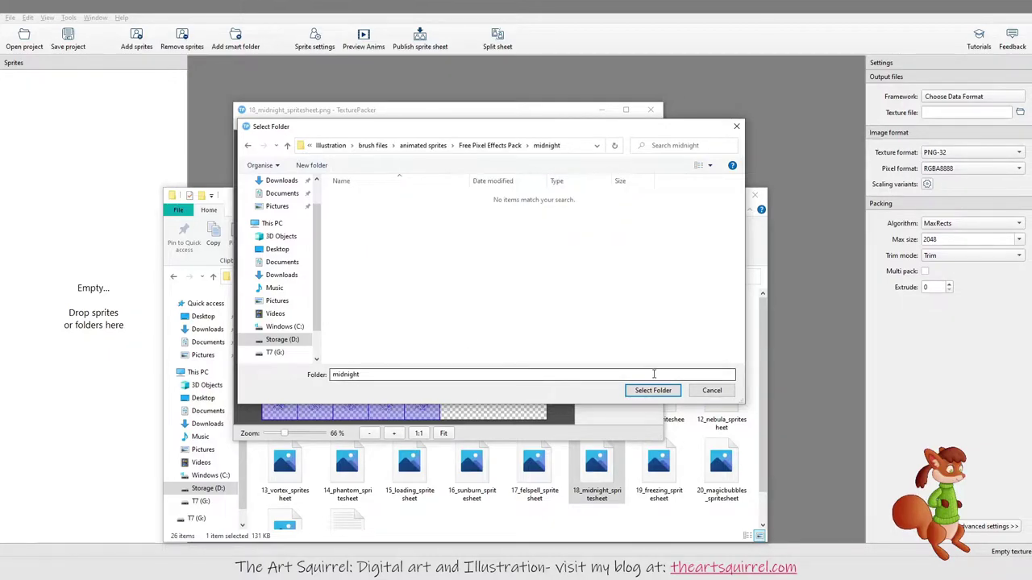
click(634, 390)
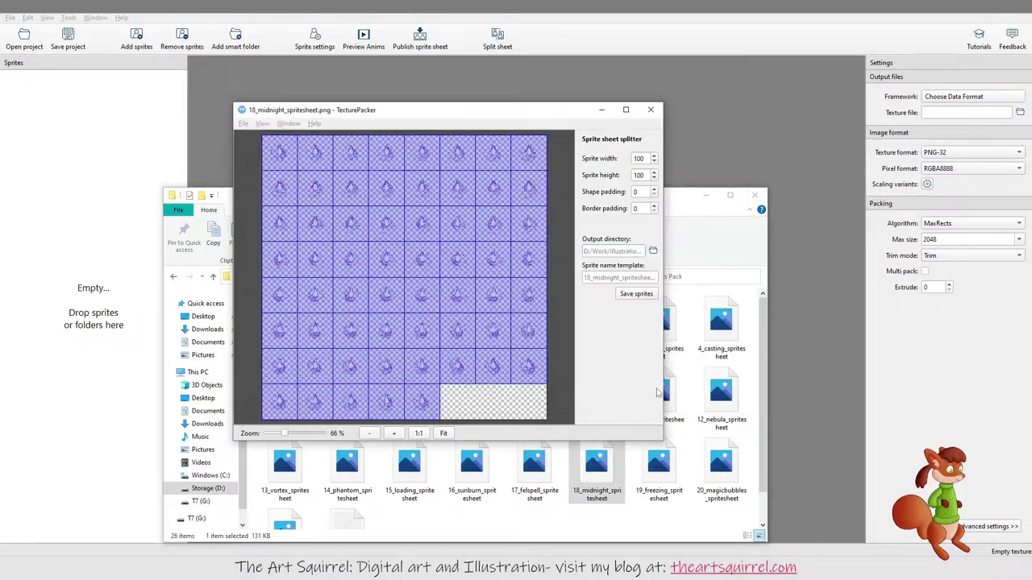
Save the sprites with name template 'midnight', close the splitter, and open the midnight folder.
click(594, 279)
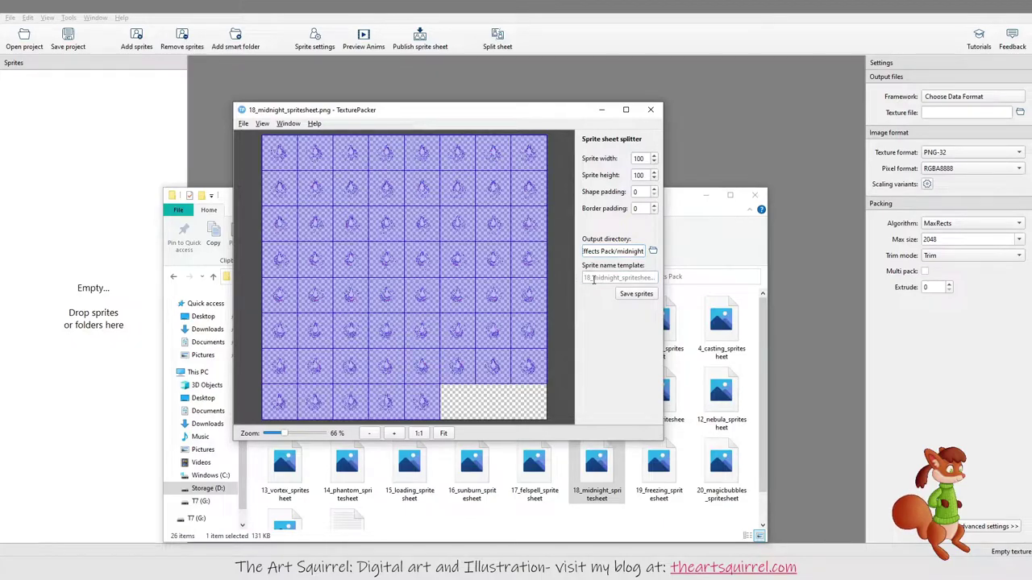
text(midnight)
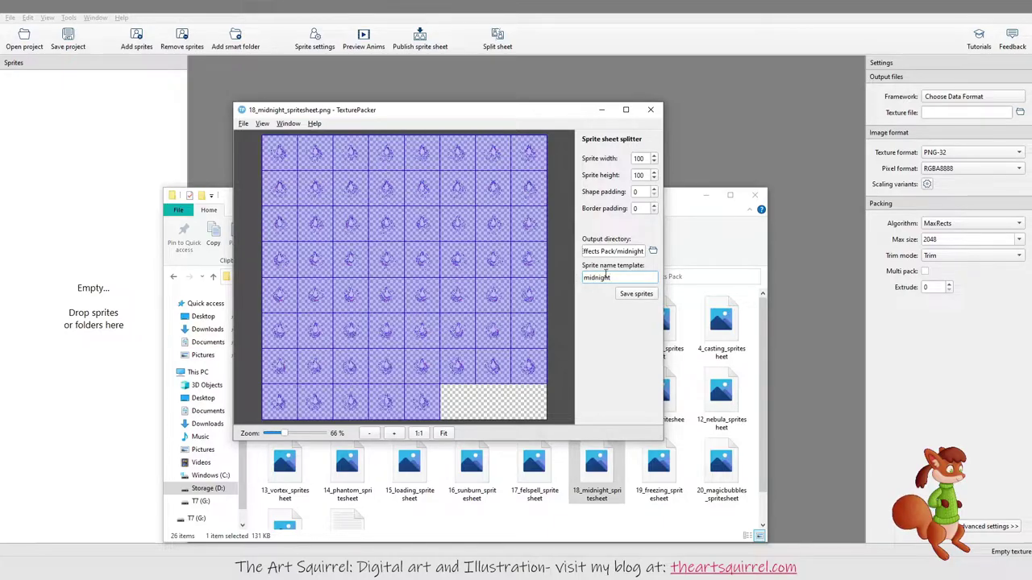
click(633, 297)
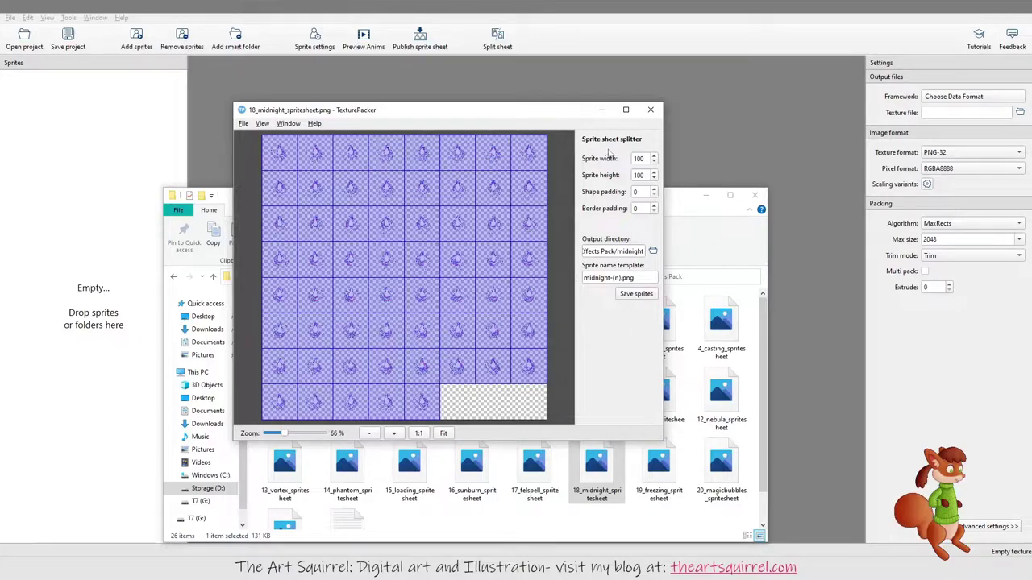
click(651, 110)
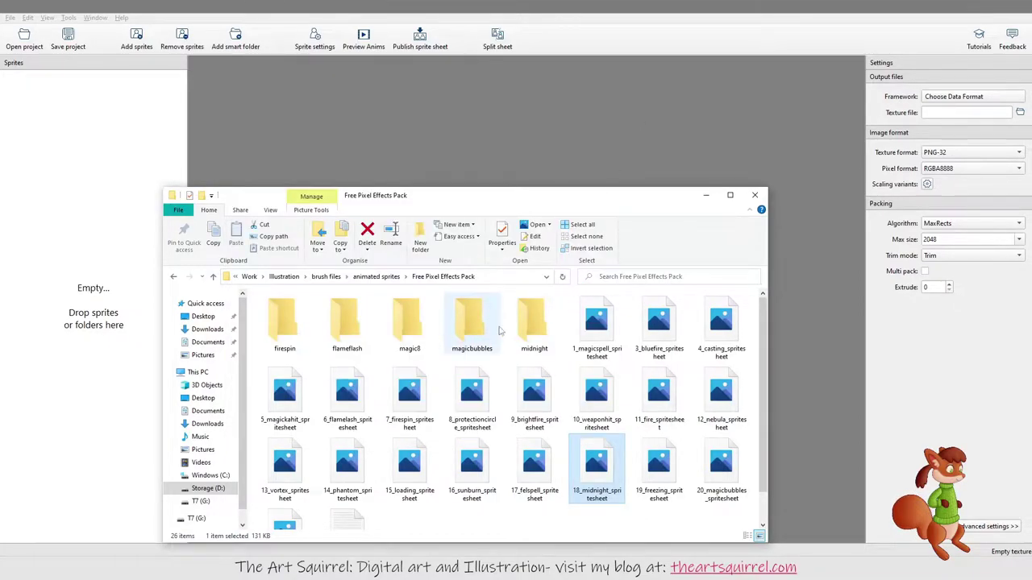
double_click(528, 328)
click(729, 195)
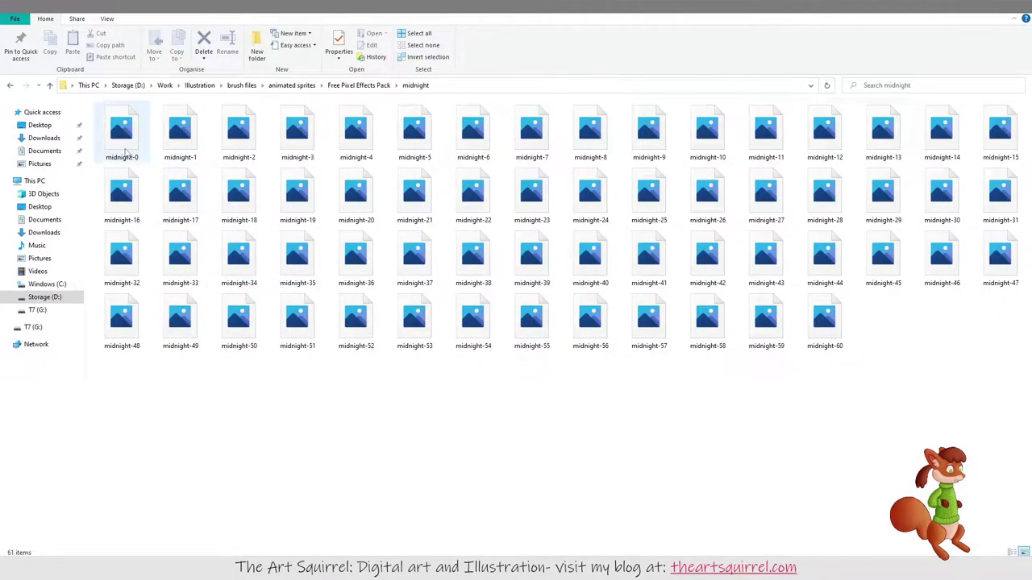
click(121, 161)
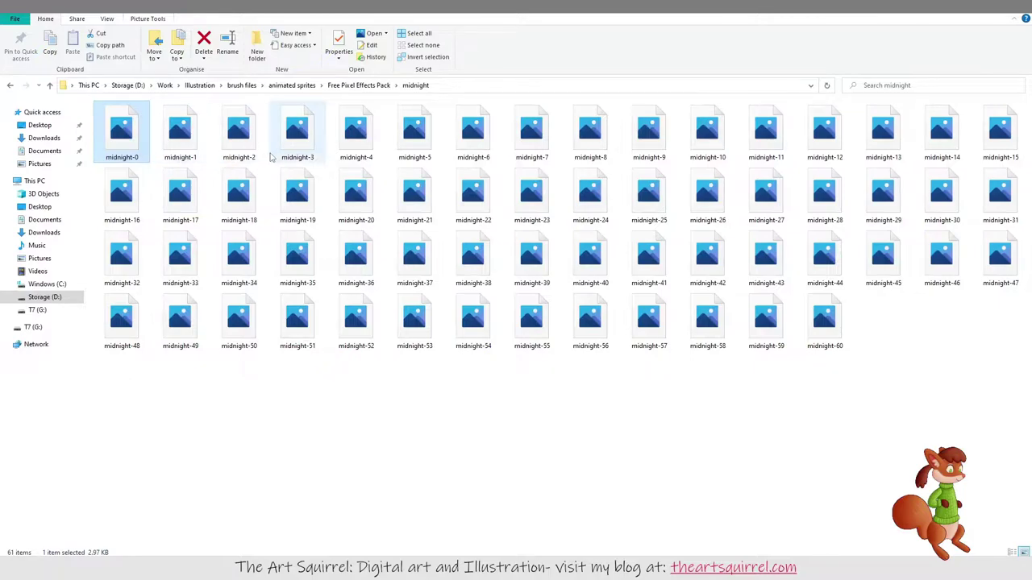
click(376, 320)
click(363, 349)
click(369, 347)
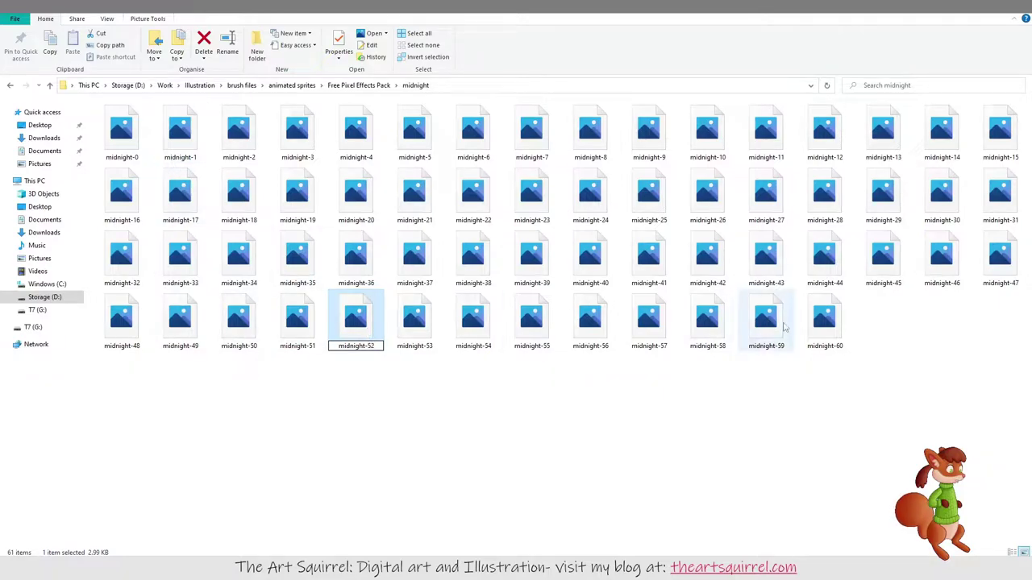
click(837, 347)
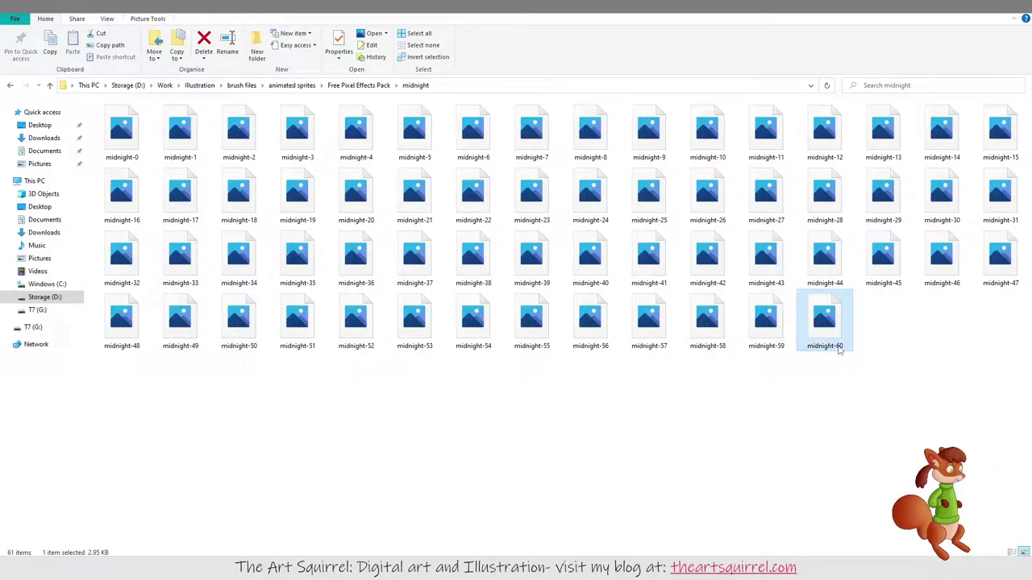
click(838, 346)
click(838, 346)
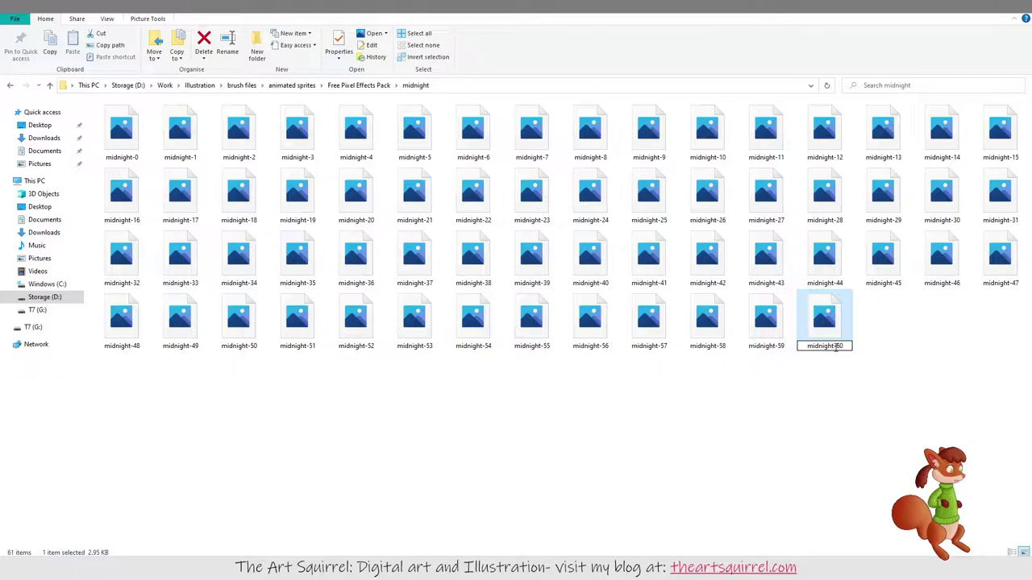
text(00)
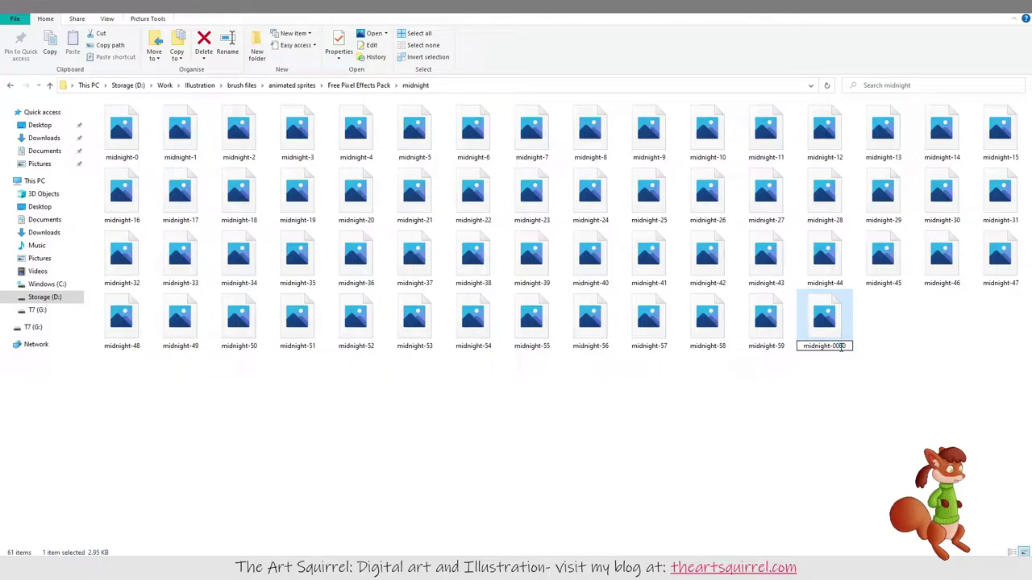
key(Escape)
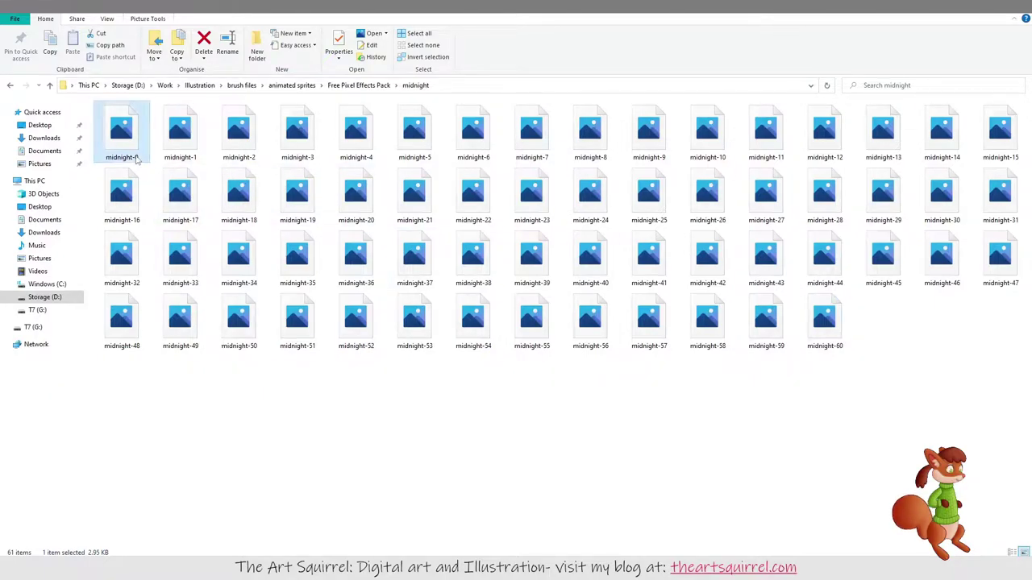
Add leading zeros to frames midnight-0 through midnight-4, making midnight-00 to midnight-04.
click(129, 155)
click(126, 159)
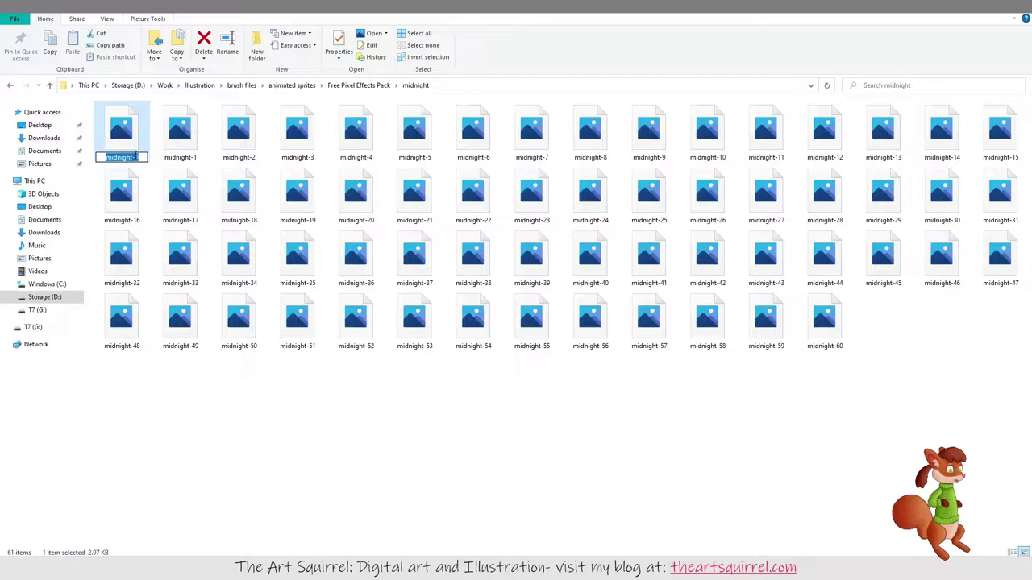
click(135, 156)
text(0)
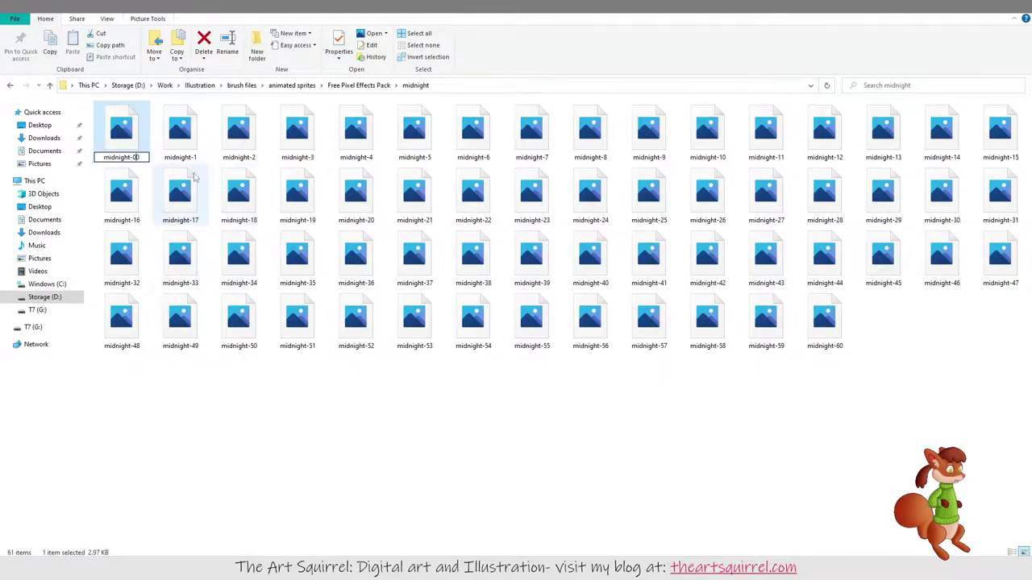
click(172, 158)
click(192, 159)
click(192, 157)
text(0)
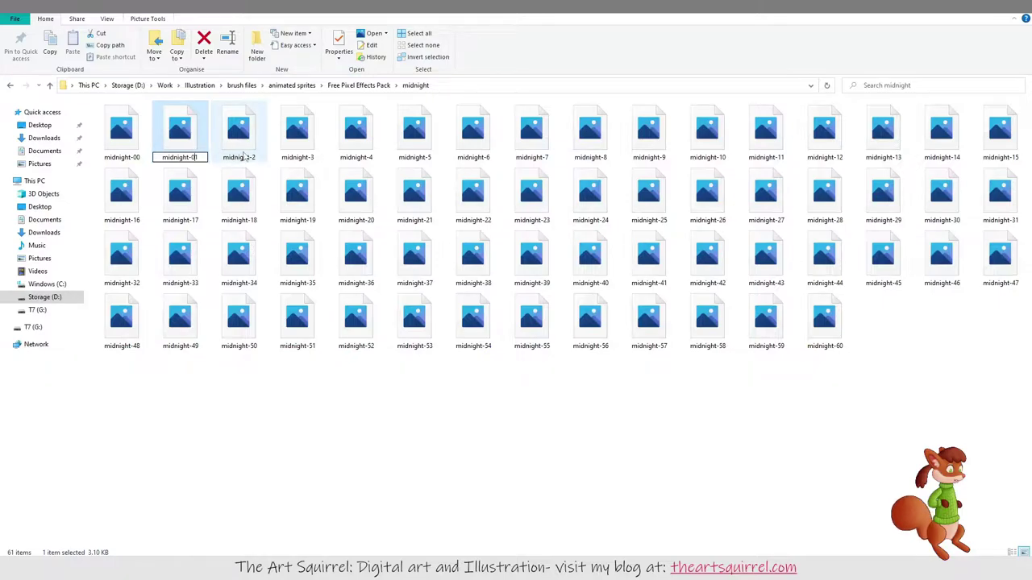
click(241, 158)
click(242, 157)
click(255, 158)
text(0)
click(305, 158)
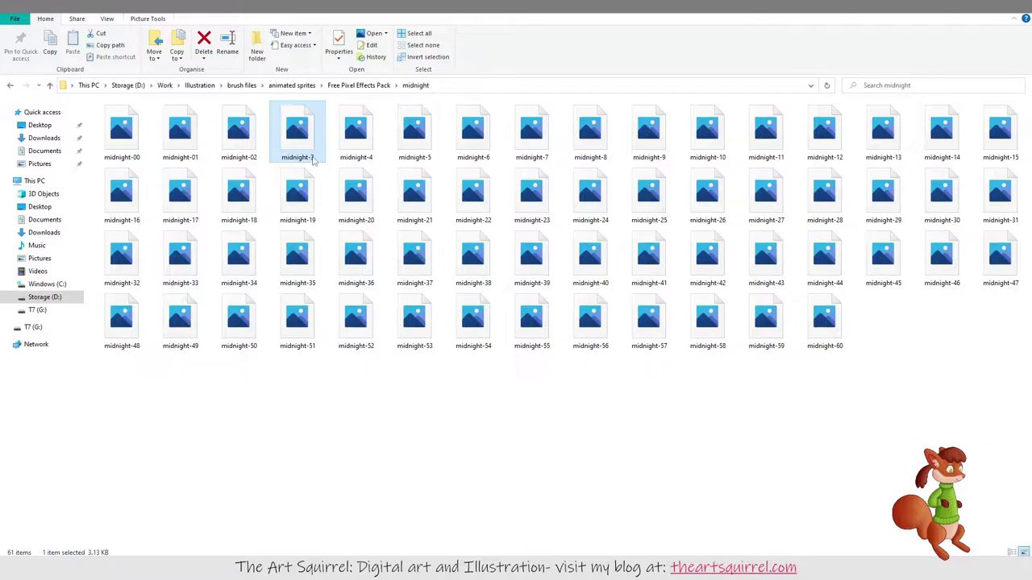
click(312, 158)
click(312, 157)
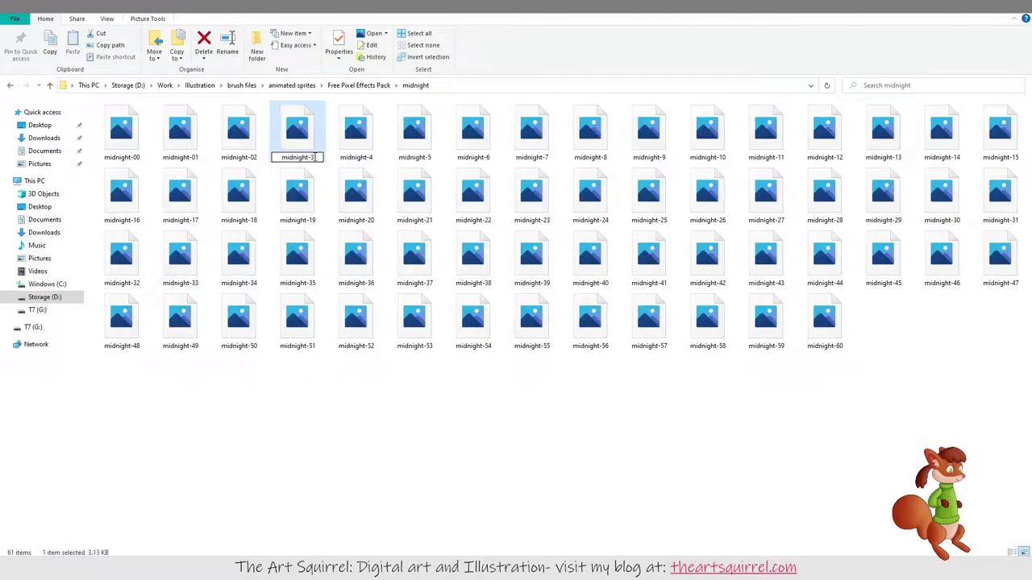
text(0)
click(362, 160)
click(369, 158)
click(368, 158)
text(0)
click(425, 159)
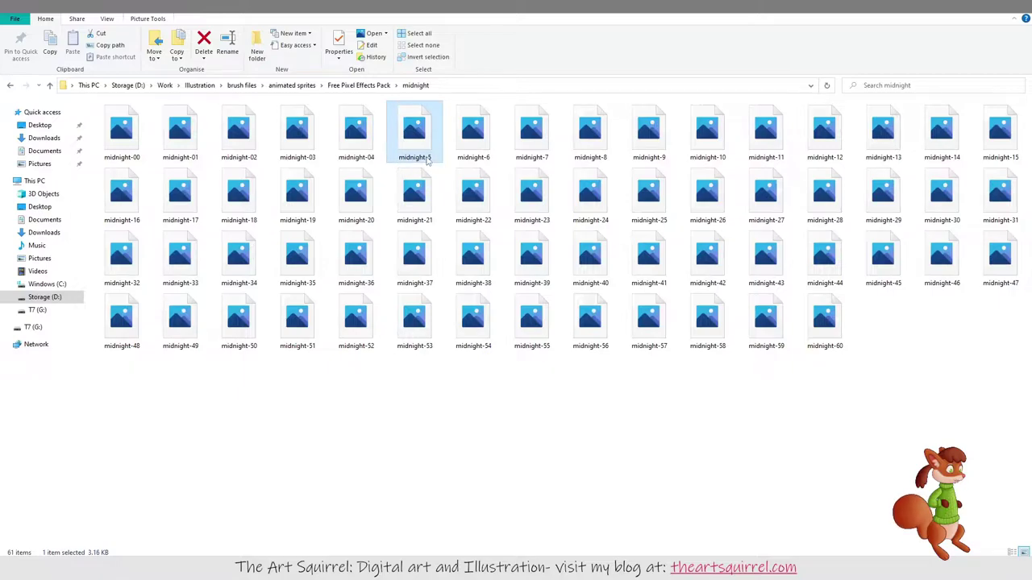
Rename midnight-5 through midnight-9 to midnight-05 to midnight-09 and check the frame order.
click(425, 158)
click(427, 158)
text(0)
click(484, 159)
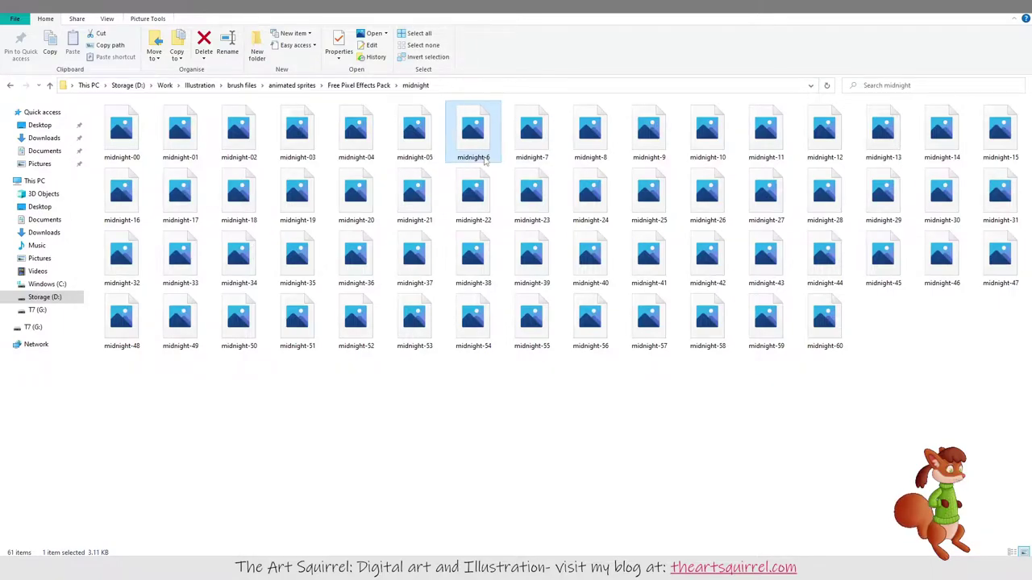
click(485, 158)
click(486, 158)
text(0)
click(541, 159)
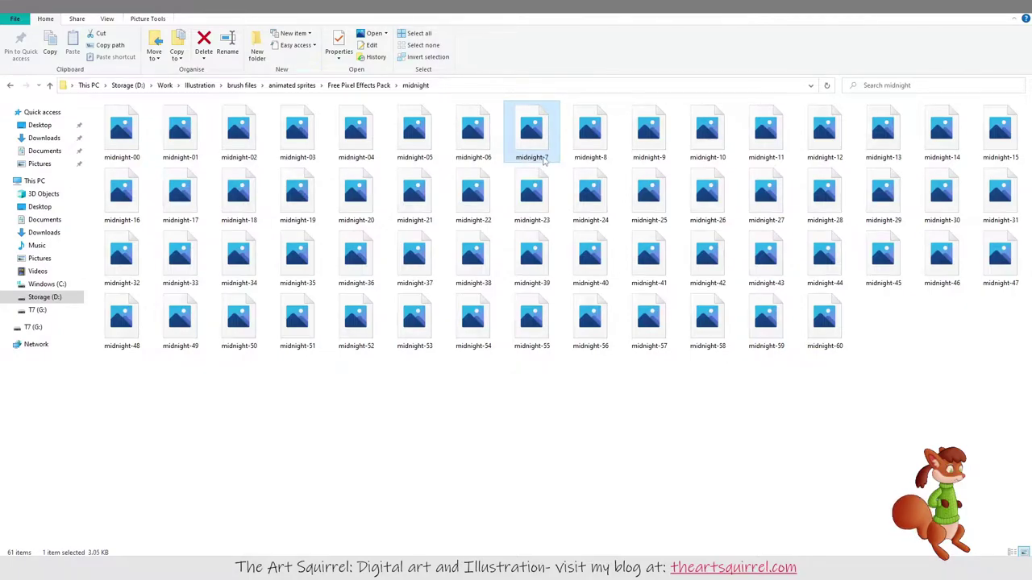
click(541, 158)
click(545, 158)
text(0)
click(606, 161)
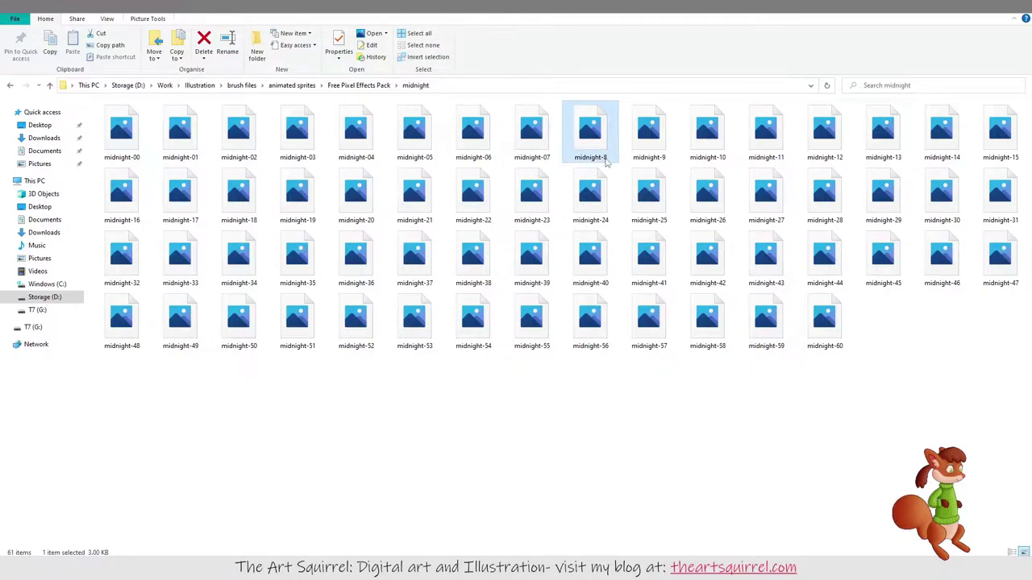
click(607, 158)
click(602, 157)
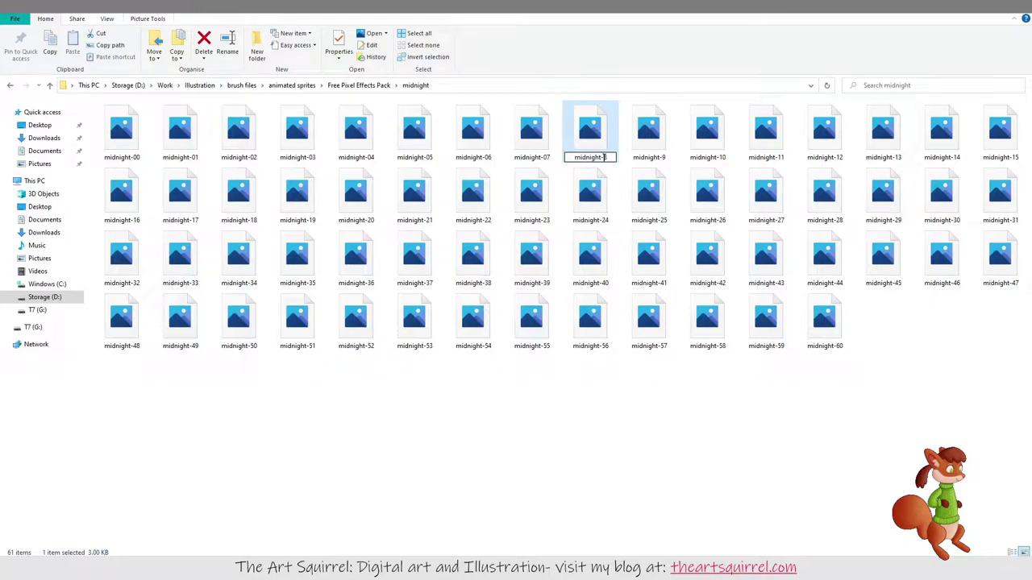
text(0)
click(659, 158)
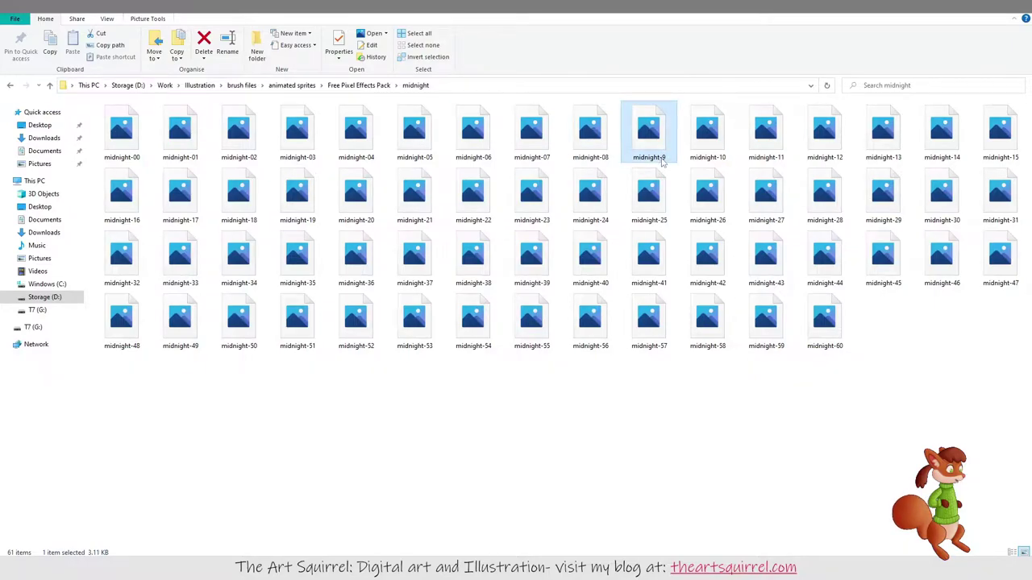
click(662, 160)
click(665, 157)
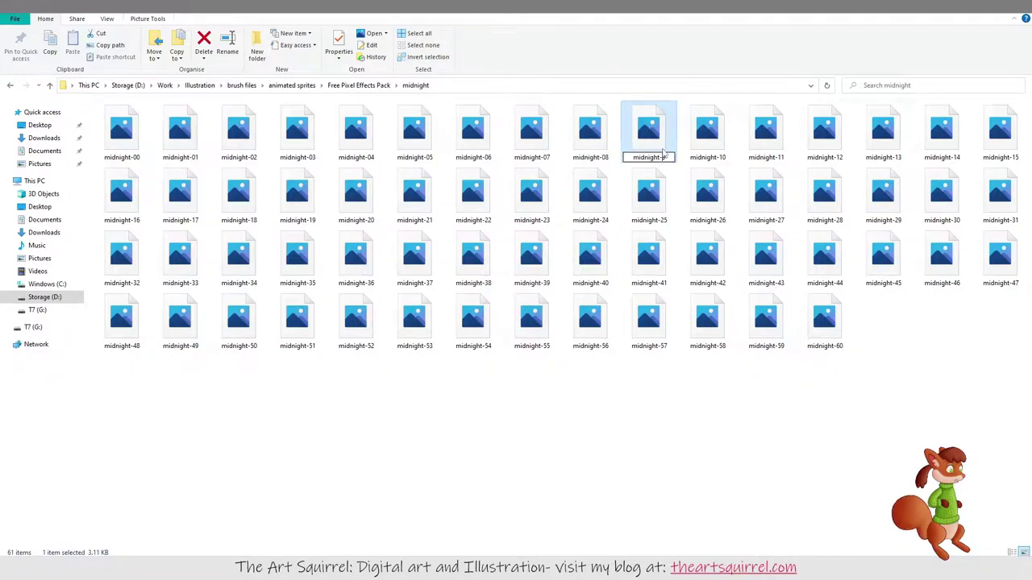
text(09)
click(700, 152)
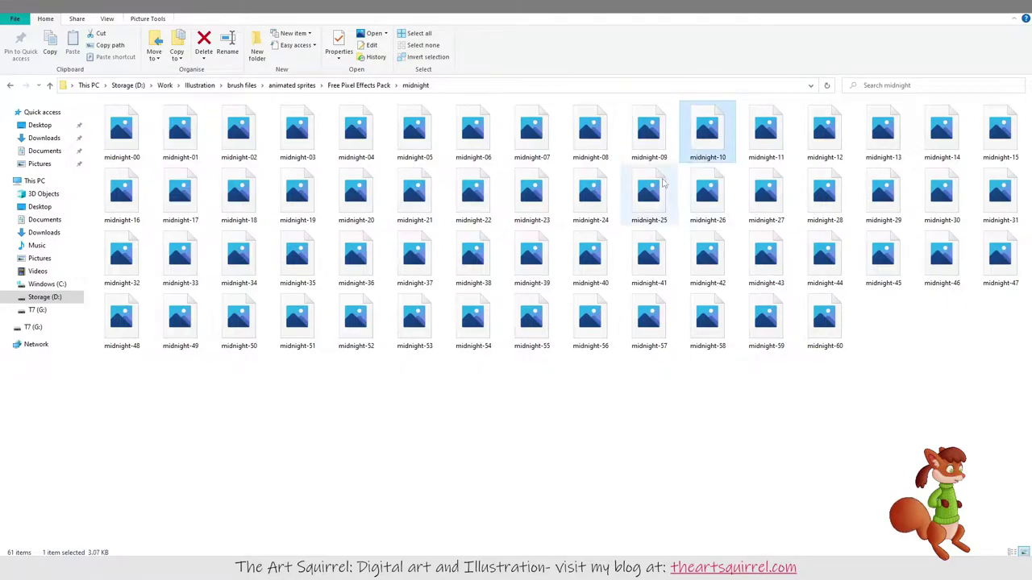
click(121, 131)
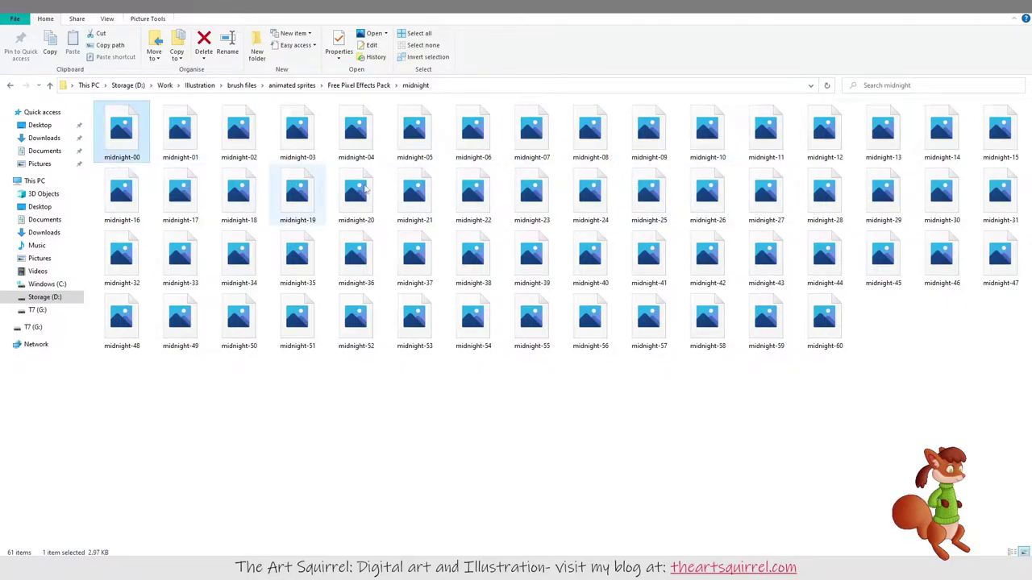
click(176, 140)
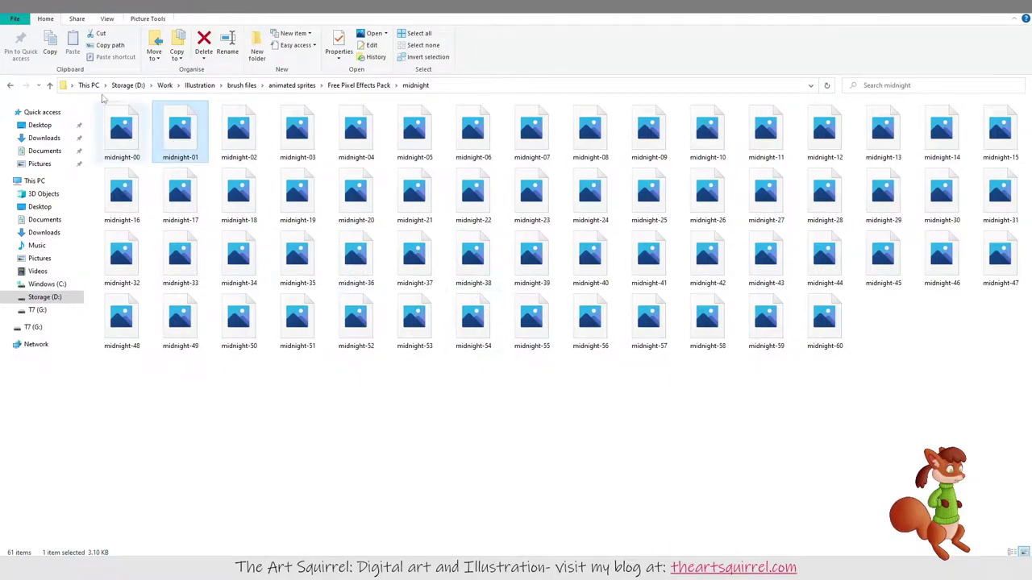
Launch Project Dogwaffle from the Start menu, then return to the midnight folder in Explorer.
key(super)
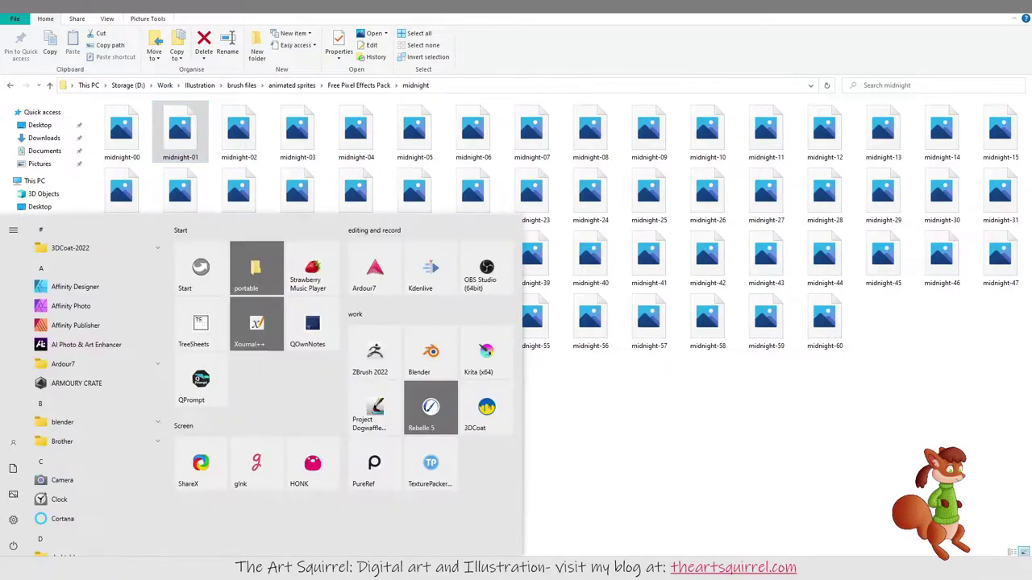
click(379, 407)
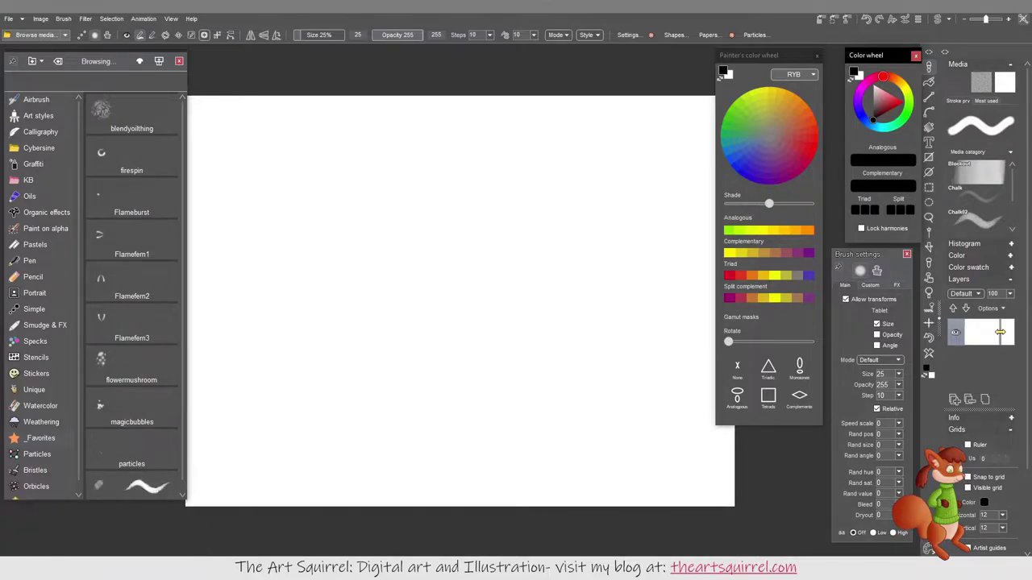
click(68, 516)
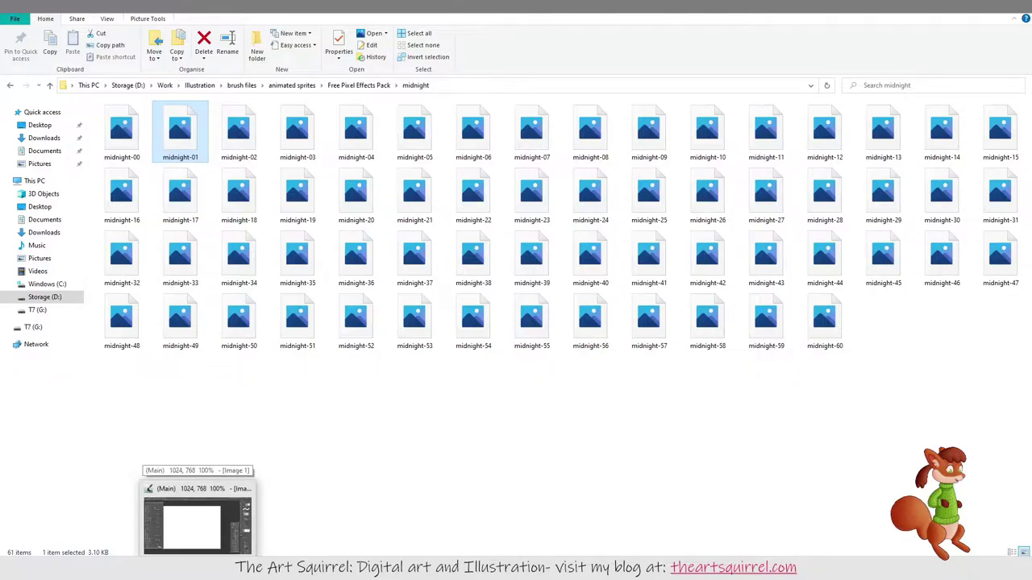
Drag midnight-00 from the repositioned Explorer window onto the PD Howler canvas as a new image.
click(1004, 8)
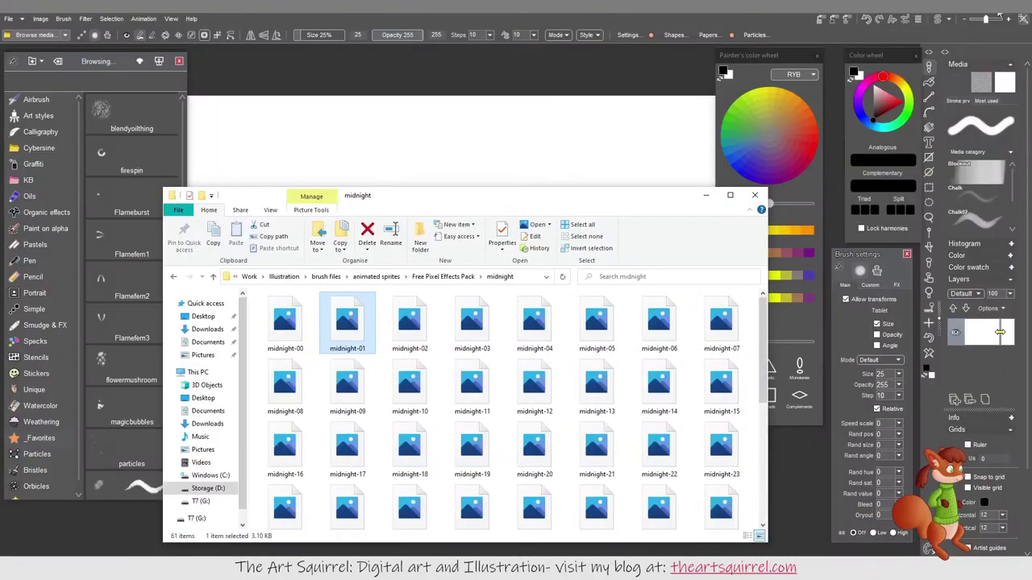
drag(455, 192, 591, 154)
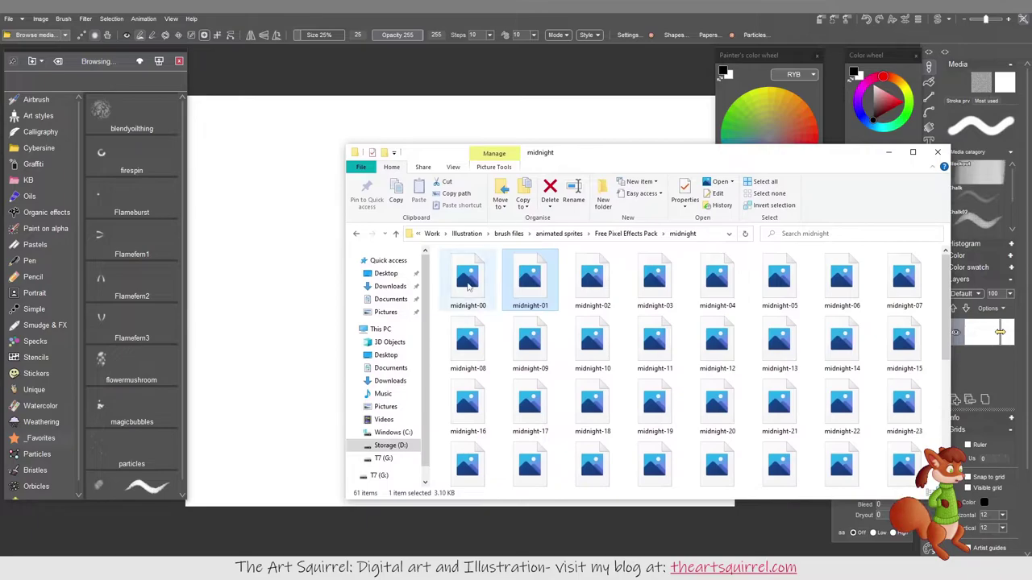
click(471, 284)
drag(476, 288, 278, 258)
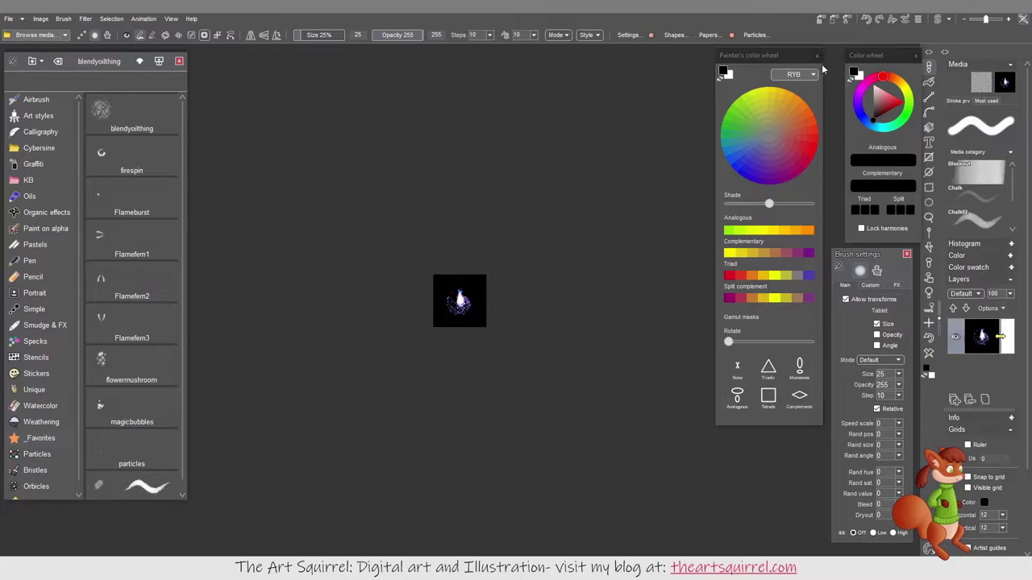
Make the sprite the current brush with Copy selected as brush, then start Brush > More > load sequence.
click(61, 20)
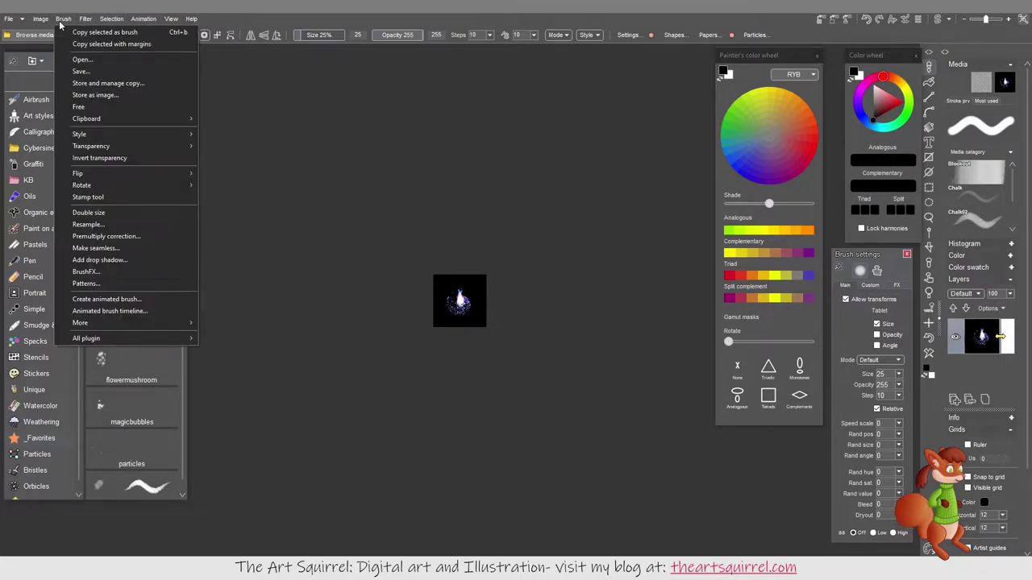
click(100, 33)
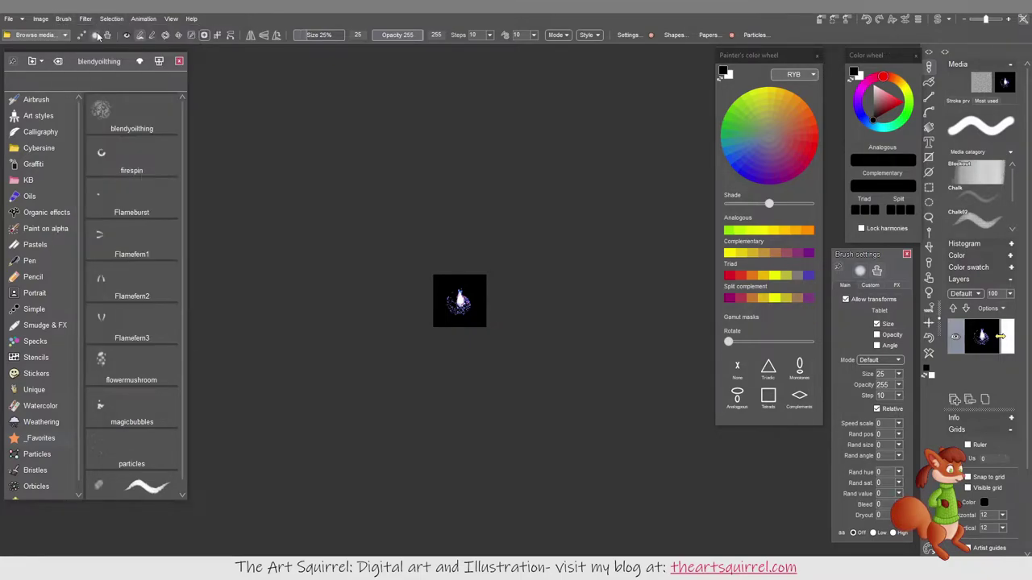
click(59, 19)
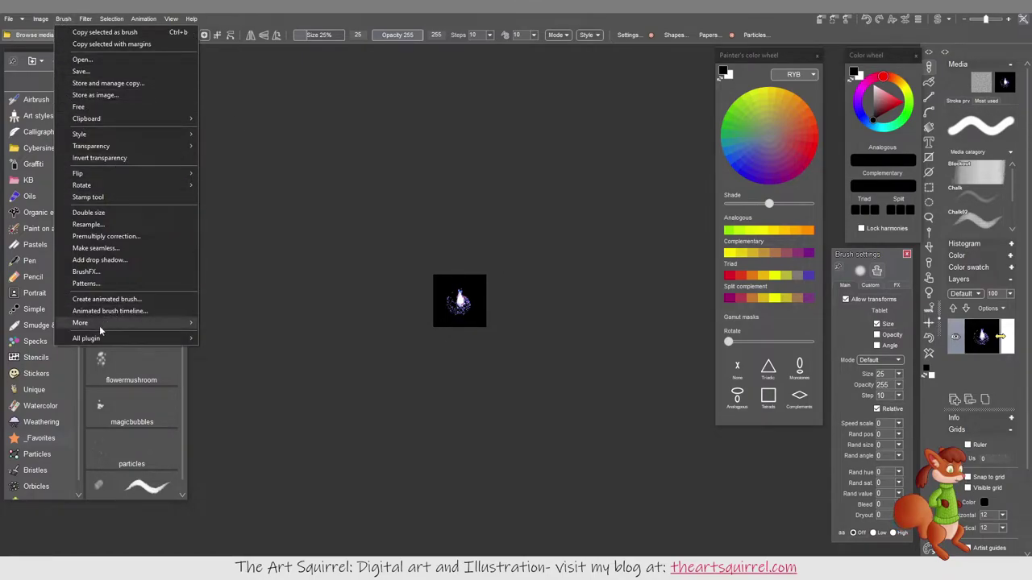
mouse_move(100, 324)
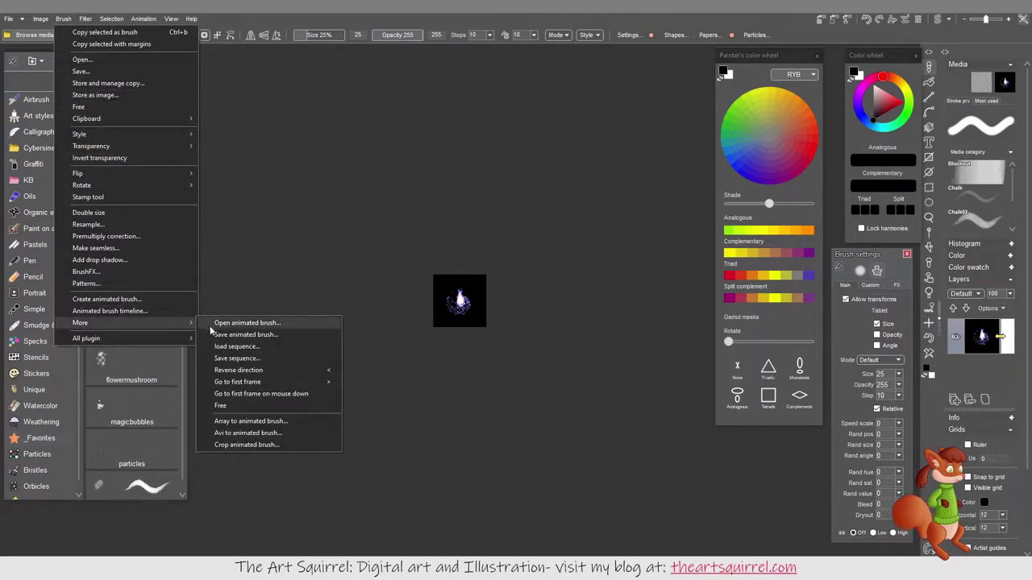
click(236, 347)
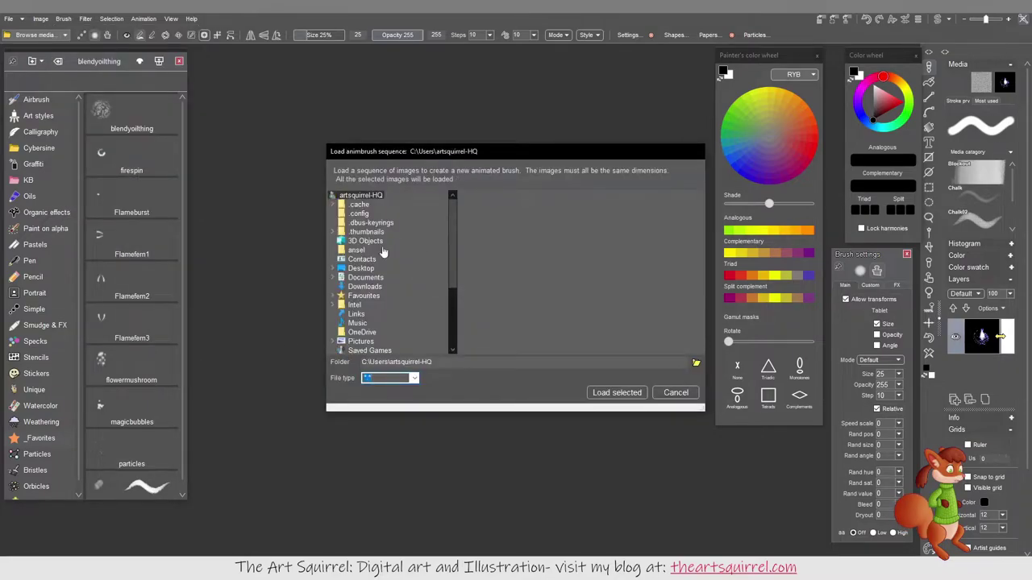
Browse Storage (D:) > Work > Illustration > brush files > animated sprites > Free Pixel Effects Pack.
scroll(456, 307, down, 3)
scroll(354, 306, down, 2)
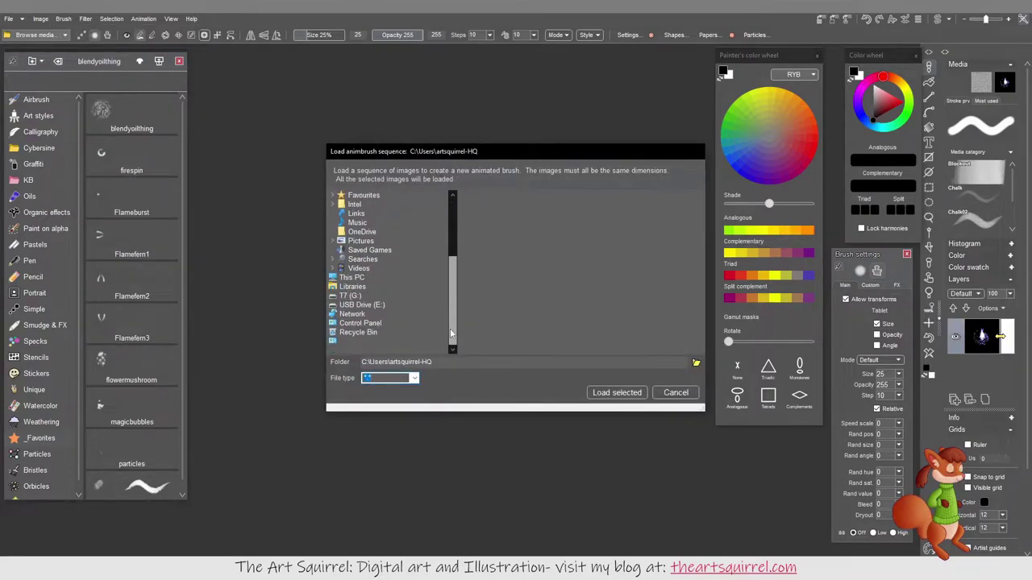
double_click(352, 276)
click(379, 282)
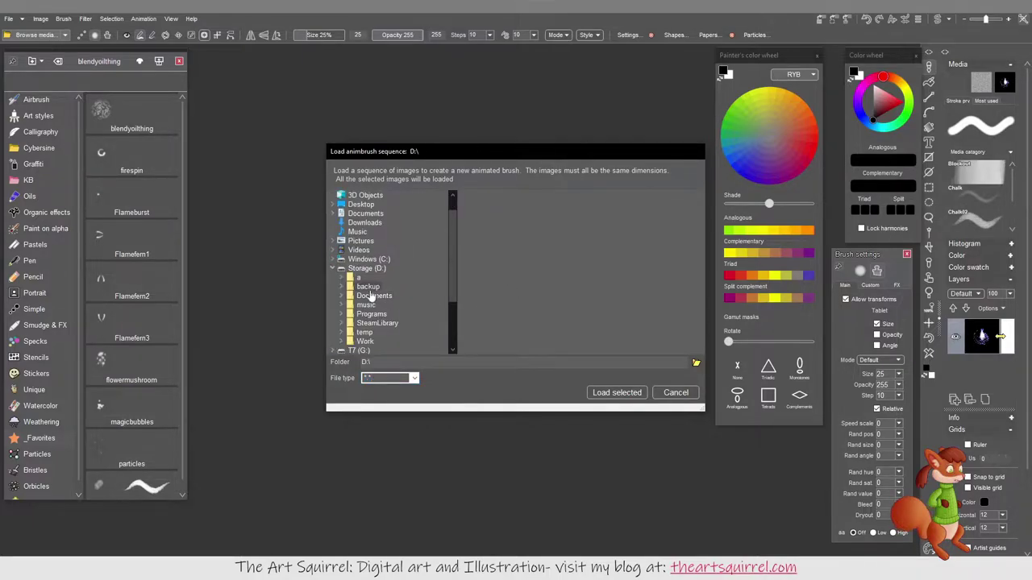
double_click(370, 344)
double_click(383, 296)
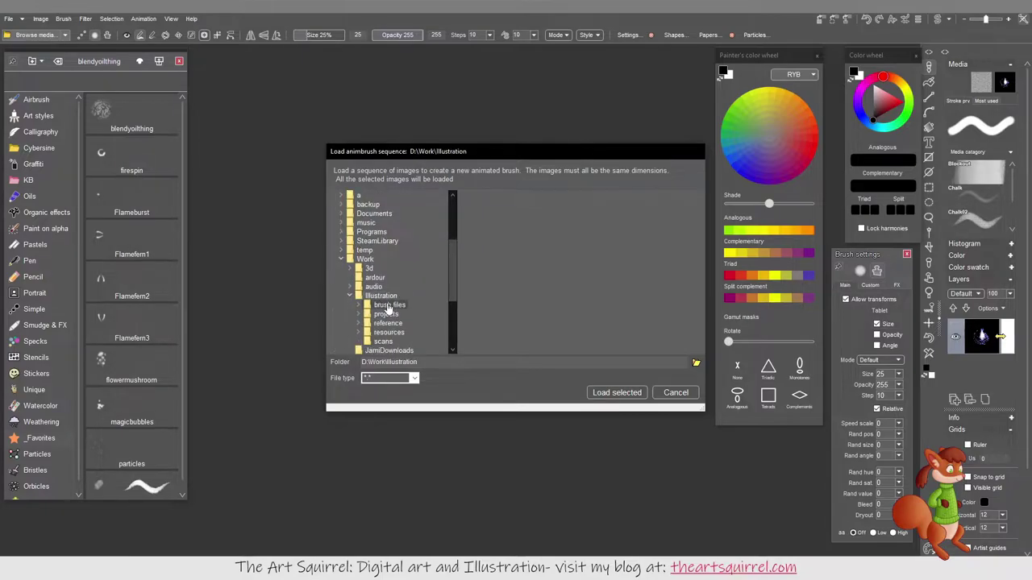
double_click(388, 304)
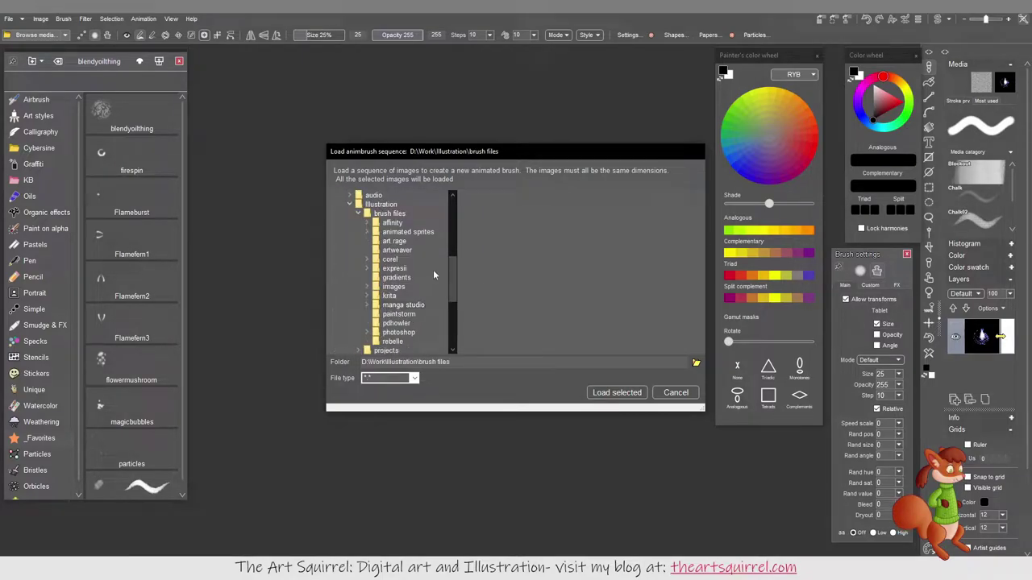
double_click(409, 233)
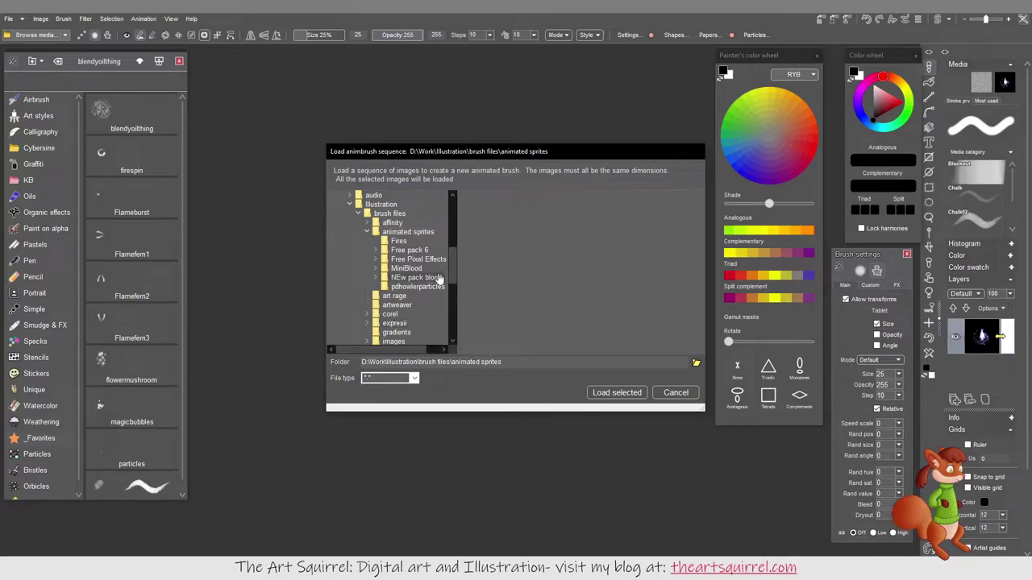
double_click(410, 260)
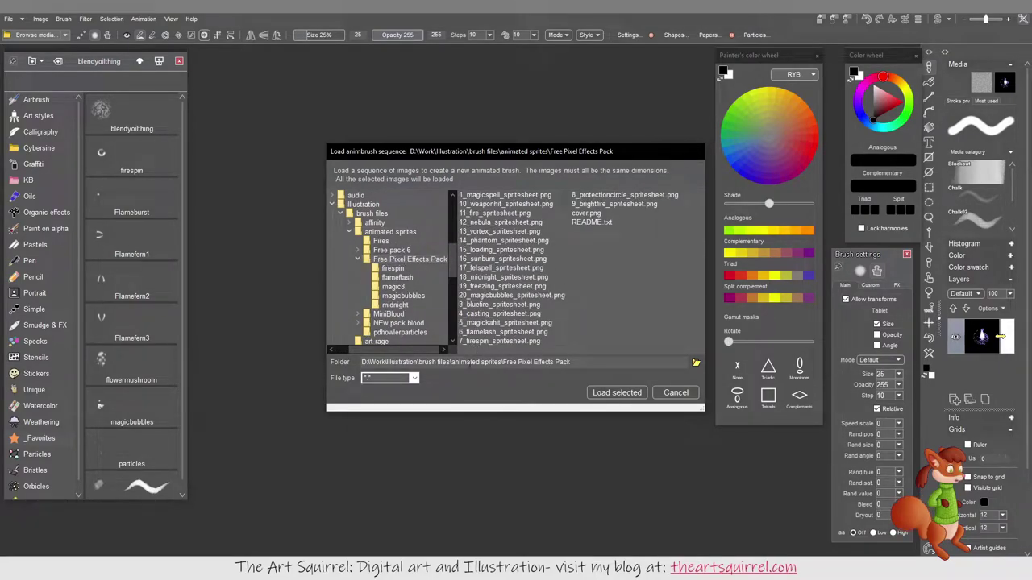
Select midnight-00.png through midnight-60.png and load them as the animated brush.
click(411, 305)
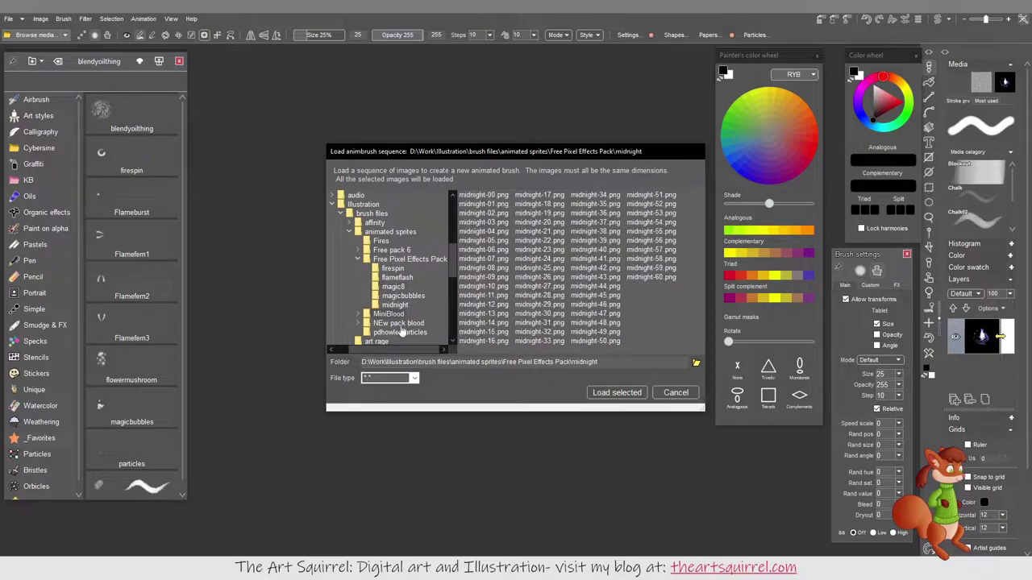
click(492, 198)
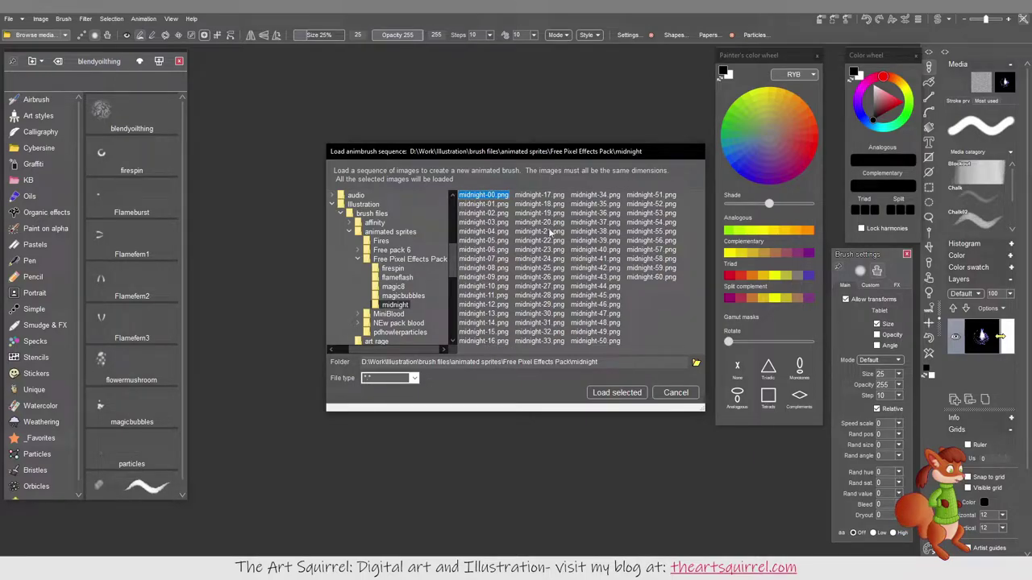
shift+click(648, 277)
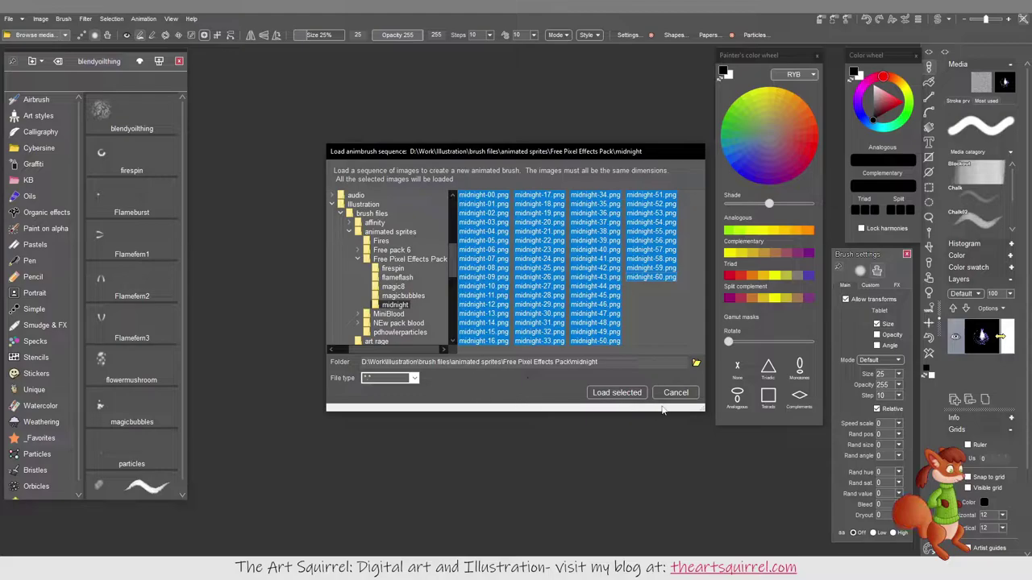
click(607, 393)
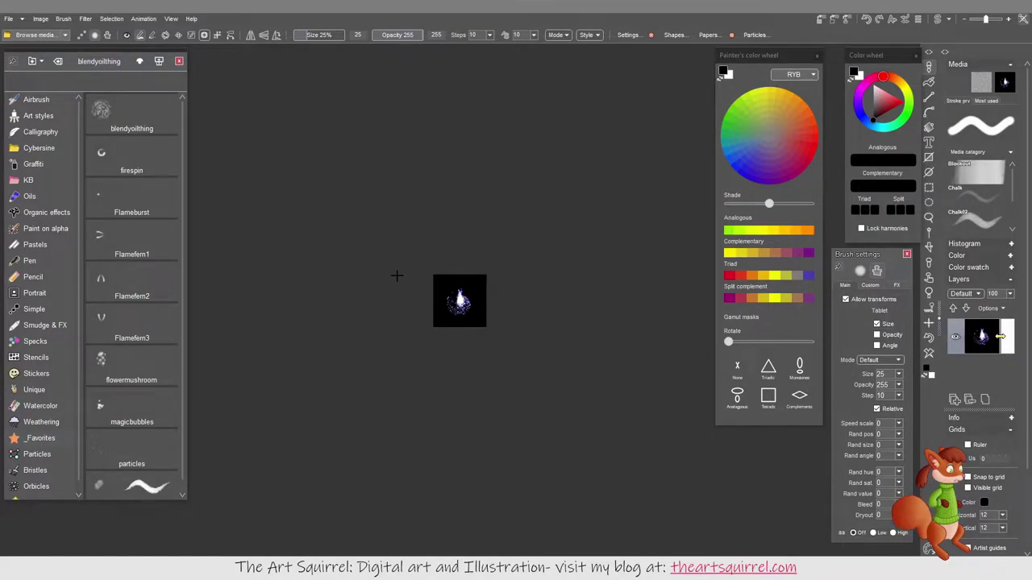
Open the Animated brush timeline and scrub the Source strip from frame 3 to frame 8.
click(64, 19)
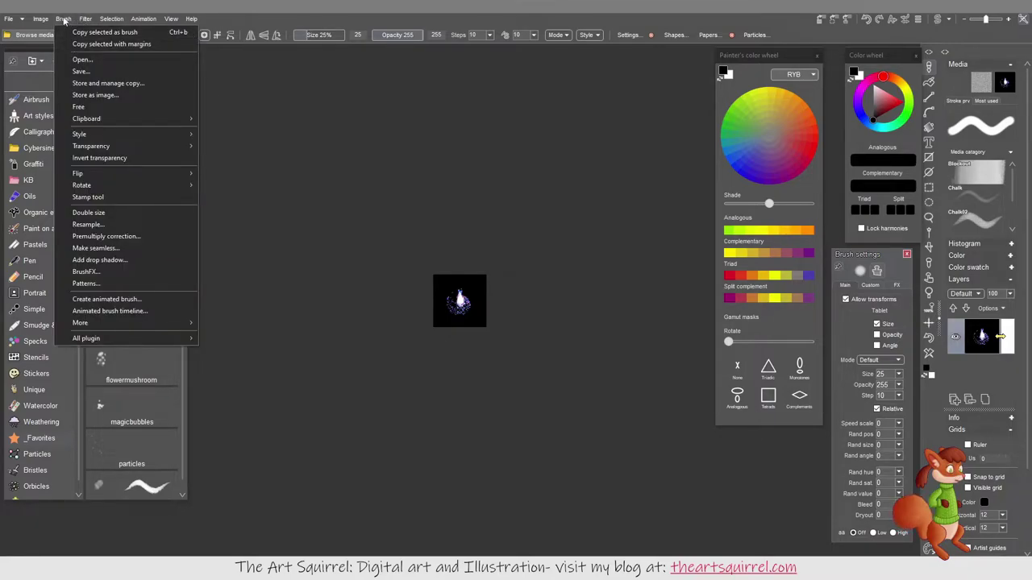
click(100, 311)
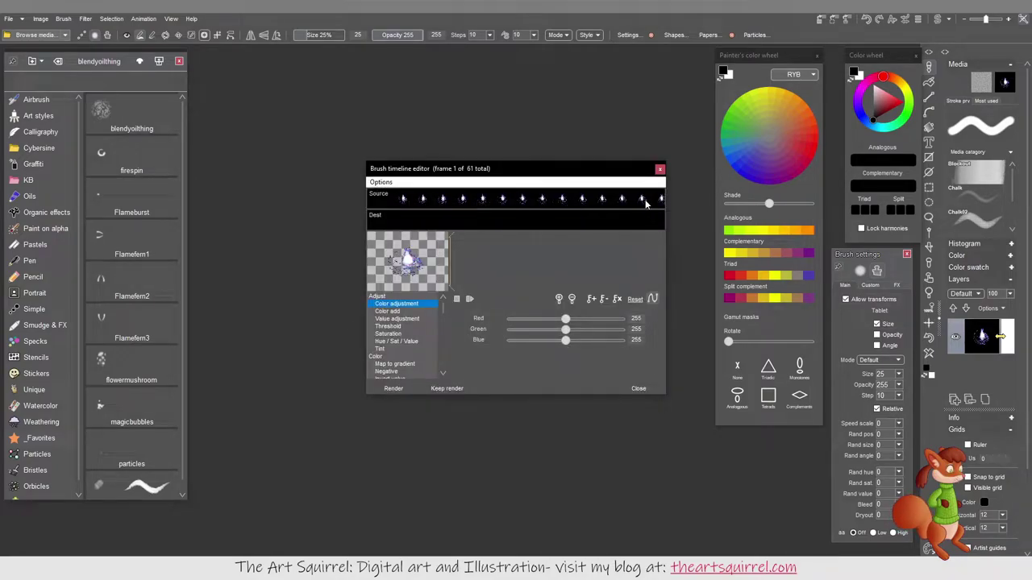
click(456, 269)
mouse_move(456, 269)
mouse_down()
mouse_move(672, 272)
mouse_move(449, 274)
mouse_move(661, 266)
mouse_move(452, 286)
mouse_up()
Move the timeline editor up-left and scroll through the Adjust effects list.
drag(543, 168, 491, 146)
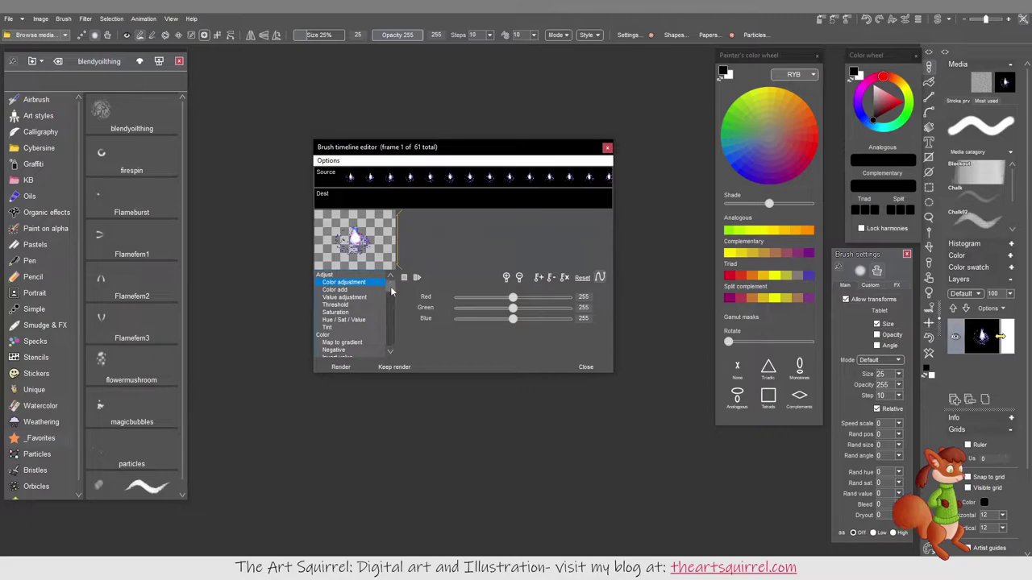
drag(392, 284, 395, 311)
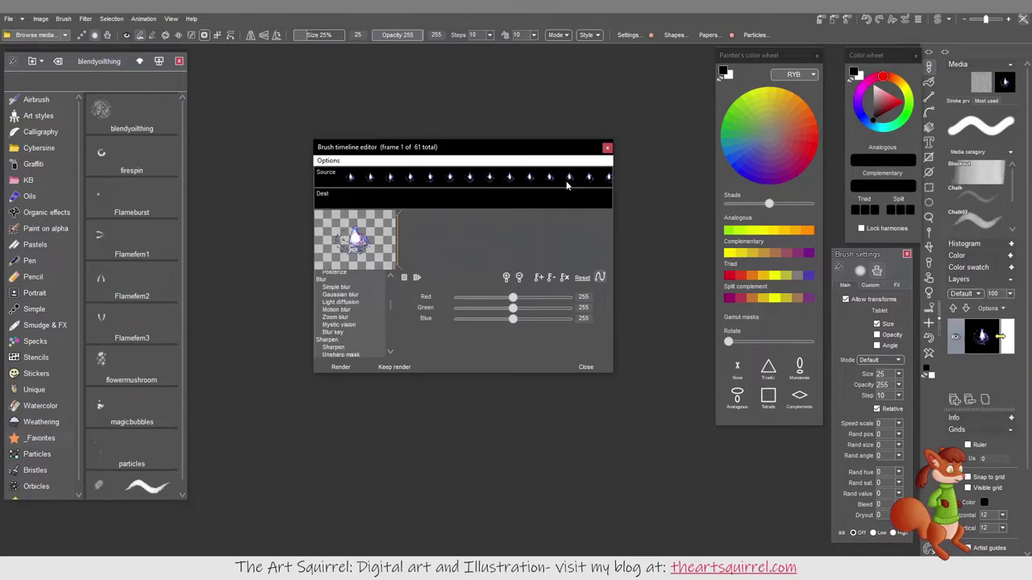
drag(392, 305, 393, 308)
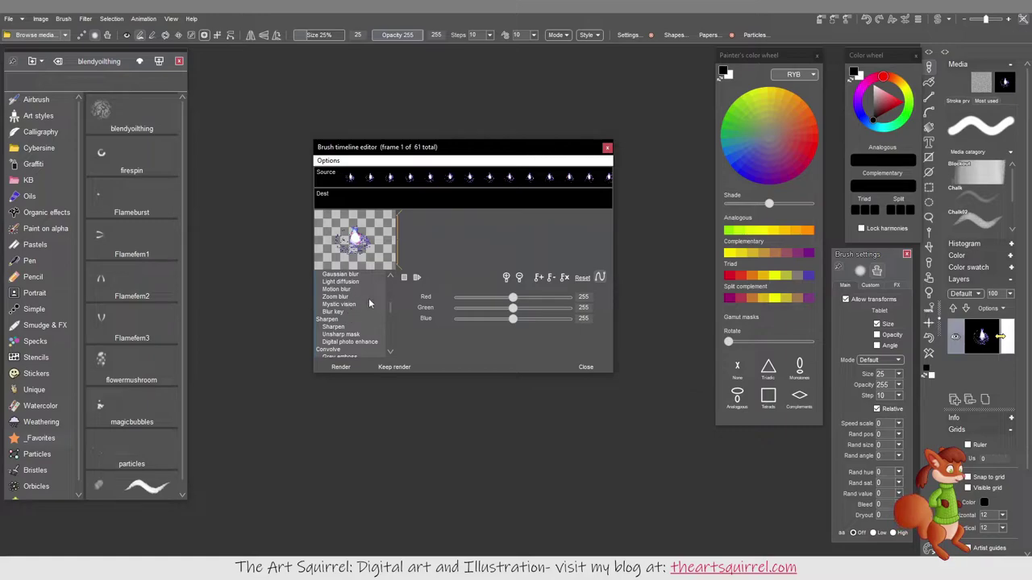
drag(389, 312, 394, 330)
scroll(390, 314, down, 1)
Choose the Transform effect and scroll through the remaining effect list.
click(337, 312)
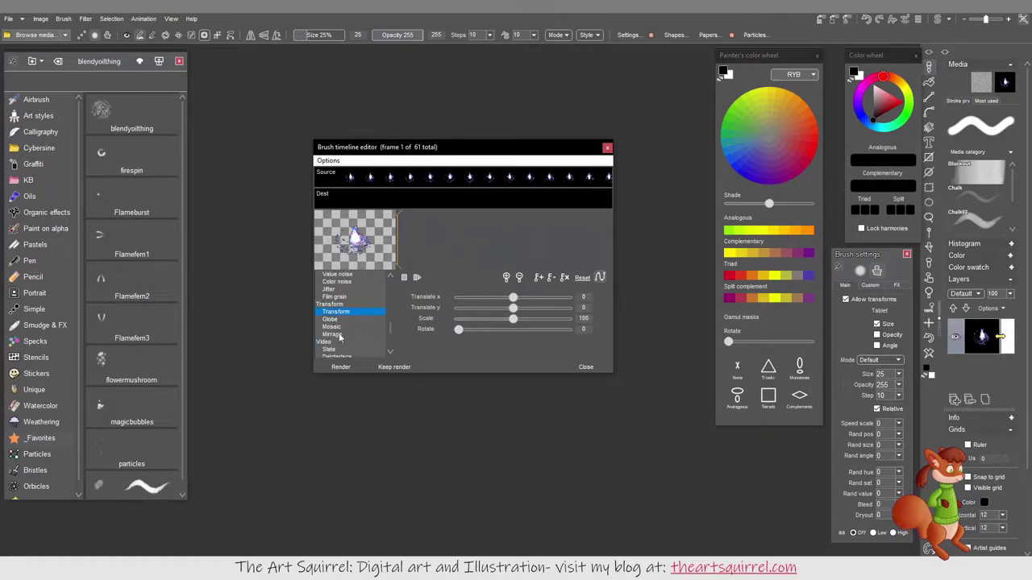
scroll(388, 331, down, 2)
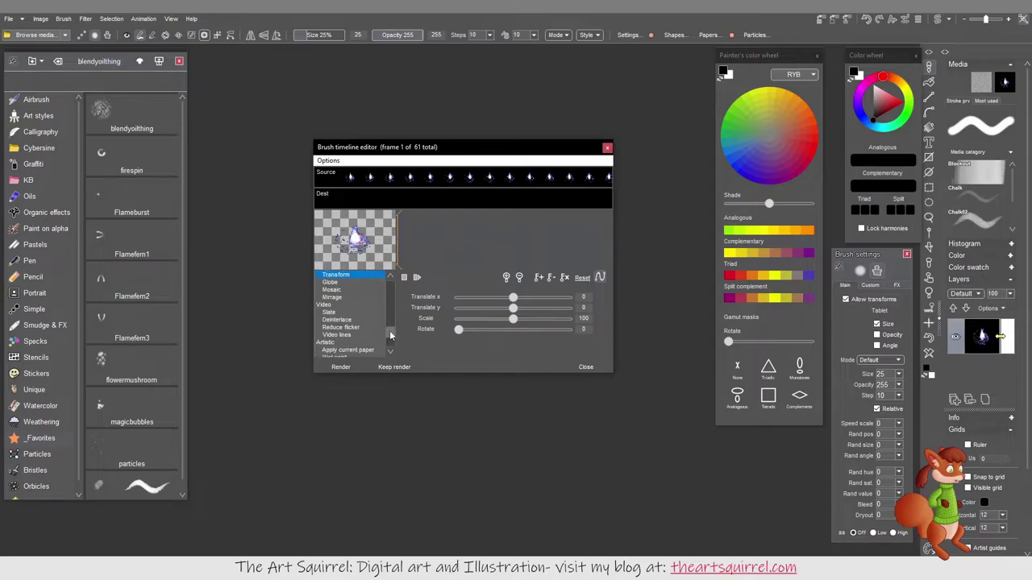
scroll(390, 330, down, 3)
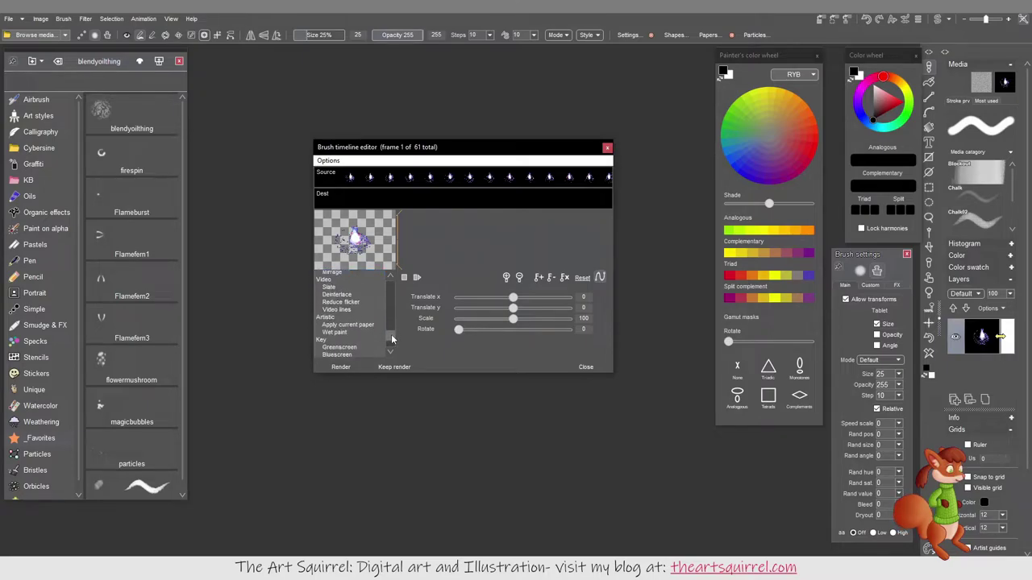
drag(391, 337, 389, 336)
scroll(392, 340, down, 3)
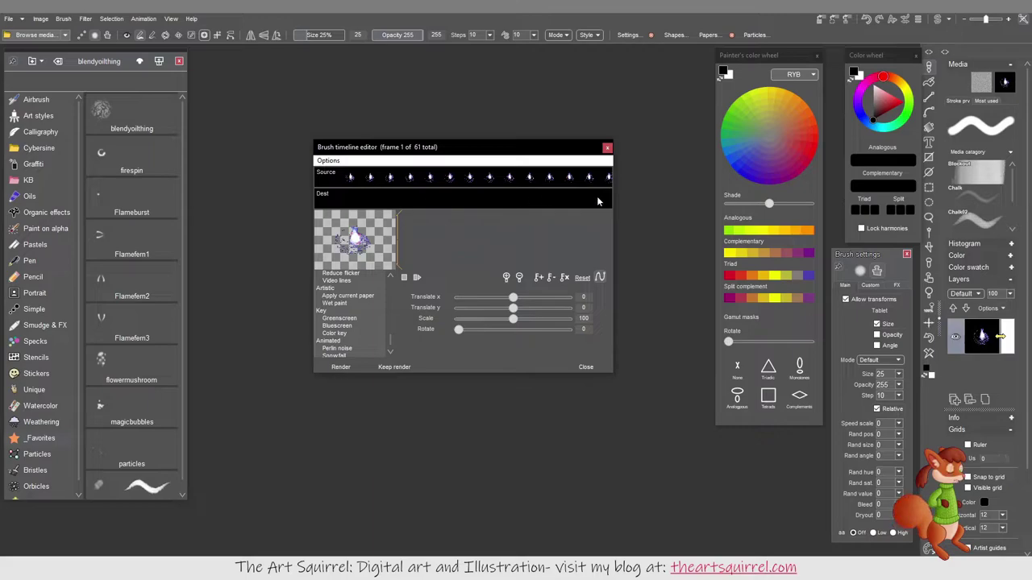
Dismiss the Options list without choosing anything and close the brush timeline editor.
click(319, 162)
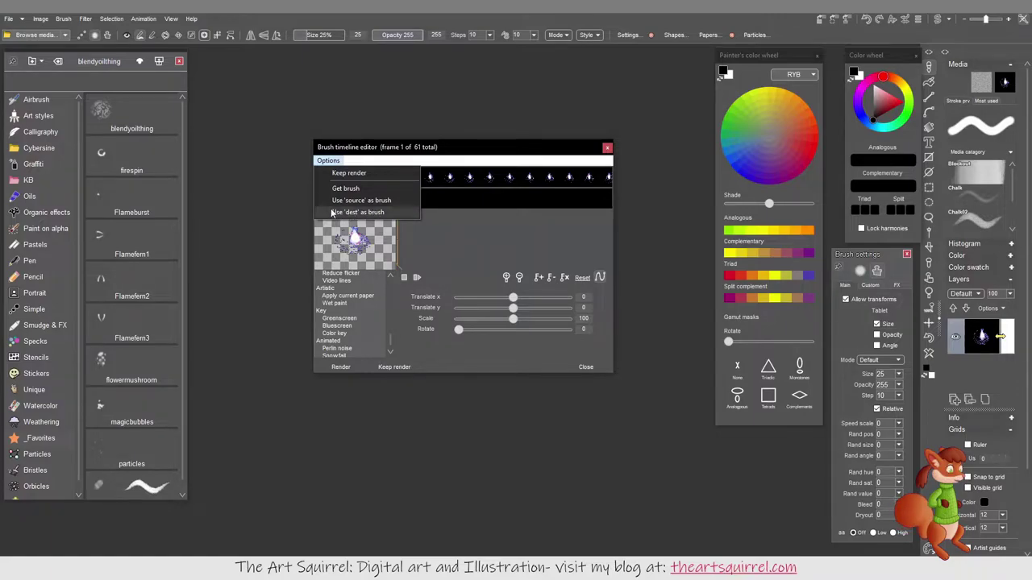
click(436, 149)
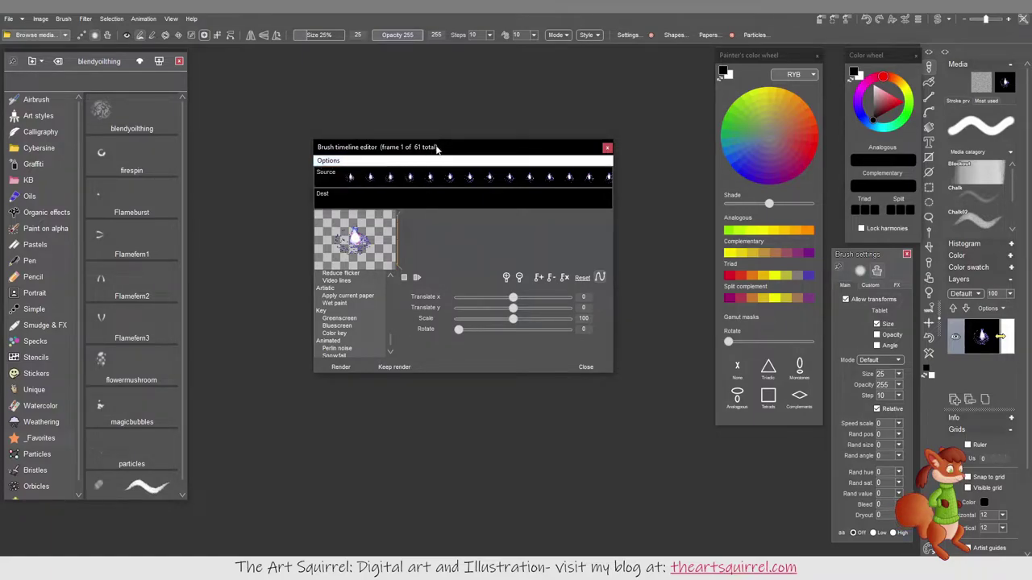
click(586, 367)
click(9, 19)
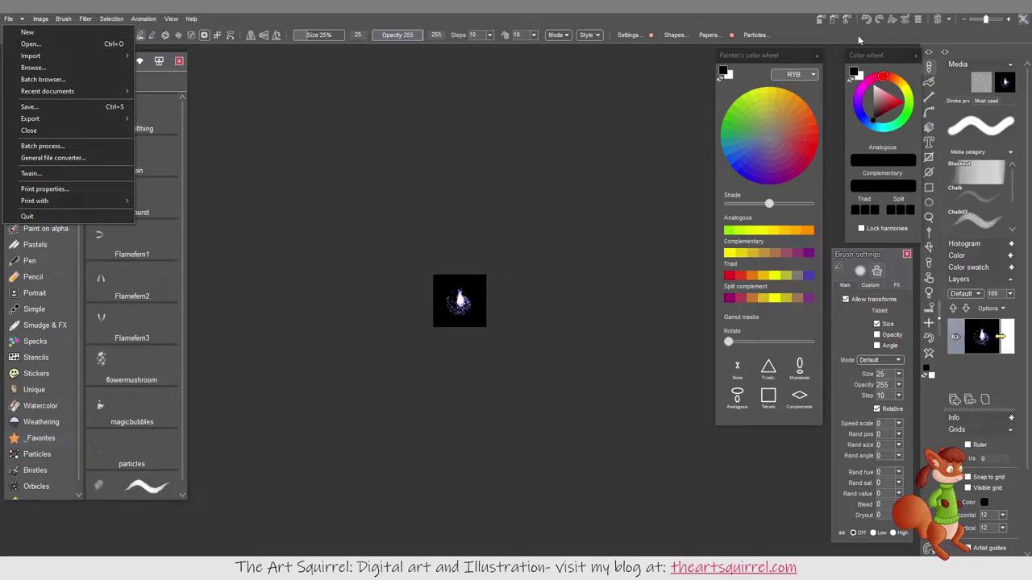
click(796, 17)
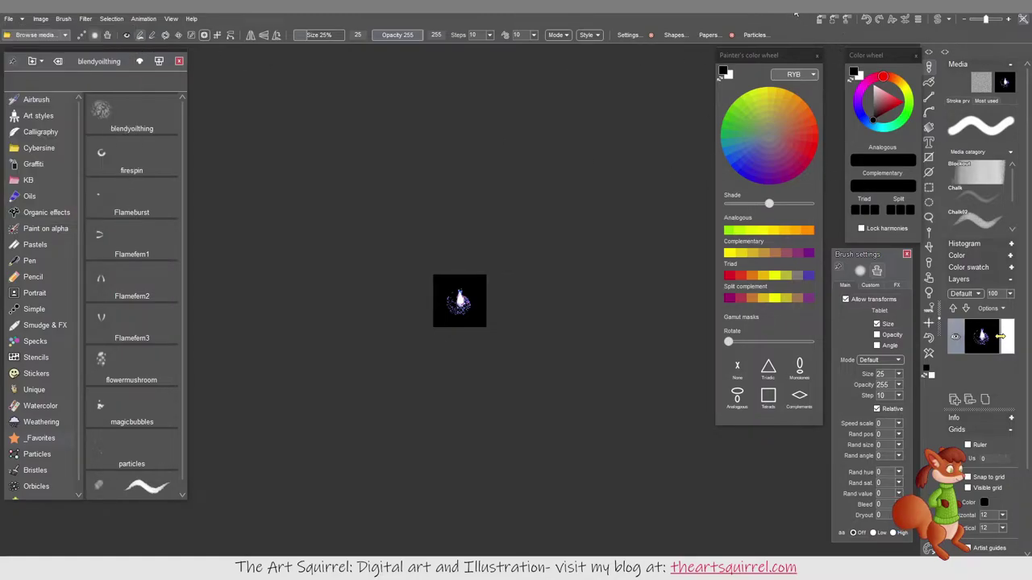
click(848, 21)
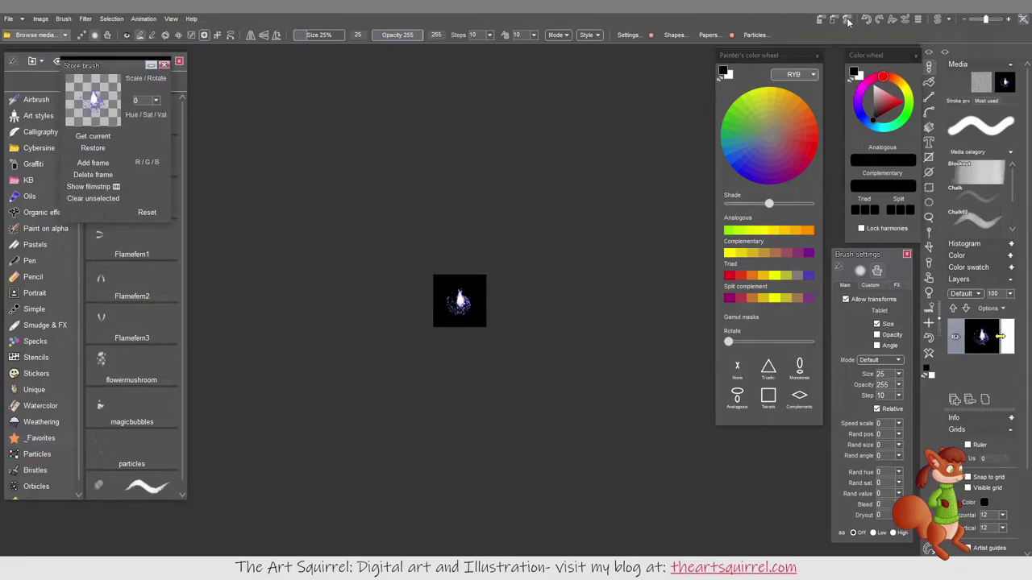
mouse_move(128, 62)
mouse_down()
mouse_move(306, 116)
mouse_move(301, 179)
mouse_move(285, 203)
mouse_up()
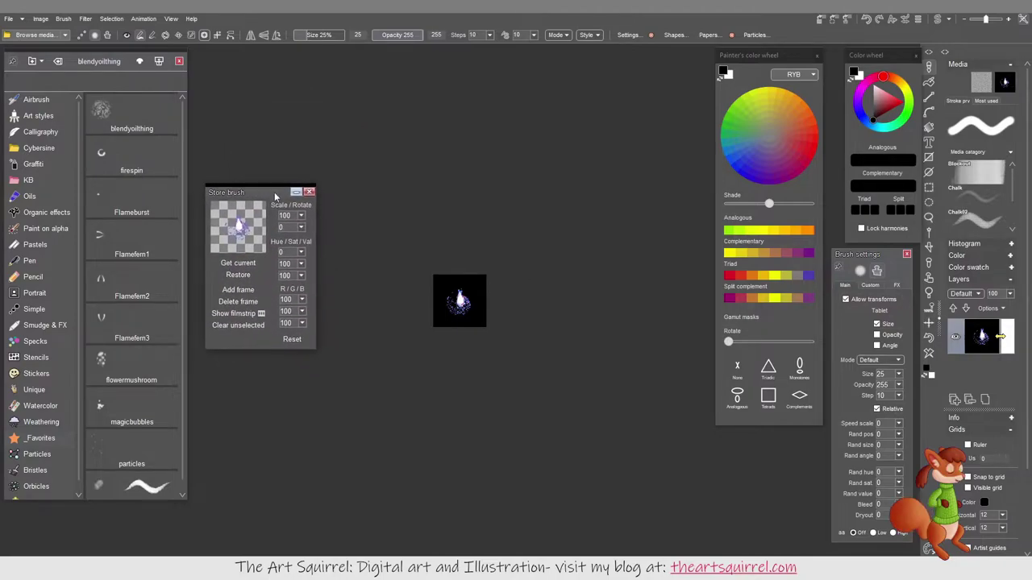
drag(275, 196, 275, 198)
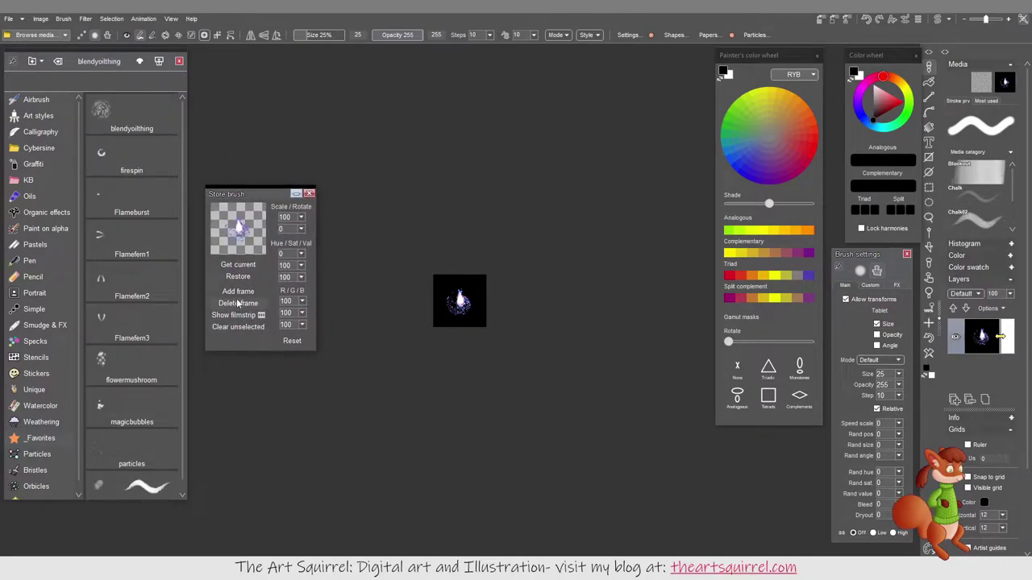
click(232, 316)
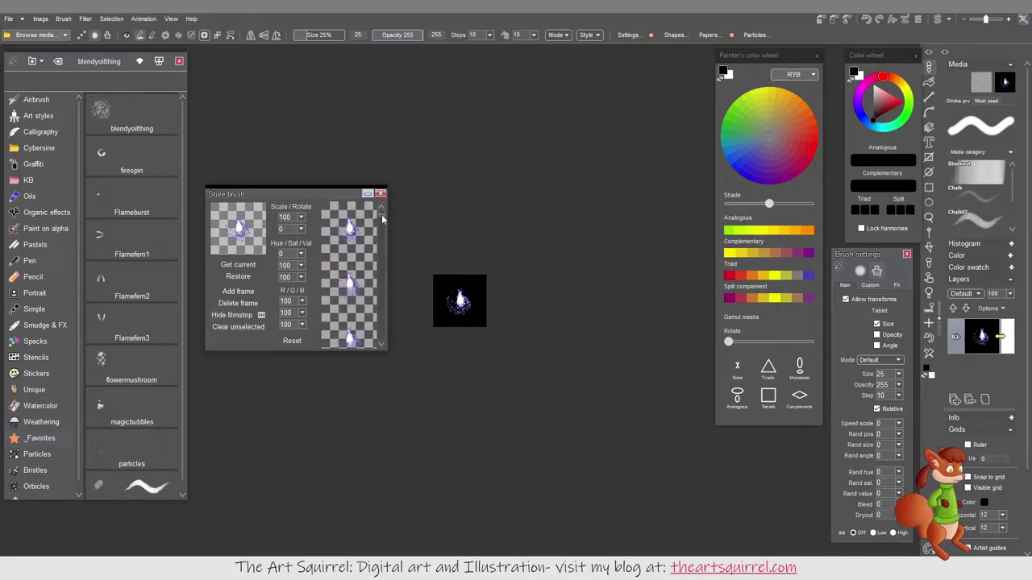
mouse_move(382, 212)
mouse_down()
mouse_move(384, 313)
mouse_move(403, 219)
mouse_move(401, 357)
mouse_up()
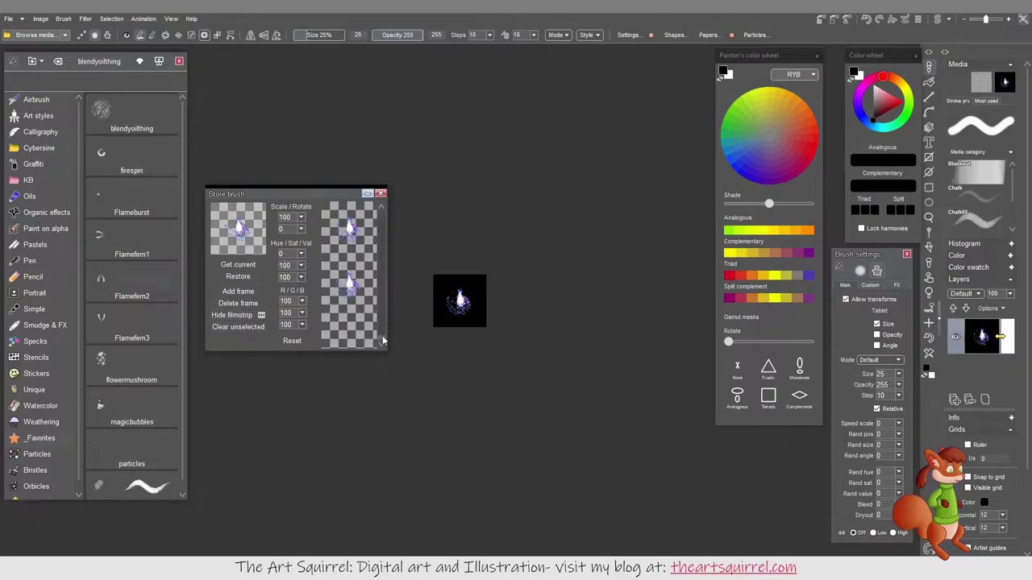
drag(382, 335, 389, 289)
click(302, 219)
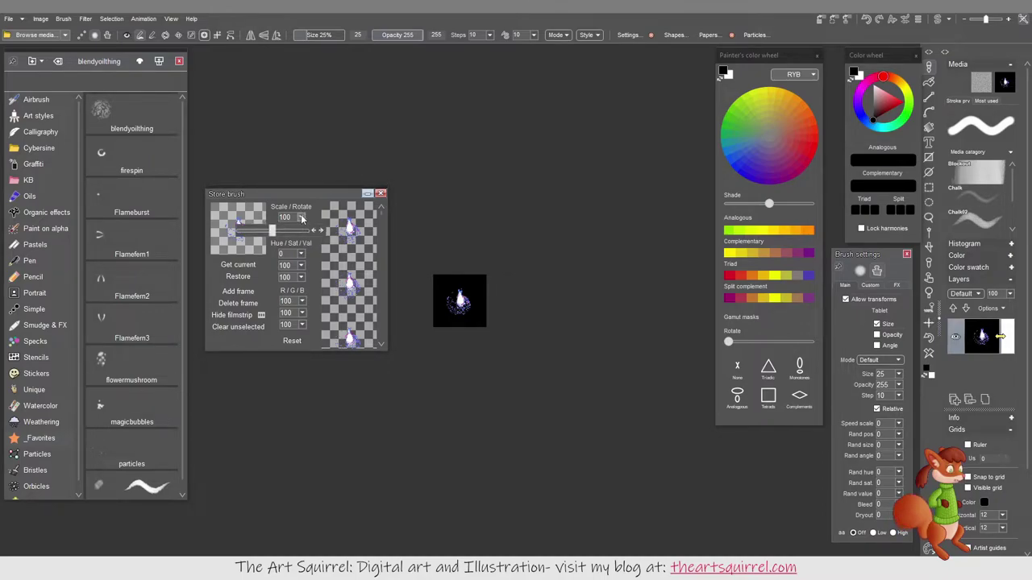
click(308, 193)
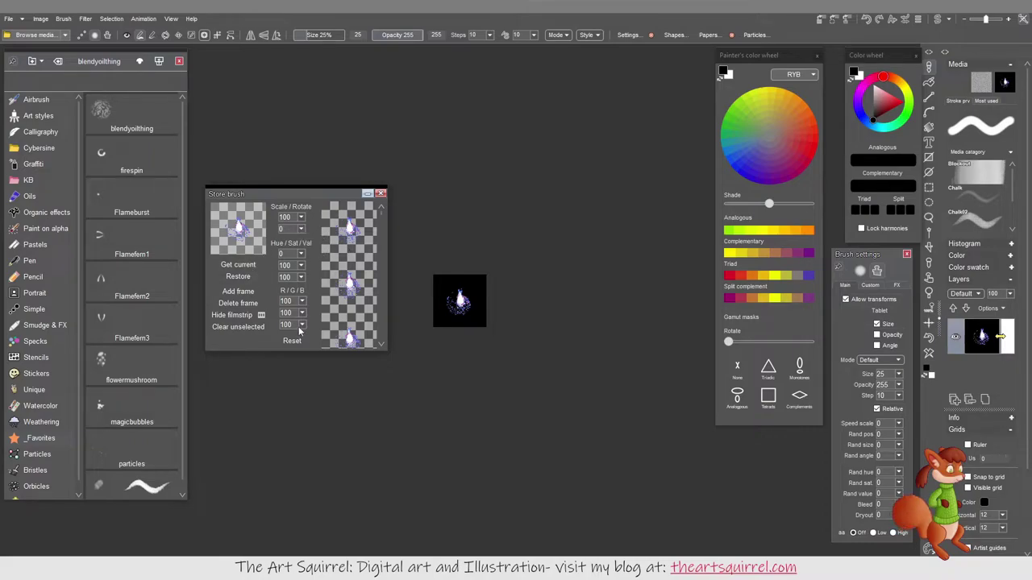
click(381, 194)
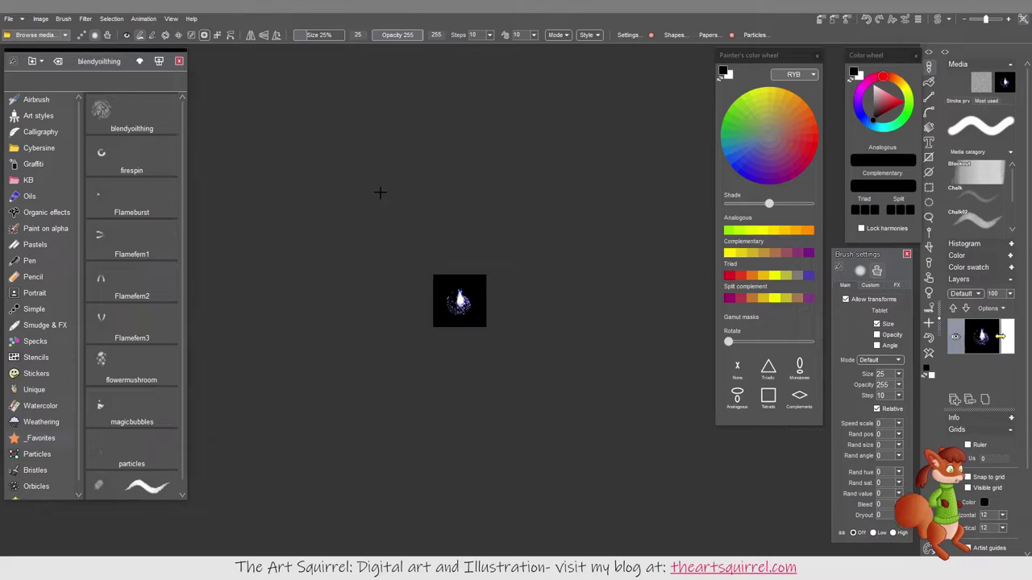
Resample the midnight brush with Width 400 and Constrain on, giving 400 × 400.
click(65, 19)
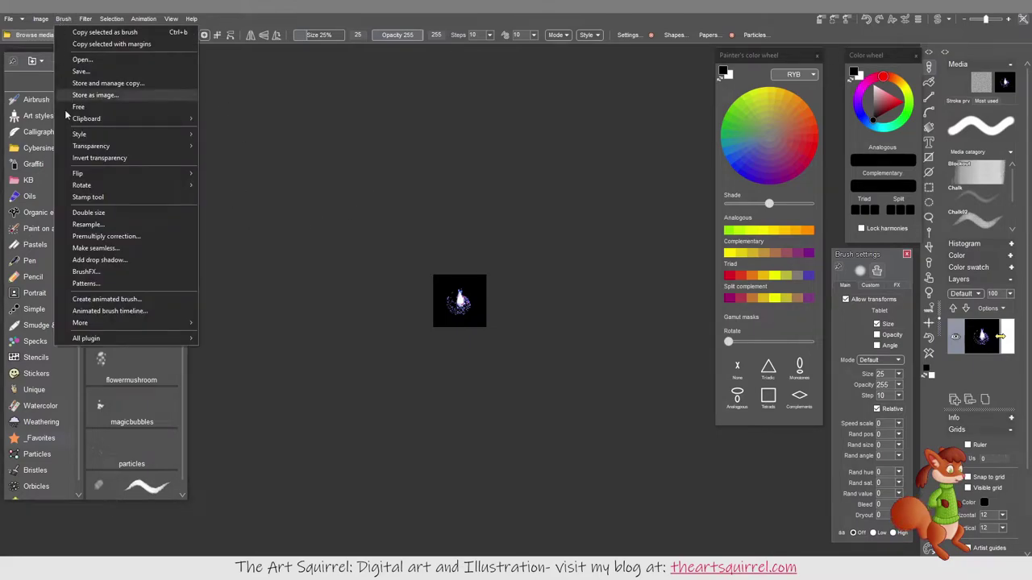
click(85, 225)
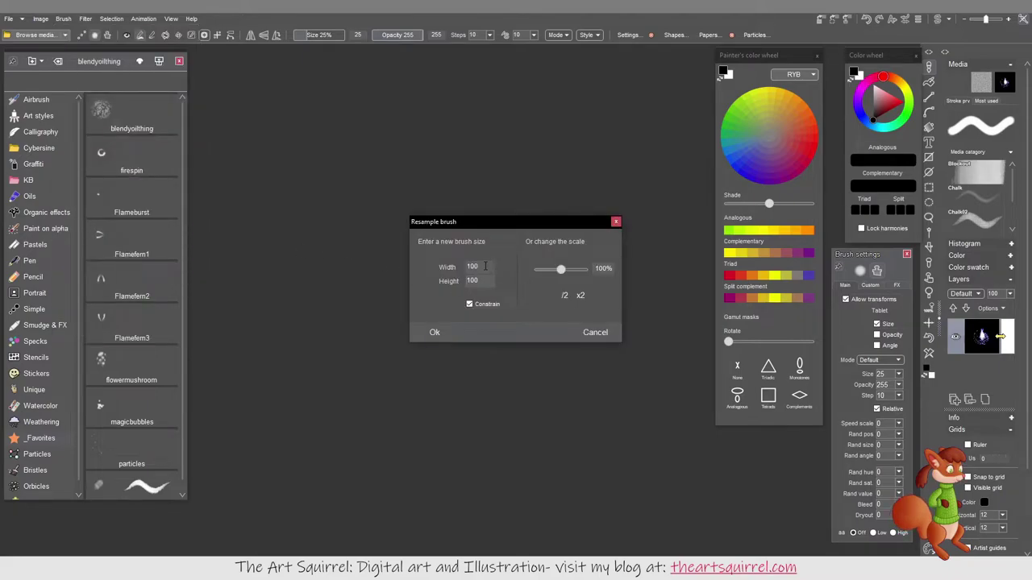
text(400)
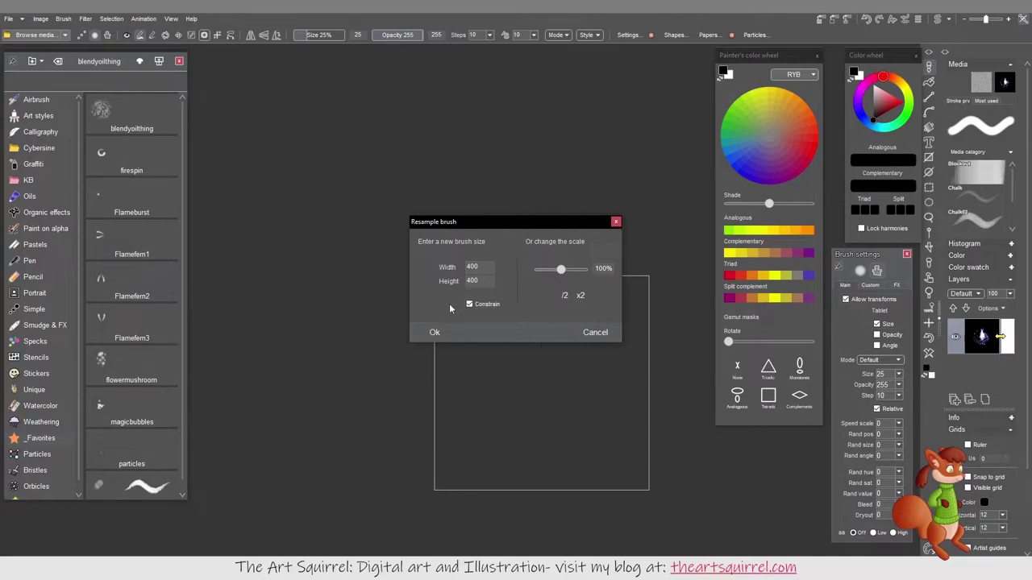
click(435, 333)
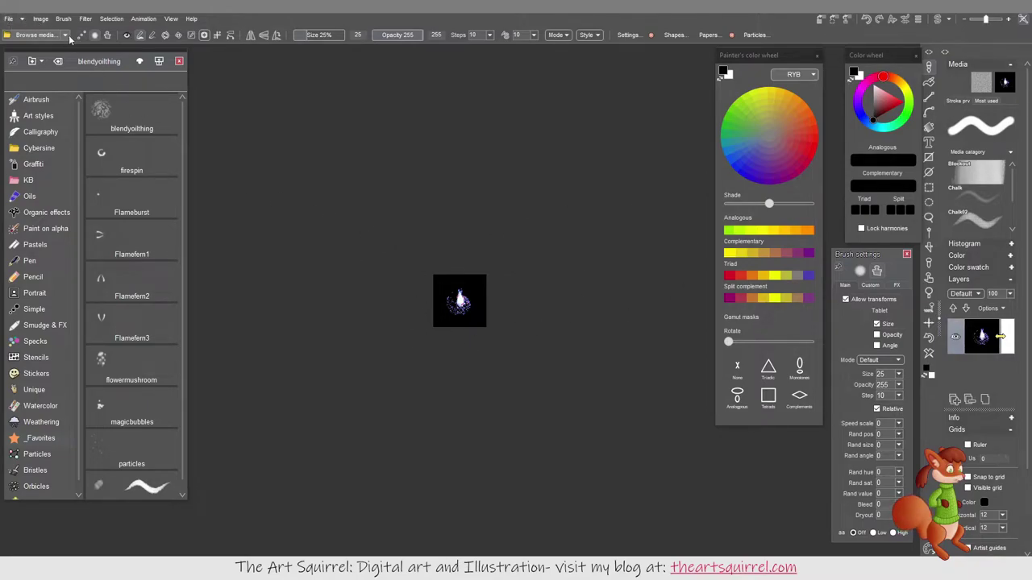
Replace the current document with a new 1920 x 1080 HDTV 1080p canvas.
click(9, 19)
click(26, 32)
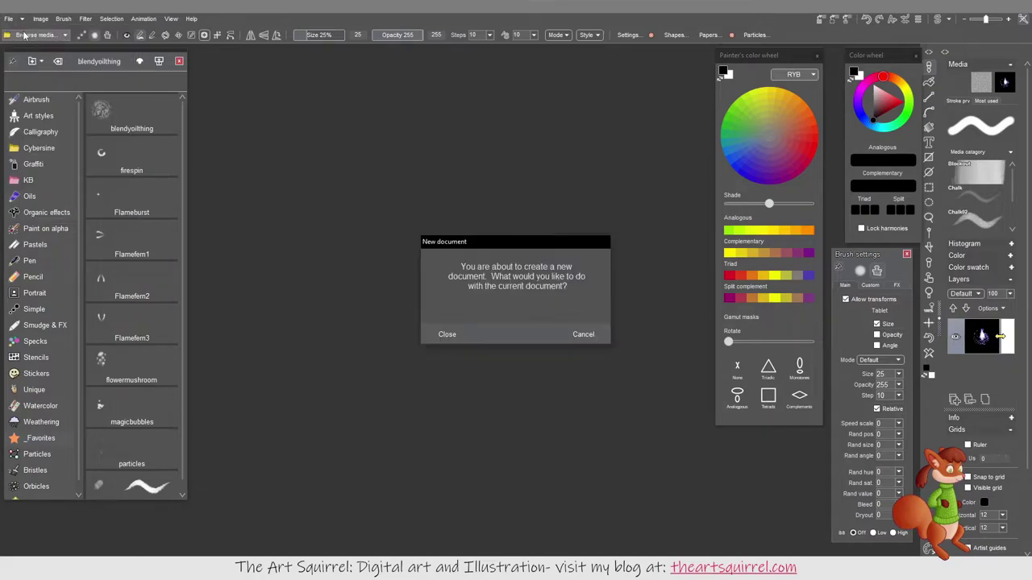
click(448, 335)
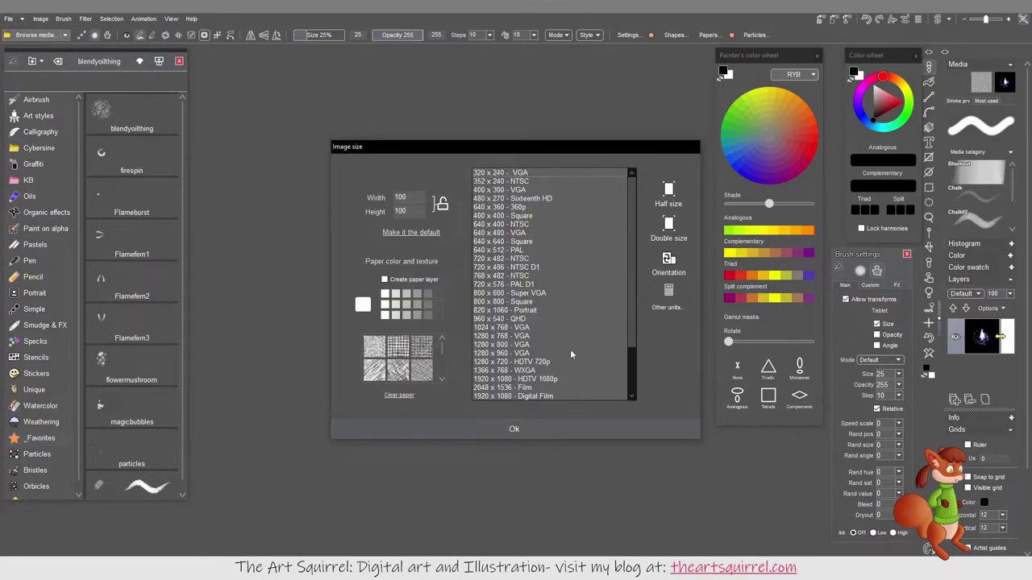
scroll(566, 353, down, 1)
click(505, 353)
click(520, 433)
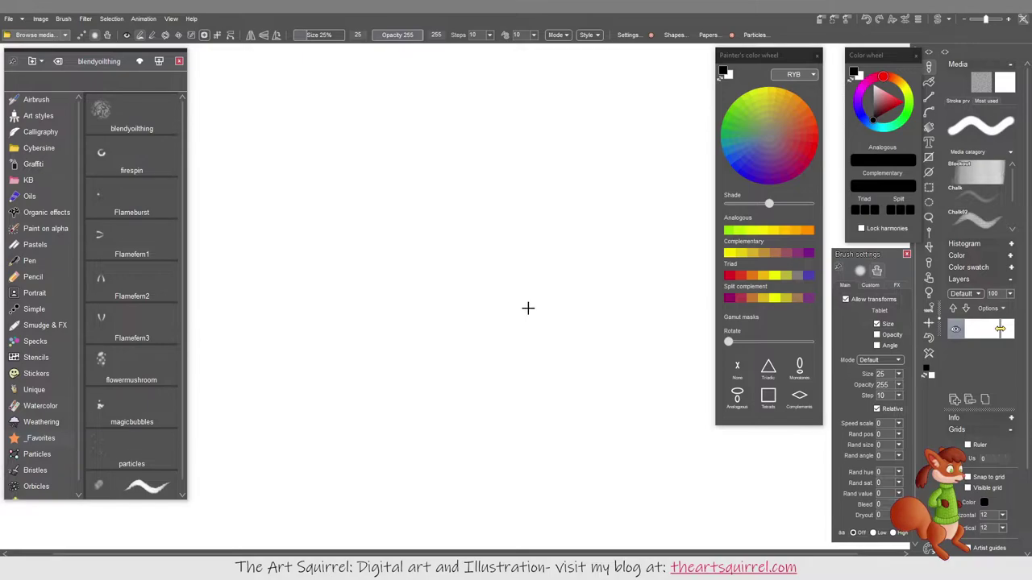
Test-paint scribbles and wavy strokes, then more sweeps with brush size raised to 100%.
mouse_move(457, 329)
mouse_down()
mouse_move(479, 308)
mouse_move(481, 347)
mouse_move(509, 336)
mouse_move(559, 347)
mouse_move(630, 326)
mouse_up()
mouse_move(446, 403)
mouse_down()
mouse_move(497, 391)
mouse_move(660, 388)
mouse_up()
drag(418, 371, 499, 369)
click(320, 32)
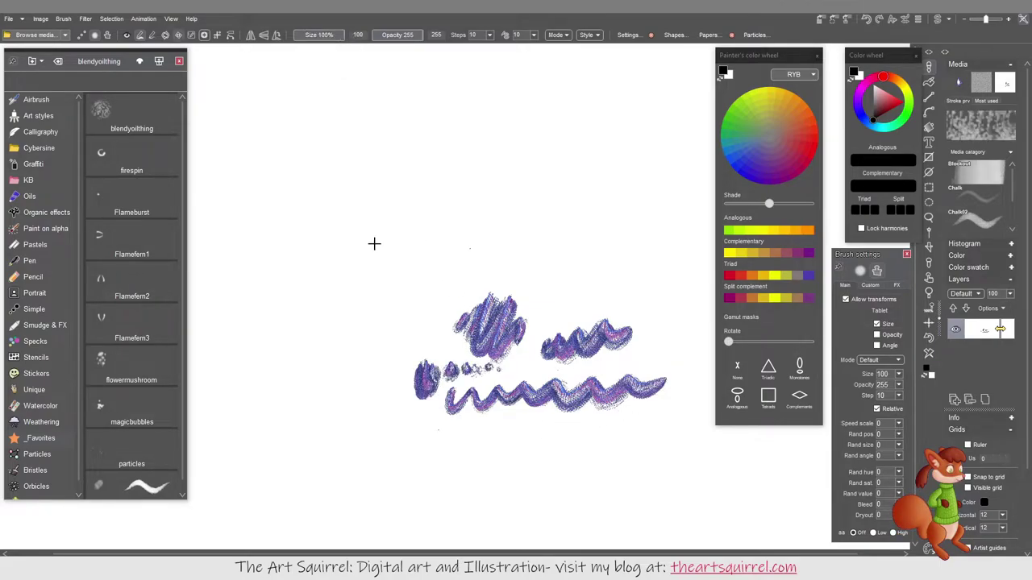
mouse_move(362, 213)
mouse_down()
mouse_move(424, 162)
mouse_move(438, 185)
mouse_move(468, 176)
mouse_move(653, 189)
mouse_up()
mouse_move(617, 234)
mouse_down()
mouse_move(427, 310)
mouse_move(226, 426)
mouse_move(324, 453)
mouse_move(486, 471)
mouse_move(603, 440)
mouse_move(708, 432)
mouse_up()
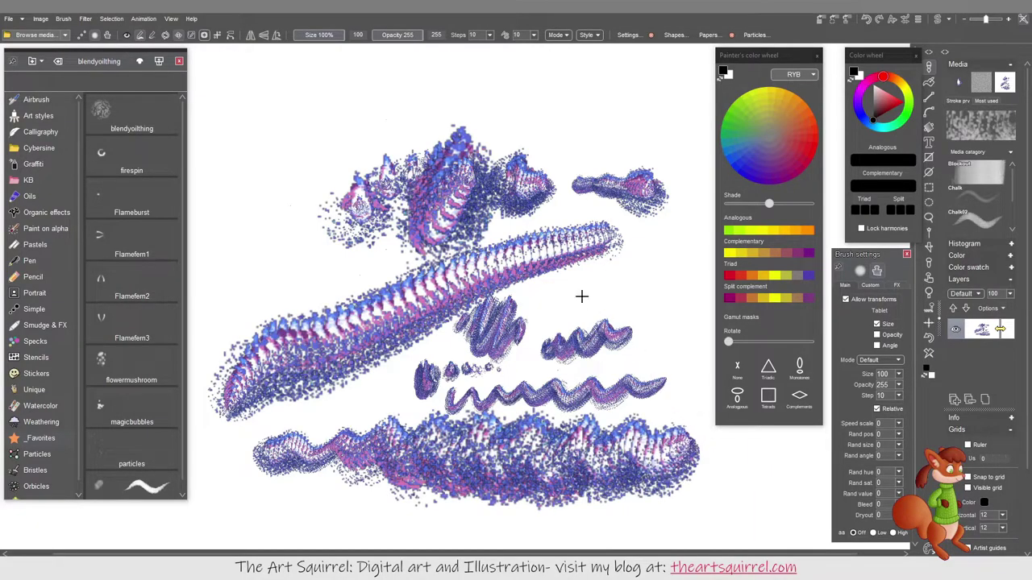
mouse_move(290, 226)
mouse_down()
mouse_move(300, 177)
mouse_move(350, 121)
mouse_move(377, 109)
mouse_move(425, 116)
mouse_move(480, 98)
mouse_move(498, 114)
mouse_move(511, 85)
mouse_move(524, 107)
mouse_move(552, 89)
mouse_move(570, 117)
mouse_move(551, 132)
mouse_move(525, 130)
mouse_move(520, 157)
mouse_up()
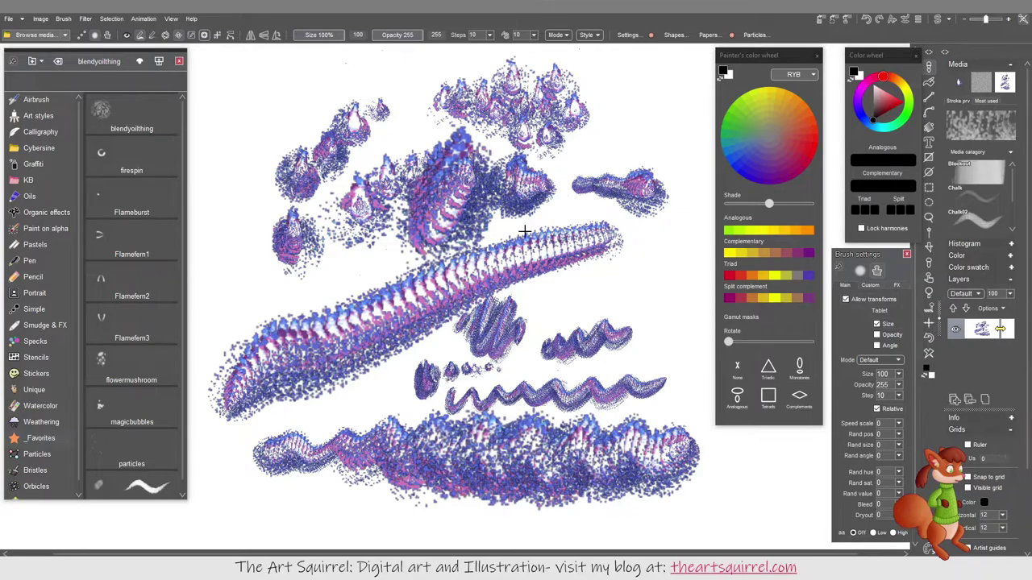
Clear the canvas, paint a test stroke and raise brush steps from 10 to 51.
key(ctrl+shift+n)
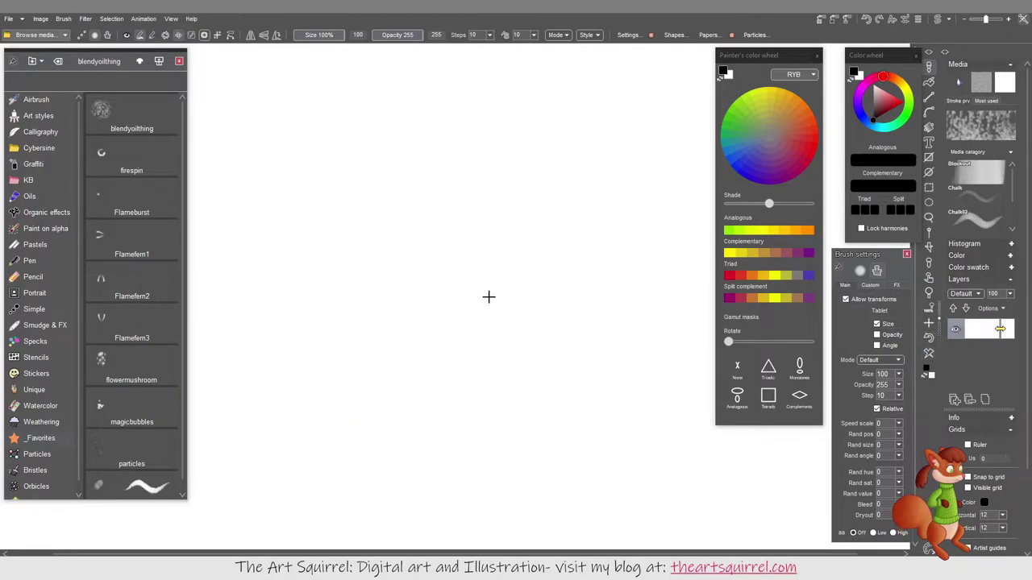
mouse_move(482, 297)
mouse_down()
mouse_move(482, 323)
mouse_move(506, 289)
mouse_move(524, 307)
mouse_up()
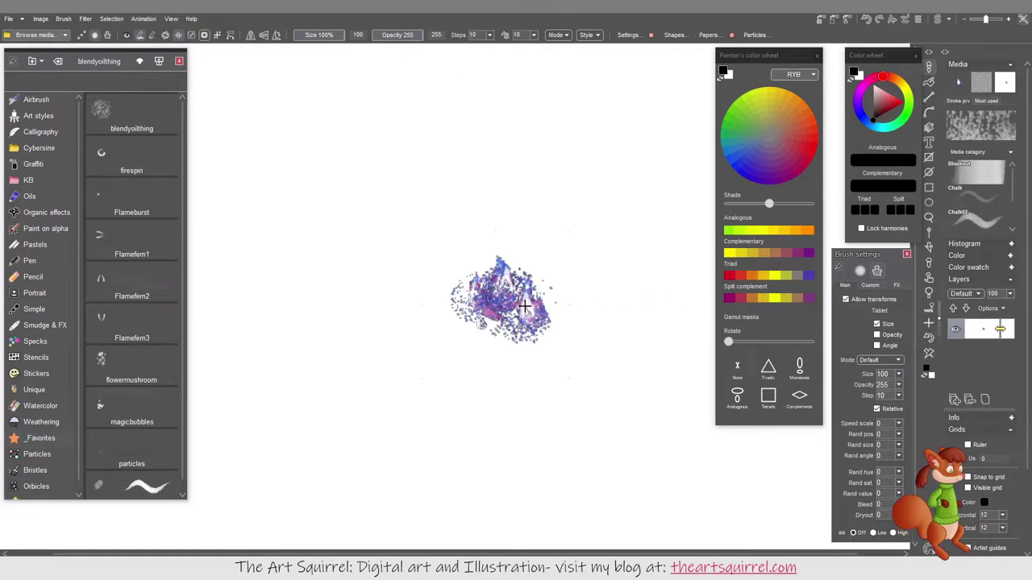
click(489, 35)
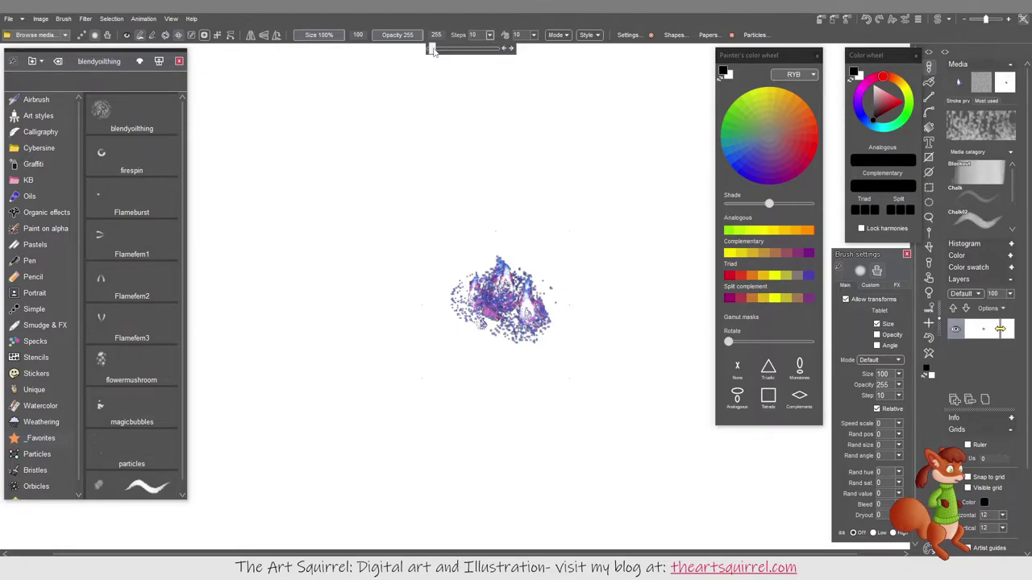
drag(433, 48, 441, 49)
Paint two broad diagonal spark bands with 51 steps and show the Custom brush styles.
mouse_move(459, 163)
mouse_down()
mouse_move(513, 161)
mouse_move(525, 187)
mouse_move(609, 257)
mouse_up()
mouse_move(439, 283)
mouse_down()
mouse_move(381, 303)
mouse_move(322, 388)
mouse_move(385, 370)
mouse_move(428, 340)
mouse_move(451, 360)
mouse_move(416, 432)
mouse_move(359, 430)
mouse_move(436, 472)
mouse_move(461, 461)
mouse_up()
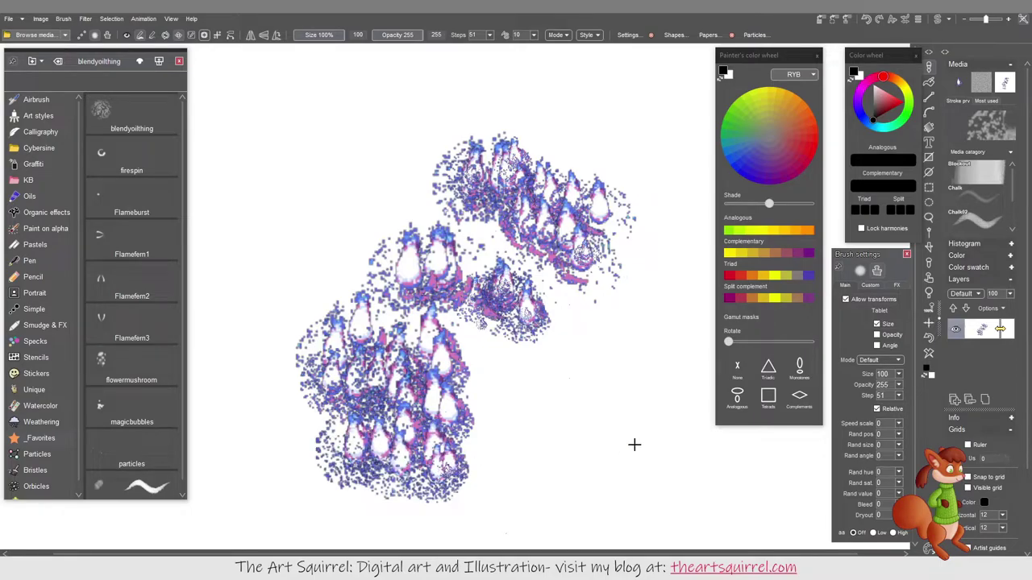
click(871, 285)
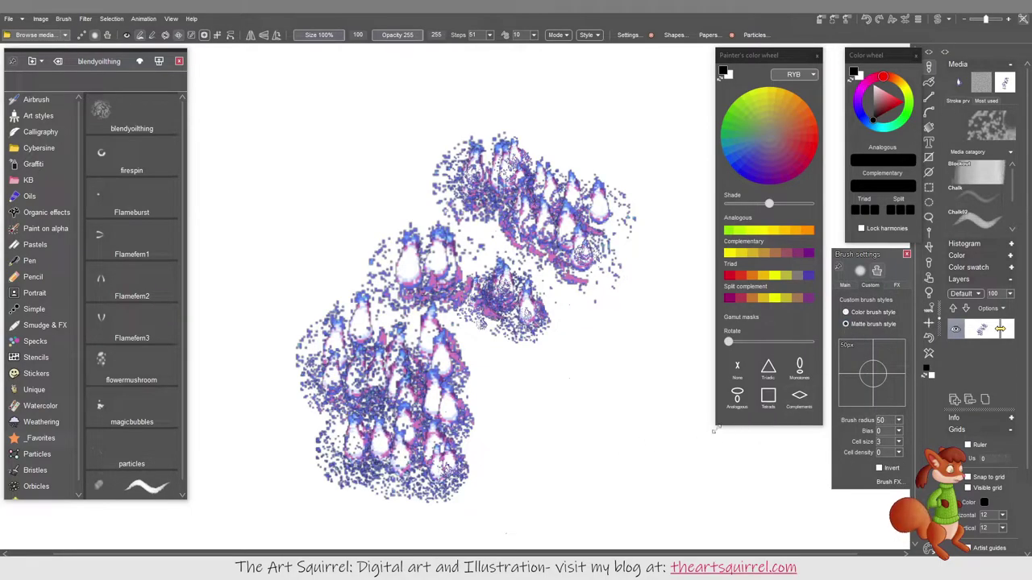
Pick a dark olive colour and test-paint it over a black stroke.
drag(494, 370, 587, 359)
drag(880, 104, 885, 112)
mouse_move(516, 371)
mouse_down()
mouse_move(637, 322)
mouse_move(436, 395)
mouse_move(492, 488)
mouse_move(600, 483)
mouse_move(399, 505)
mouse_move(397, 493)
mouse_up()
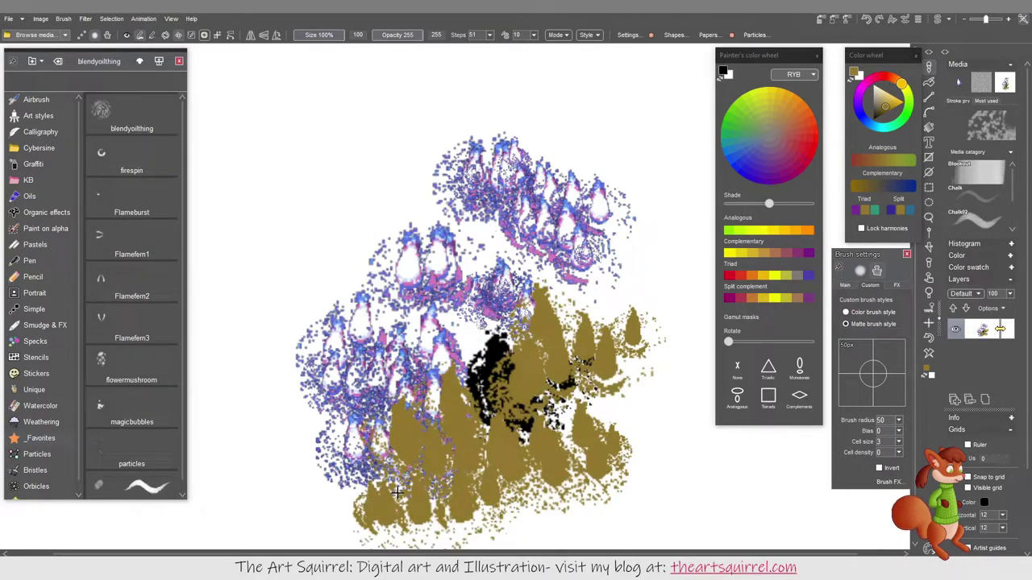
On the Main tab, set random hue to 20, trying 34 first, while painting tree strokes.
click(853, 288)
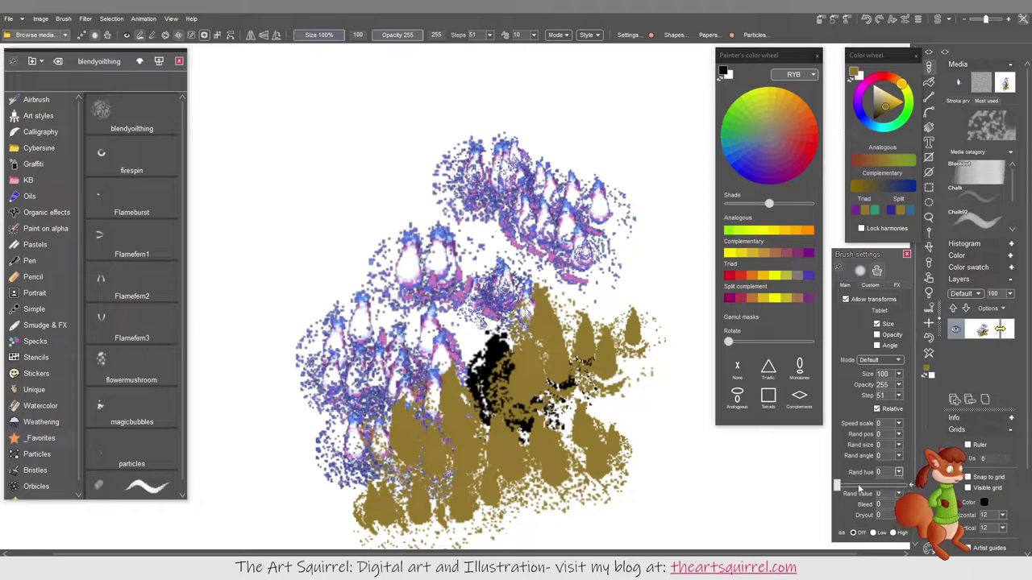
drag(855, 488, 844, 490)
mouse_move(637, 435)
mouse_down()
mouse_move(693, 451)
mouse_move(593, 487)
mouse_move(541, 490)
mouse_up()
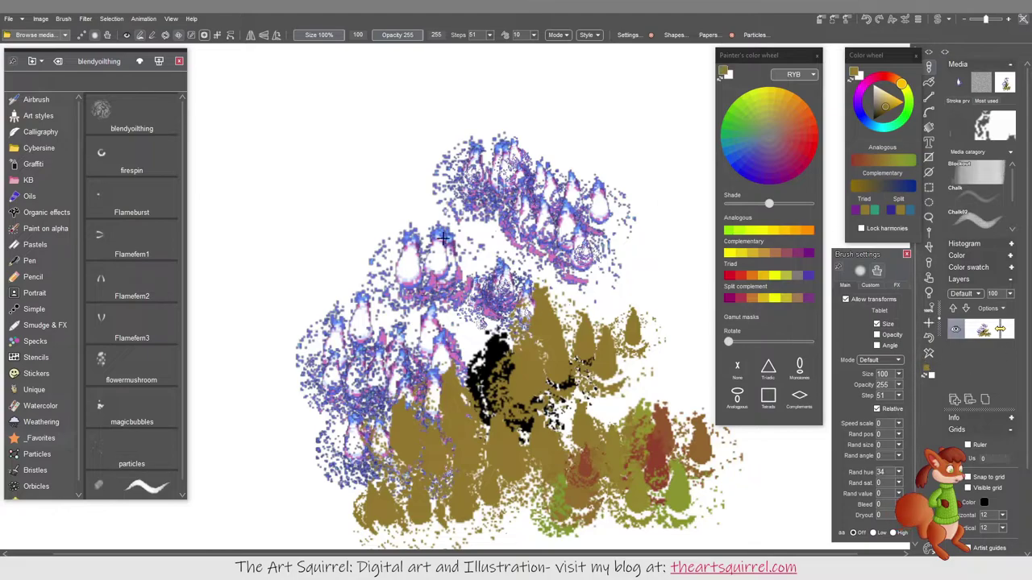
mouse_move(379, 266)
mouse_down()
mouse_move(395, 258)
mouse_move(432, 280)
mouse_move(510, 162)
mouse_move(535, 329)
mouse_up()
drag(900, 473, 842, 487)
mouse_move(462, 299)
mouse_down()
mouse_move(516, 274)
mouse_move(588, 307)
mouse_move(655, 292)
mouse_move(581, 363)
mouse_up()
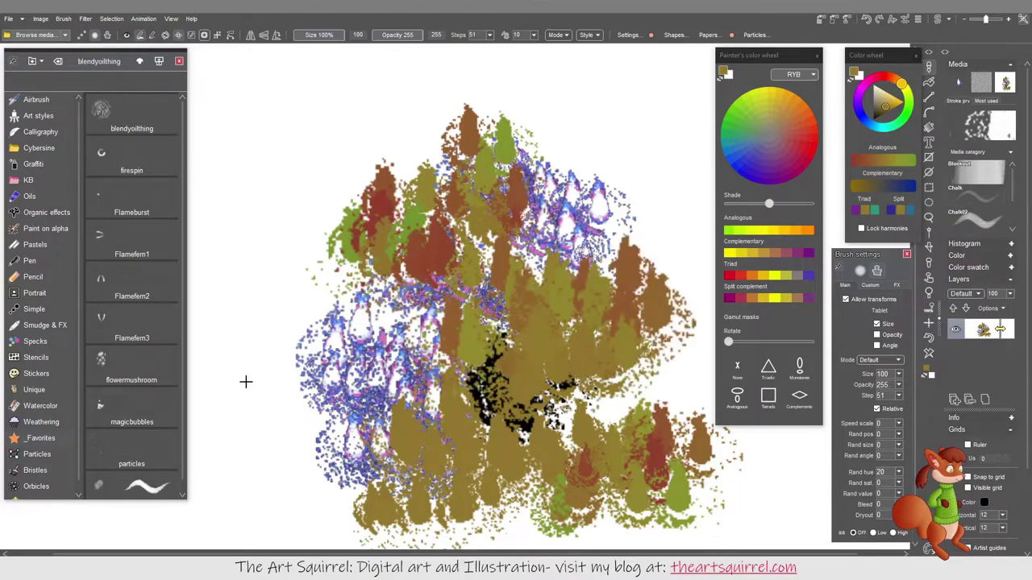
mouse_move(240, 375)
mouse_down()
mouse_move(309, 424)
mouse_move(339, 411)
mouse_move(278, 448)
mouse_move(428, 375)
mouse_move(484, 407)
mouse_up()
mouse_move(574, 246)
mouse_down()
mouse_move(591, 188)
mouse_move(673, 133)
mouse_up()
Add random saturation variation of 10 and paint more tree clusters.
drag(899, 483, 844, 498)
mouse_move(484, 345)
mouse_down()
mouse_move(386, 341)
mouse_move(436, 327)
mouse_move(469, 342)
mouse_move(548, 266)
mouse_up()
mouse_move(313, 212)
mouse_down()
mouse_move(319, 175)
mouse_move(366, 139)
mouse_move(395, 169)
mouse_move(340, 218)
mouse_move(298, 221)
mouse_move(363, 274)
mouse_up()
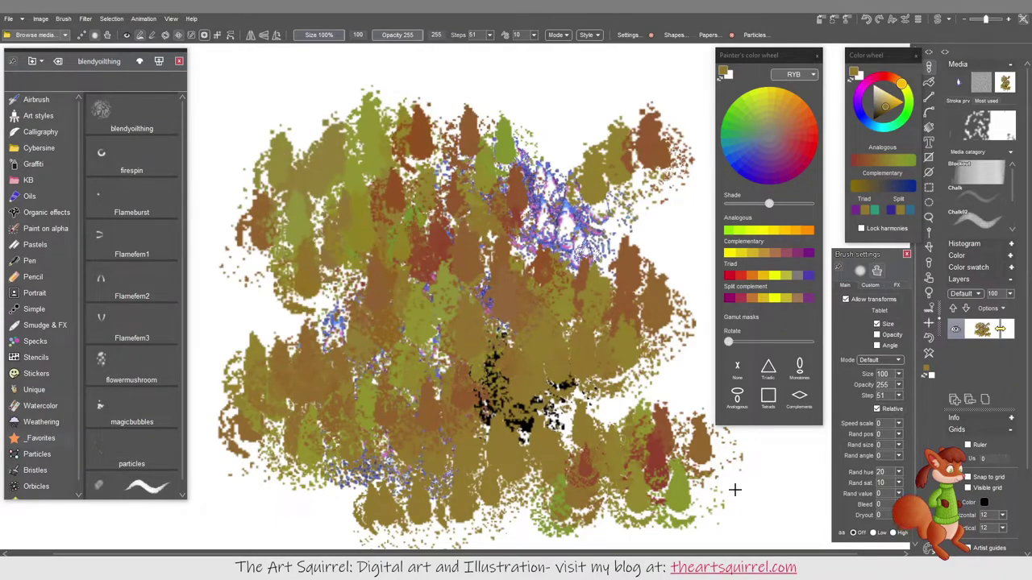
Tune random value through 41 and 16 down to 12, clearing and test-painting trees.
drag(898, 495, 898, 495)
drag(837, 508, 864, 508)
mouse_move(617, 428)
mouse_down()
mouse_move(631, 387)
mouse_move(565, 452)
mouse_move(661, 436)
mouse_move(681, 403)
mouse_up()
mouse_move(596, 363)
mouse_down()
mouse_move(430, 451)
mouse_move(546, 432)
mouse_move(567, 440)
mouse_move(463, 296)
mouse_move(462, 209)
mouse_move(479, 250)
mouse_move(505, 234)
mouse_move(516, 331)
mouse_up()
drag(897, 498, 847, 506)
mouse_move(601, 327)
mouse_down()
mouse_move(612, 250)
mouse_move(669, 201)
mouse_move(698, 222)
mouse_up()
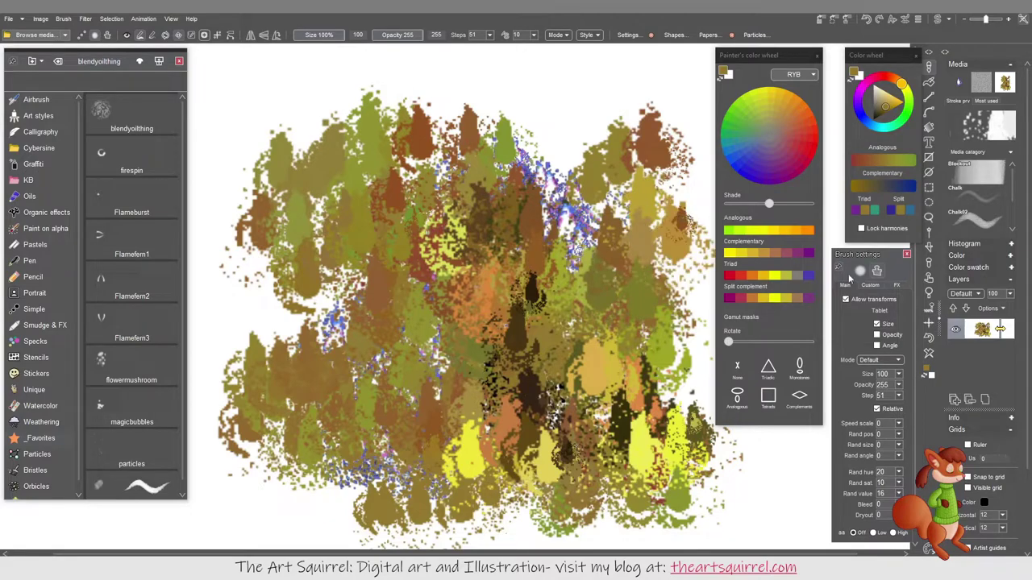
click(928, 353)
mouse_move(455, 387)
mouse_down()
mouse_move(486, 364)
mouse_move(525, 379)
mouse_move(439, 403)
mouse_move(399, 444)
mouse_move(524, 423)
mouse_move(577, 395)
mouse_up()
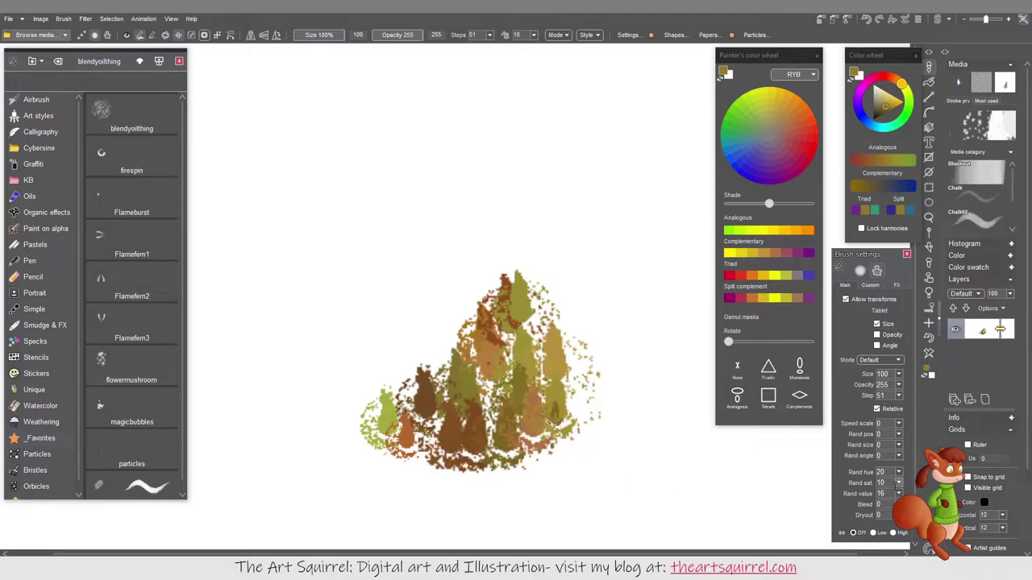
drag(898, 493, 843, 507)
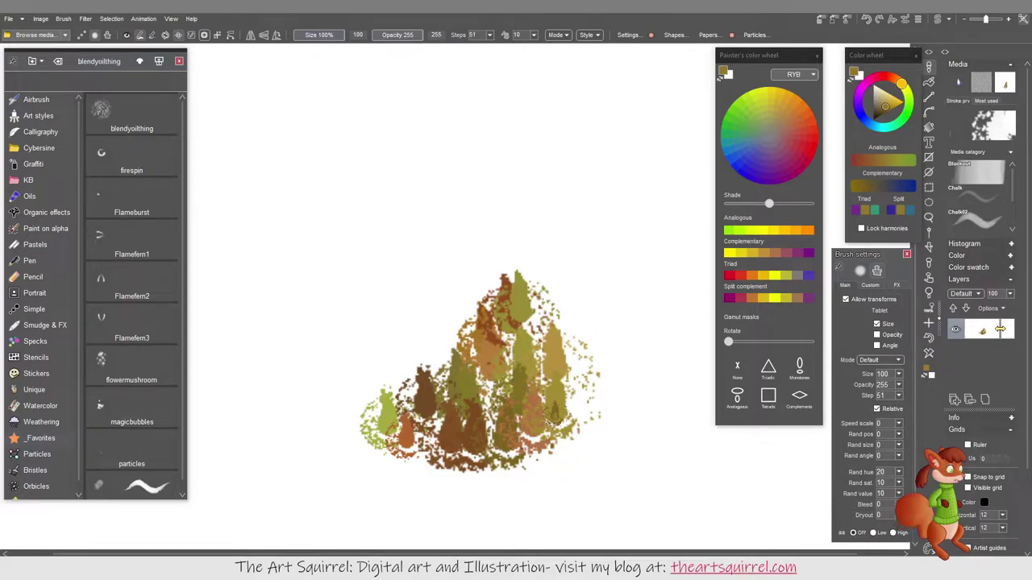
Reduce dryout to its minimum and paint pale and brown tree dabs.
mouse_move(880, 515)
mouse_down()
mouse_move(826, 519)
mouse_move(878, 519)
mouse_up()
mouse_move(622, 422)
mouse_down()
mouse_move(611, 354)
mouse_move(657, 369)
mouse_move(684, 363)
mouse_up()
click(477, 401)
mouse_move(477, 401)
mouse_down()
mouse_move(436, 447)
mouse_move(382, 403)
mouse_up()
drag(376, 355, 375, 330)
Switch the colour to red, raise bleed to 255 and test-paint blended dabs.
click(809, 128)
mouse_move(415, 302)
mouse_down()
mouse_move(421, 330)
mouse_move(472, 302)
mouse_move(499, 340)
mouse_move(432, 427)
mouse_move(379, 459)
mouse_move(483, 411)
mouse_move(410, 487)
mouse_move(508, 460)
mouse_move(589, 338)
mouse_move(637, 370)
mouse_up()
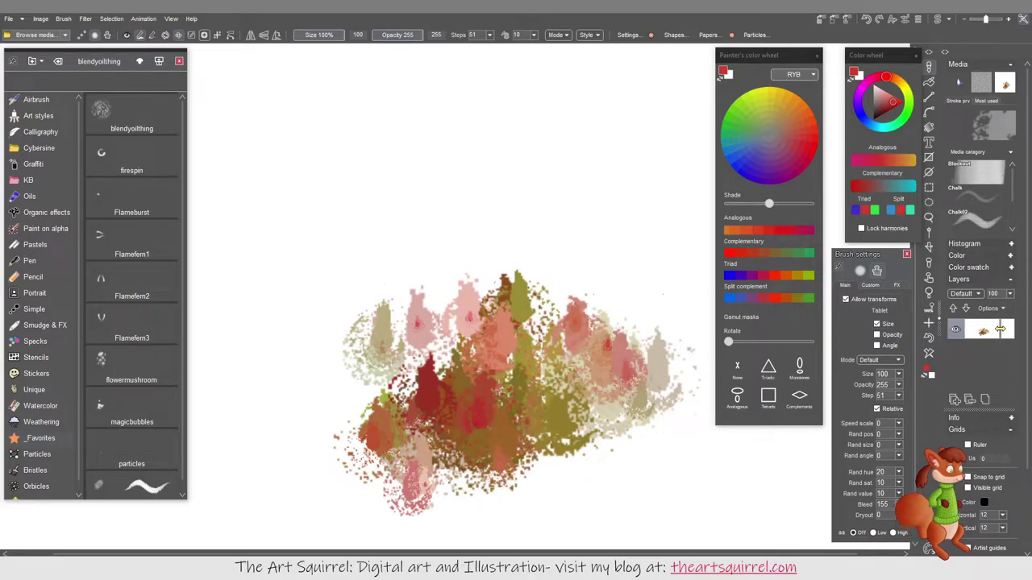
drag(877, 517, 903, 518)
click(589, 316)
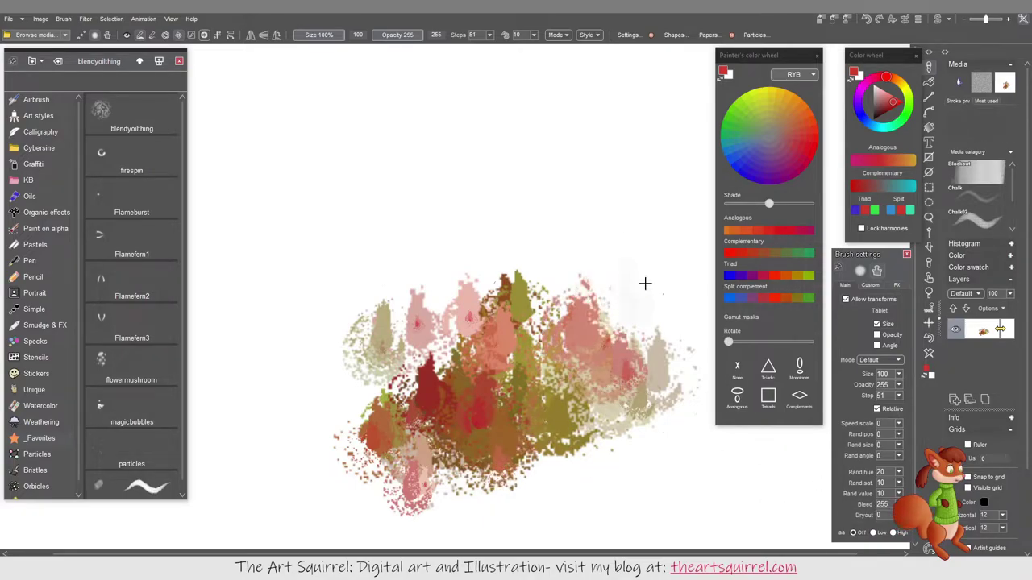
mouse_move(641, 289)
mouse_down()
mouse_move(639, 337)
mouse_move(599, 387)
mouse_move(530, 369)
mouse_move(550, 341)
mouse_move(567, 406)
mouse_move(503, 449)
mouse_move(473, 442)
mouse_move(504, 492)
mouse_move(543, 497)
mouse_move(611, 469)
mouse_move(636, 433)
mouse_move(538, 323)
mouse_up()
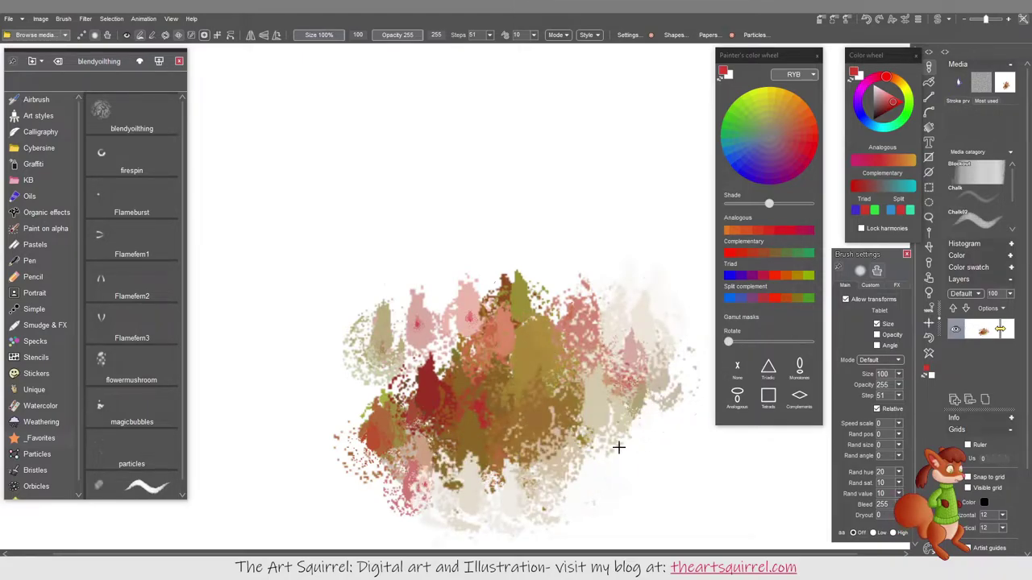
mouse_move(612, 456)
mouse_down()
mouse_move(591, 421)
mouse_move(508, 390)
mouse_move(546, 340)
mouse_move(416, 305)
mouse_move(519, 359)
mouse_up()
Set bleed to 80 and dryout to 24, clear the canvas and paint a pink-red cluster.
drag(896, 517, 859, 520)
mouse_move(591, 368)
mouse_down()
mouse_move(609, 251)
mouse_move(621, 249)
mouse_move(588, 328)
mouse_move(556, 293)
mouse_move(549, 231)
mouse_move(505, 345)
mouse_move(578, 350)
mouse_move(658, 232)
mouse_up()
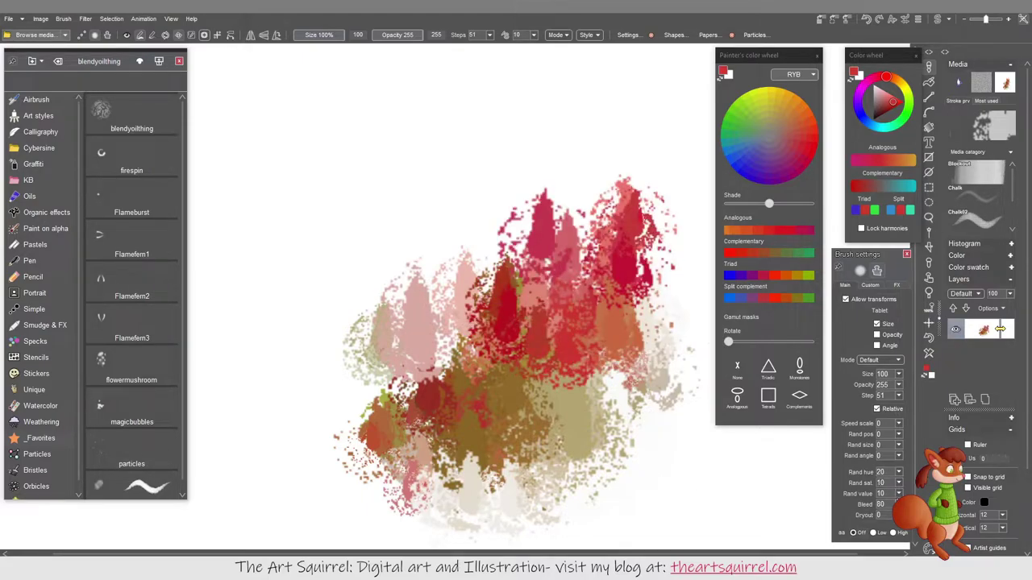
drag(838, 528, 861, 528)
mouse_move(632, 234)
mouse_down()
mouse_move(621, 159)
mouse_move(581, 181)
mouse_move(526, 120)
mouse_move(427, 146)
mouse_move(247, 356)
mouse_move(307, 353)
mouse_move(311, 403)
mouse_move(333, 427)
mouse_move(429, 465)
mouse_move(655, 456)
mouse_move(716, 480)
mouse_move(726, 529)
mouse_move(768, 510)
mouse_move(727, 485)
mouse_move(756, 455)
mouse_move(430, 251)
mouse_move(448, 426)
mouse_up()
click(930, 354)
mouse_move(545, 344)
mouse_down()
mouse_move(446, 324)
mouse_move(355, 390)
mouse_move(319, 436)
mouse_move(354, 481)
mouse_move(418, 489)
mouse_move(608, 463)
mouse_move(677, 472)
mouse_up()
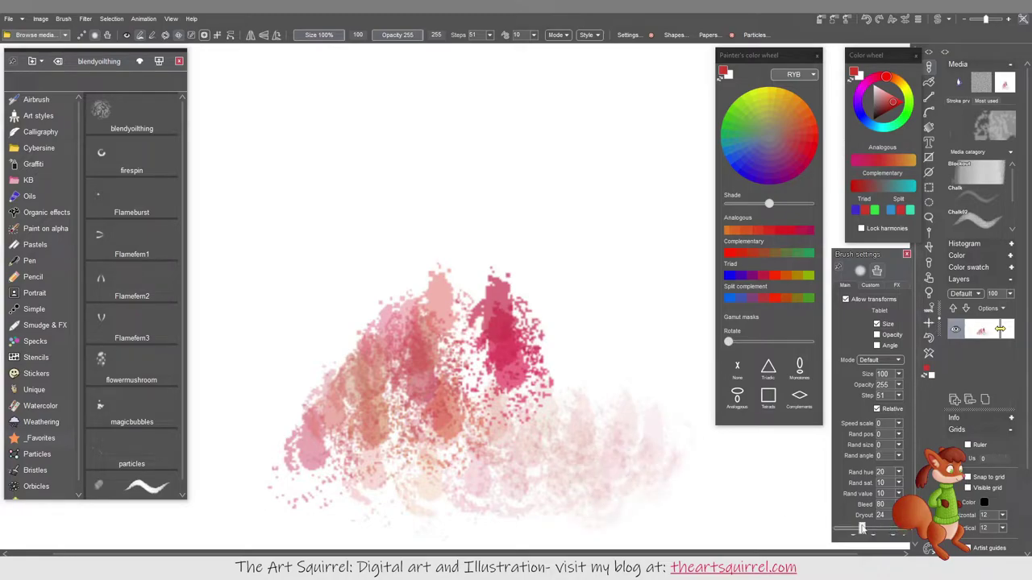
Set Dryout back to 0, add random angle variation, and test-paint red flame strokes.
drag(861, 528, 837, 529)
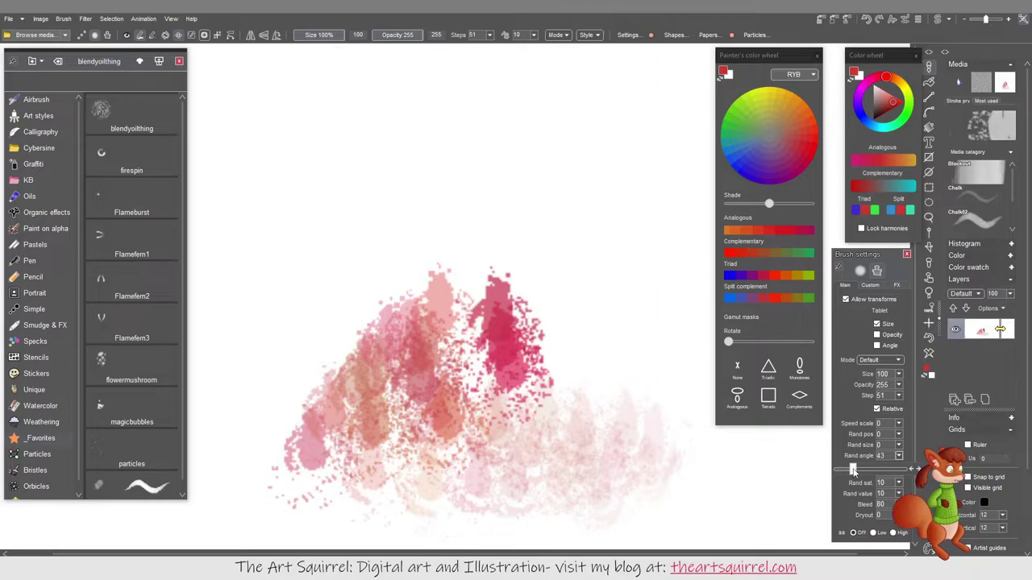
drag(853, 470, 856, 470)
mouse_move(648, 390)
mouse_down()
mouse_move(581, 282)
mouse_move(579, 423)
mouse_move(471, 400)
mouse_up()
click(929, 357)
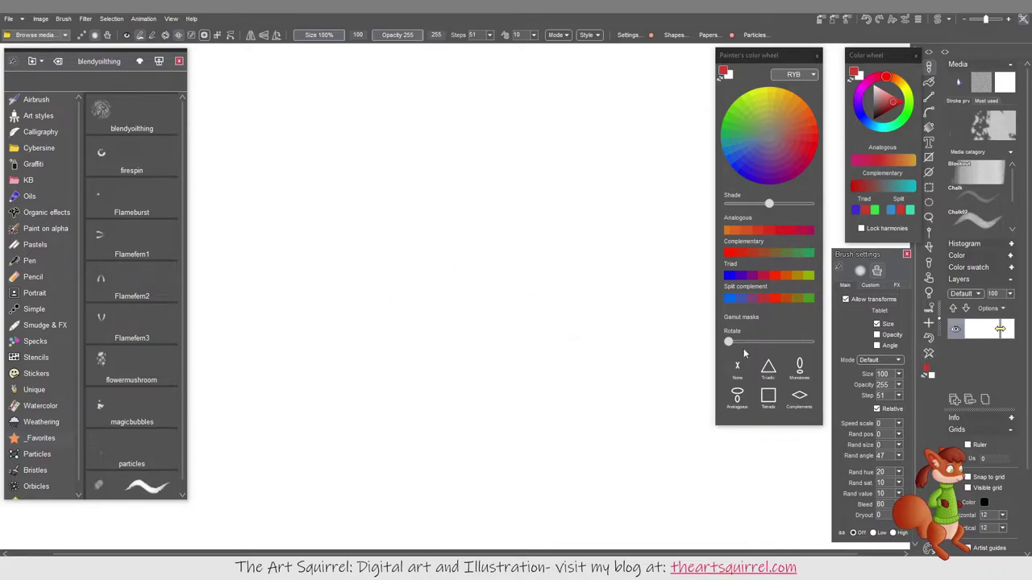
mouse_move(418, 309)
mouse_down()
mouse_move(442, 356)
mouse_move(402, 309)
mouse_move(424, 366)
mouse_move(332, 393)
mouse_move(439, 332)
mouse_move(504, 351)
mouse_move(520, 377)
mouse_move(414, 400)
mouse_move(377, 395)
mouse_move(456, 421)
mouse_move(526, 417)
mouse_move(349, 431)
mouse_move(416, 452)
mouse_move(501, 438)
mouse_move(597, 444)
mouse_up()
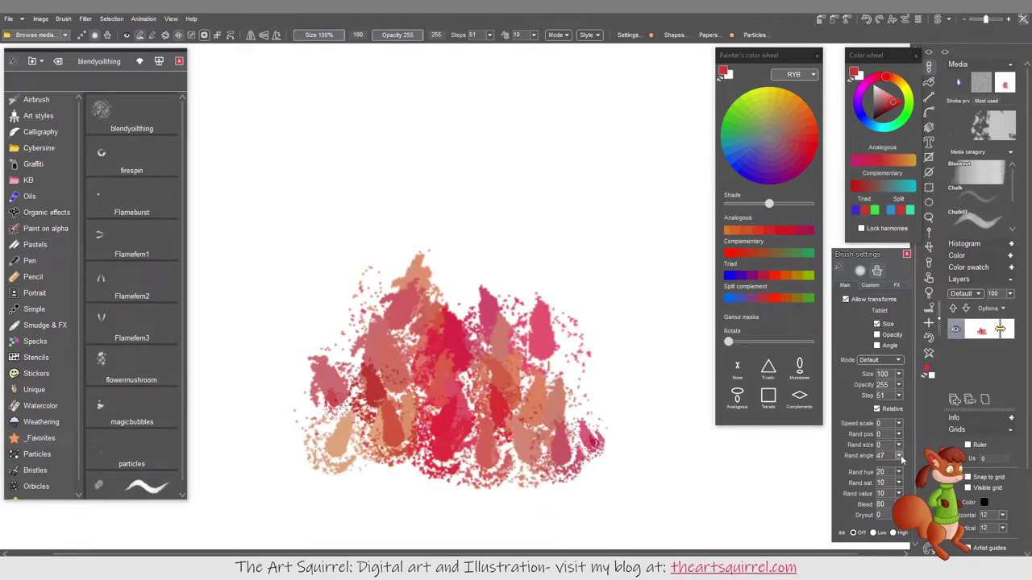
Settle Rand angle at 50 and Rand size at 5, test-paint flame clusters, then clear the canvas.
drag(916, 469, 919, 469)
mouse_move(605, 419)
mouse_down()
mouse_move(637, 395)
mouse_move(682, 402)
mouse_move(571, 433)
mouse_move(629, 457)
mouse_move(711, 458)
mouse_move(630, 482)
mouse_up()
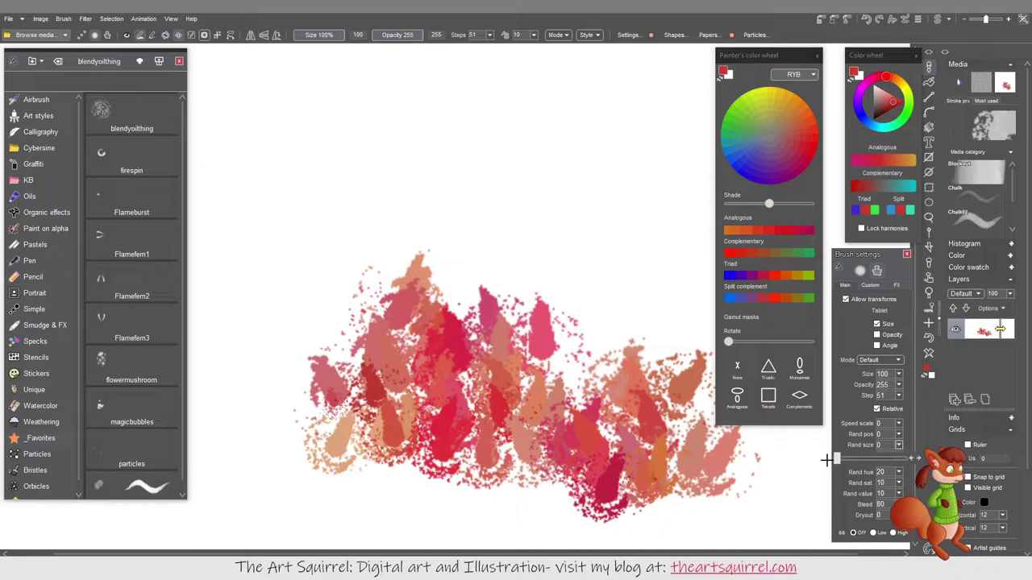
drag(831, 457, 866, 458)
mouse_move(557, 258)
mouse_down()
mouse_move(532, 202)
mouse_move(509, 228)
mouse_move(557, 153)
mouse_move(617, 217)
mouse_move(483, 230)
mouse_move(475, 274)
mouse_move(613, 258)
mouse_up()
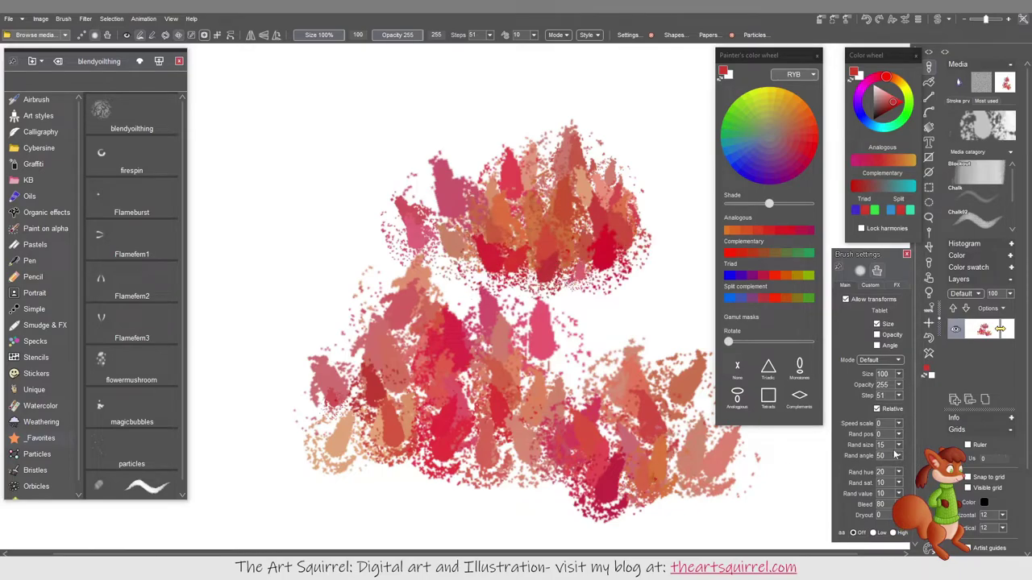
drag(865, 459, 846, 461)
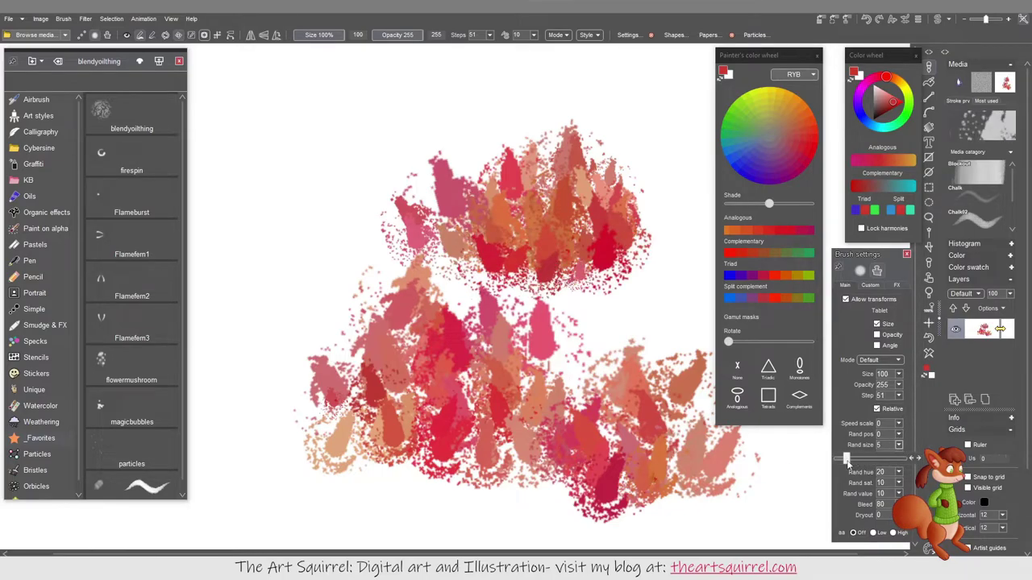
mouse_move(613, 311)
mouse_down()
mouse_move(617, 242)
mouse_move(681, 278)
mouse_up()
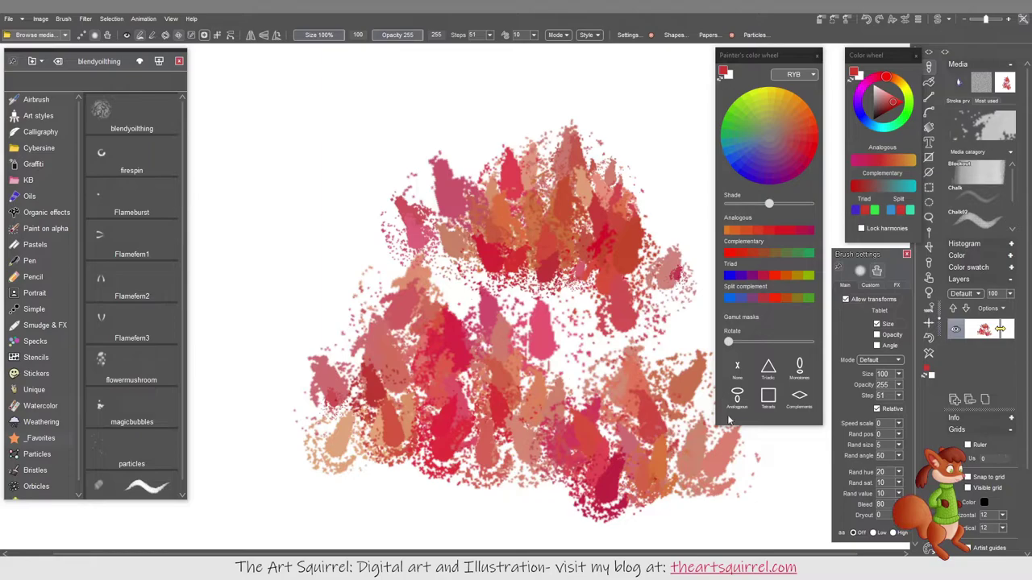
click(929, 352)
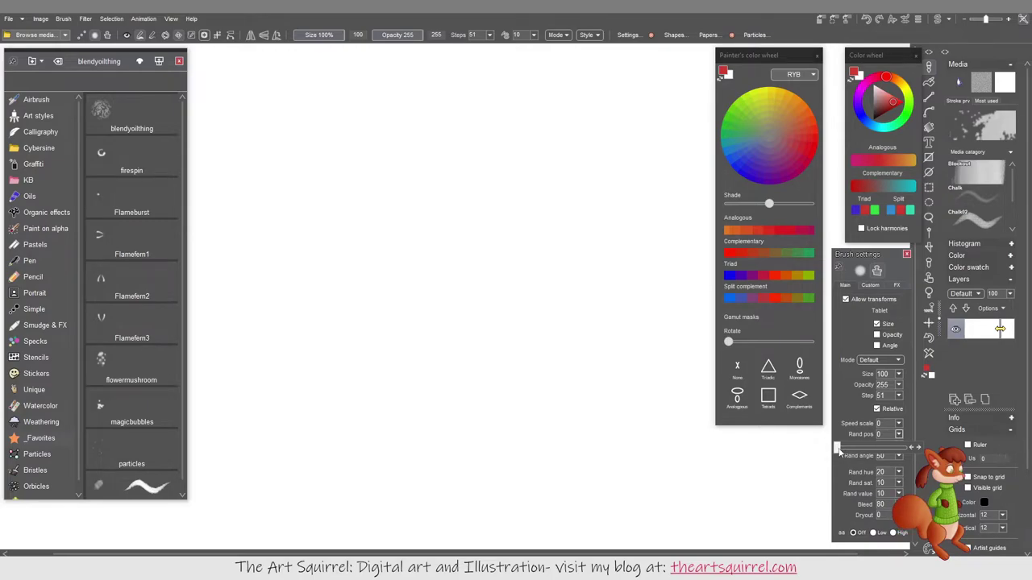
Raise Rand pos from 19 to 95, test scattered stamps, then clear and paint a fresh band.
drag(838, 450, 852, 449)
click(435, 337)
mouse_move(435, 337)
mouse_down()
mouse_move(483, 274)
mouse_move(556, 323)
mouse_move(532, 395)
mouse_move(411, 423)
mouse_up()
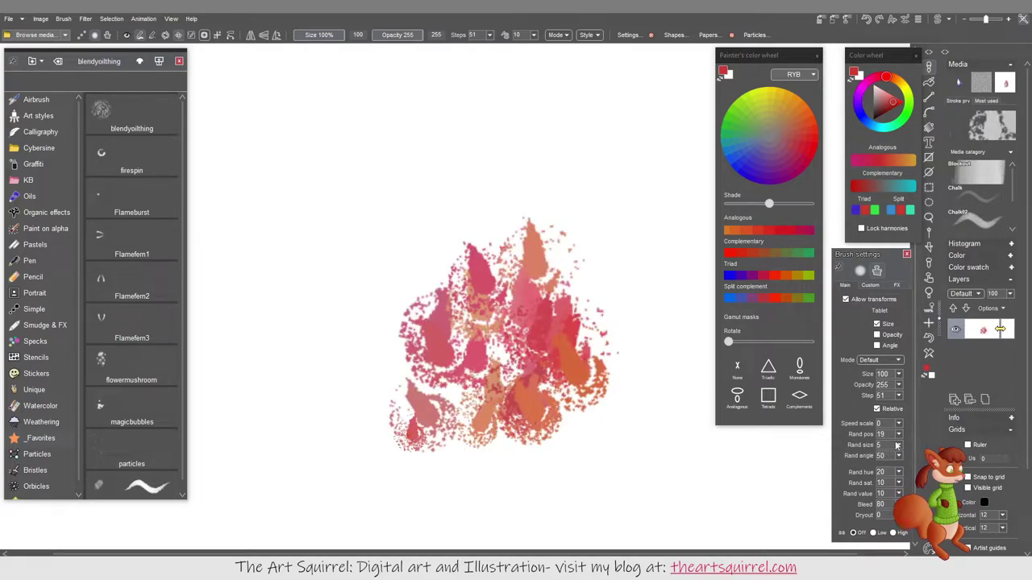
drag(850, 448, 902, 448)
mouse_move(596, 388)
mouse_down()
mouse_move(564, 428)
mouse_move(662, 387)
mouse_move(647, 476)
mouse_move(564, 508)
mouse_up()
mouse_move(307, 306)
mouse_down()
mouse_move(330, 210)
mouse_move(481, 159)
mouse_move(355, 269)
mouse_move(633, 184)
mouse_move(657, 242)
mouse_up()
mouse_move(341, 317)
mouse_down()
mouse_move(285, 311)
mouse_move(339, 337)
mouse_move(252, 377)
mouse_move(283, 443)
mouse_move(370, 408)
mouse_move(379, 363)
mouse_move(322, 415)
mouse_up()
key(Delete)
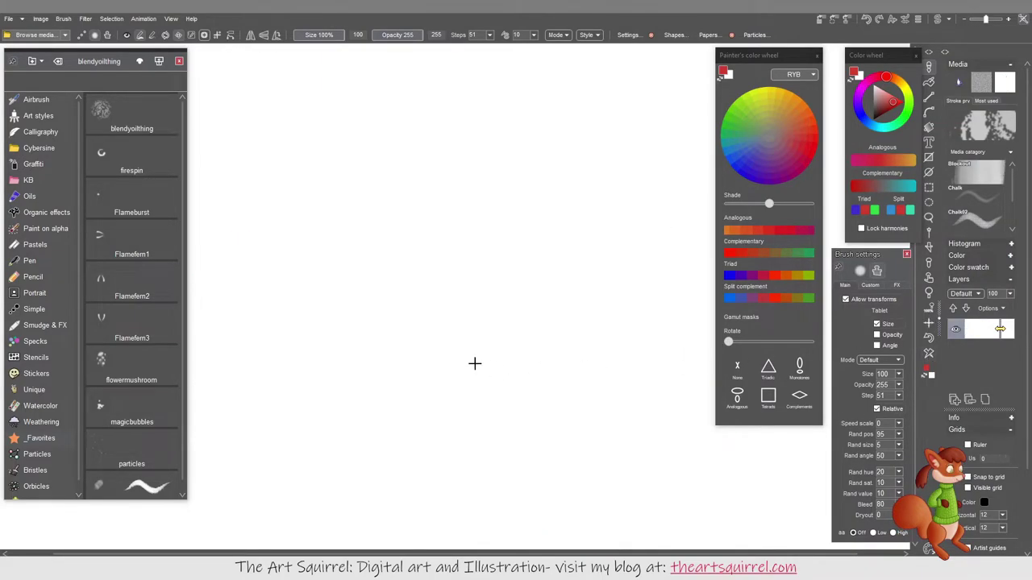
mouse_move(463, 360)
mouse_down()
mouse_move(398, 403)
mouse_move(545, 365)
mouse_move(560, 400)
mouse_move(531, 309)
mouse_move(515, 356)
mouse_move(575, 384)
mouse_move(588, 442)
mouse_move(685, 415)
mouse_move(690, 428)
mouse_move(488, 492)
mouse_move(570, 476)
mouse_up()
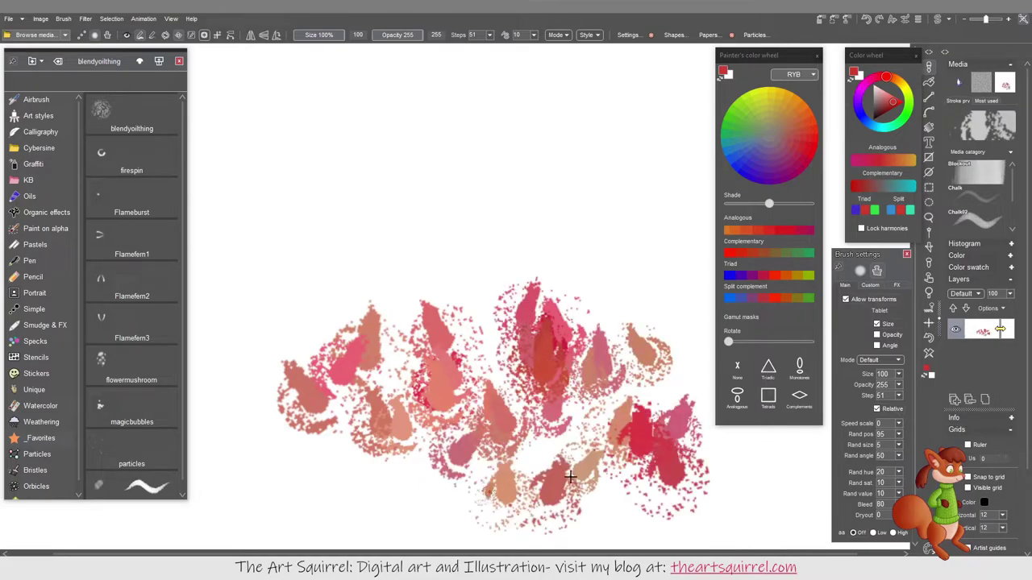
Lower random position scatter to about half and raise Speed scale to 19.
click(899, 435)
mouse_move(899, 449)
mouse_down()
mouse_move(866, 453)
mouse_move(900, 438)
mouse_up()
click(899, 424)
drag(669, 238, 326, 242)
Test-paint several sweeping arcs and bands of leaf-shaped dabs across the canvas.
drag(277, 302, 254, 355)
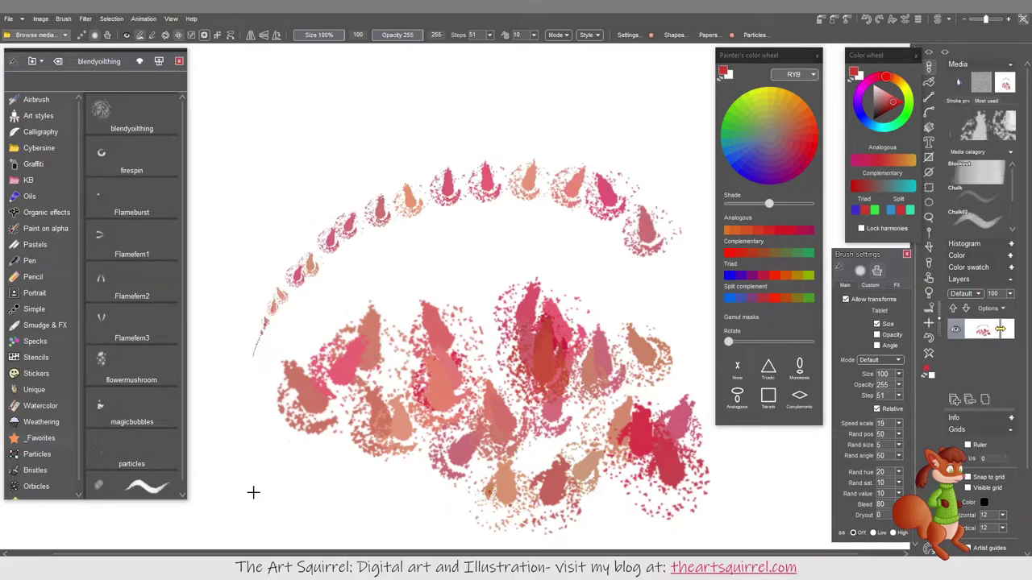
drag(251, 490, 427, 91)
drag(260, 521, 587, 124)
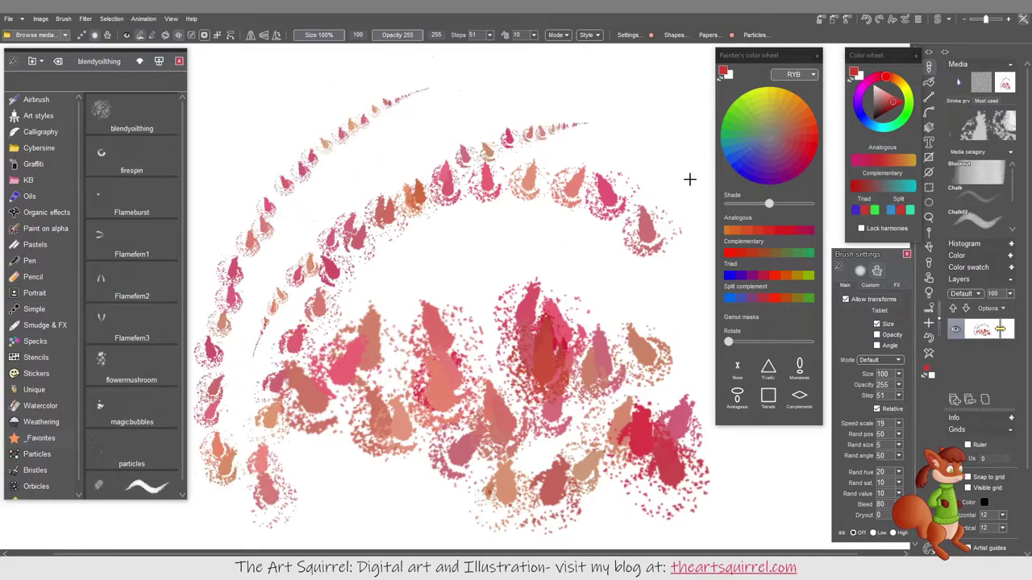
drag(292, 510, 625, 144)
mouse_move(591, 212)
mouse_down()
mouse_move(495, 339)
mouse_move(422, 479)
mouse_move(520, 500)
mouse_move(633, 492)
mouse_up()
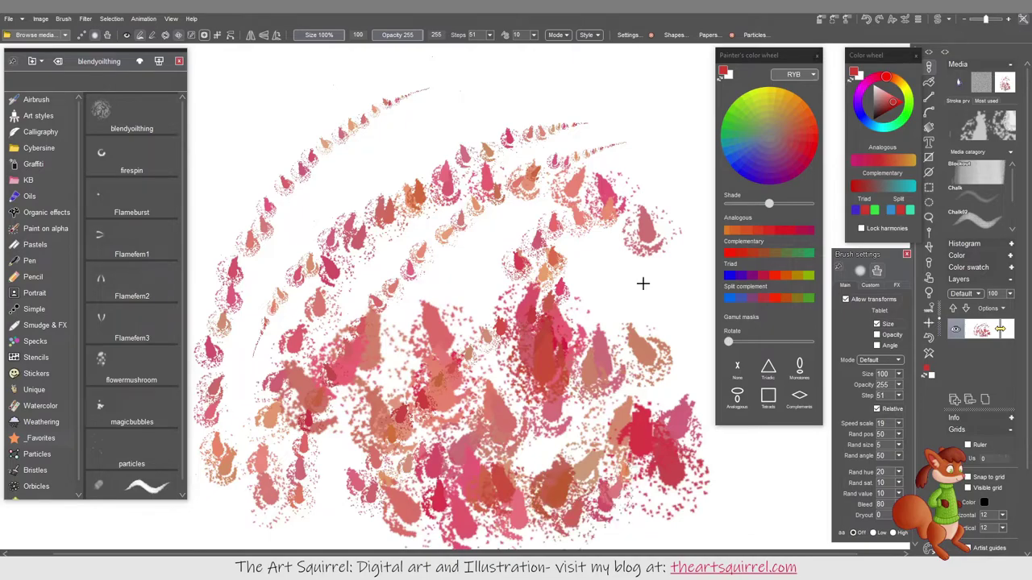
mouse_move(640, 283)
mouse_down()
mouse_move(506, 270)
mouse_move(289, 309)
mouse_move(249, 324)
mouse_move(218, 356)
mouse_move(225, 394)
mouse_up()
mouse_move(242, 264)
mouse_down()
mouse_move(219, 305)
mouse_move(689, 144)
mouse_up()
mouse_move(238, 252)
mouse_down()
mouse_move(251, 205)
mouse_move(709, 113)
mouse_up()
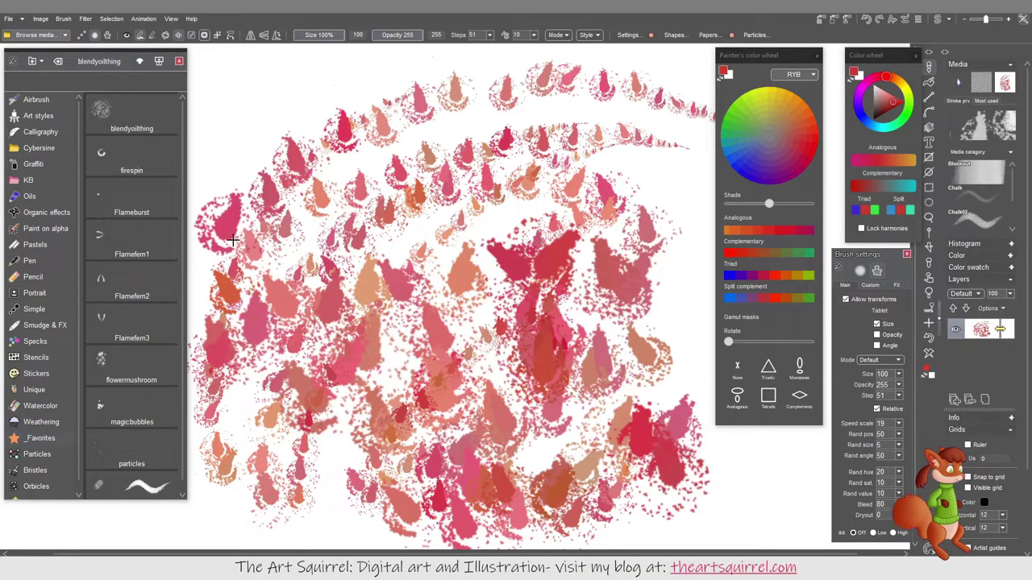
drag(229, 369, 600, 77)
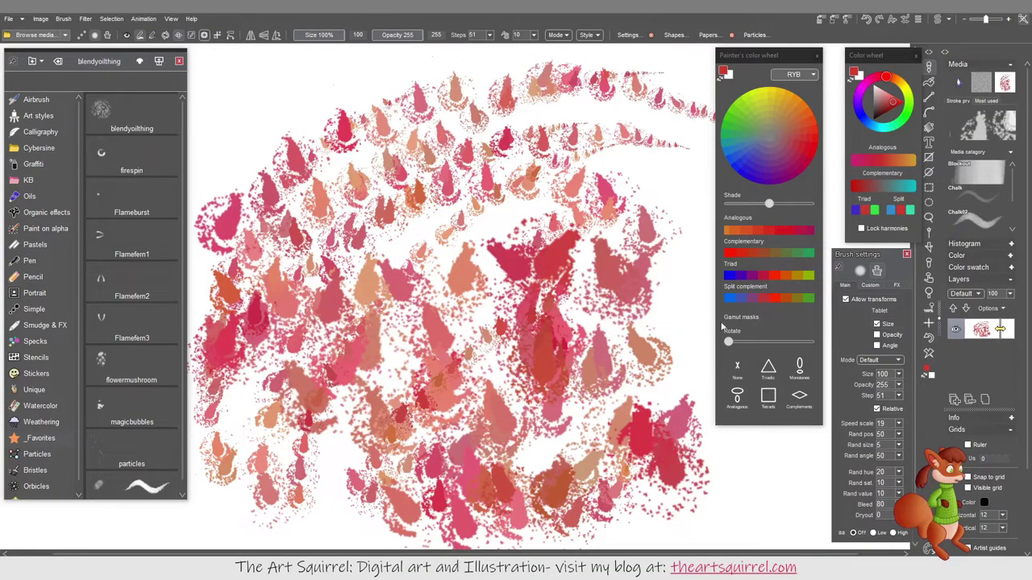
Clear the canvas and set the brush's Speed scale to 0.
click(930, 355)
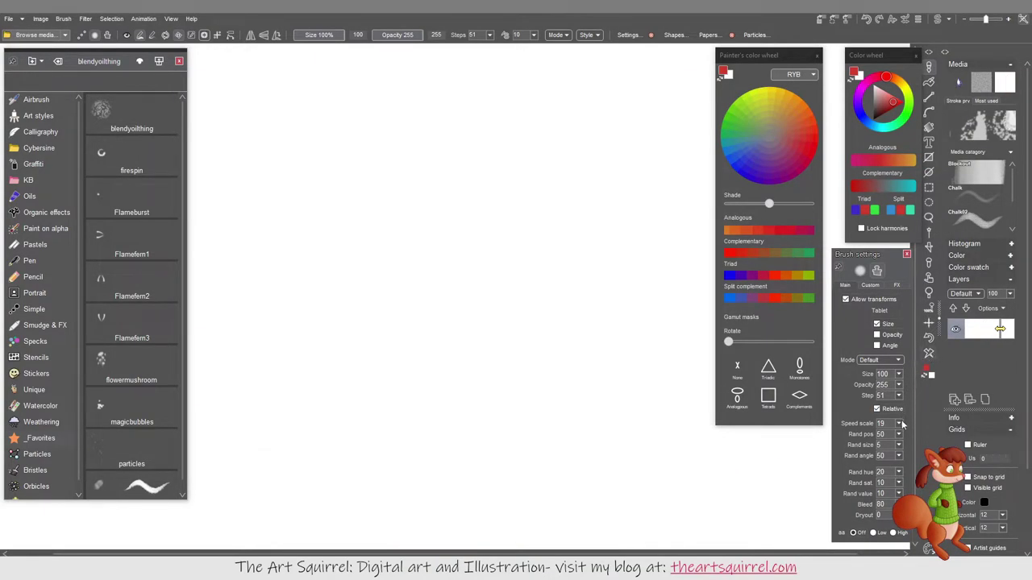
mouse_move(899, 423)
mouse_down()
mouse_move(894, 440)
mouse_move(860, 442)
mouse_up()
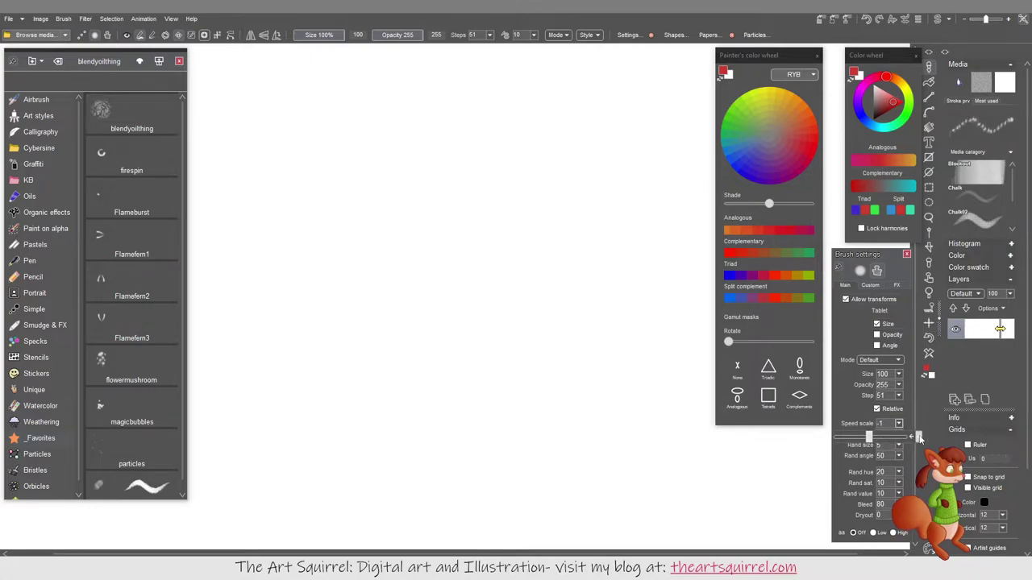
click(919, 438)
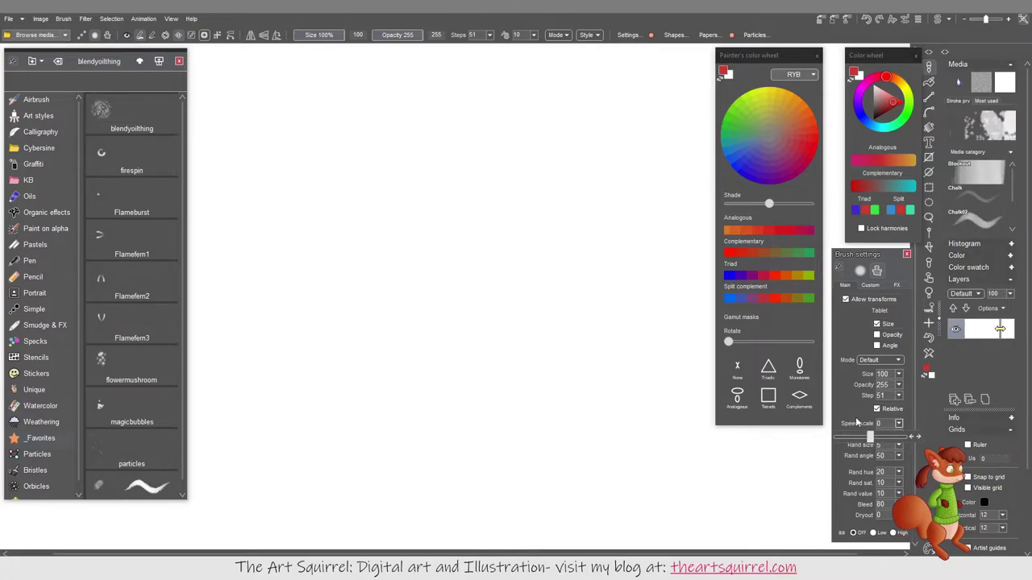
Lower the brush Step from 51 down to 40.
click(899, 397)
click(914, 409)
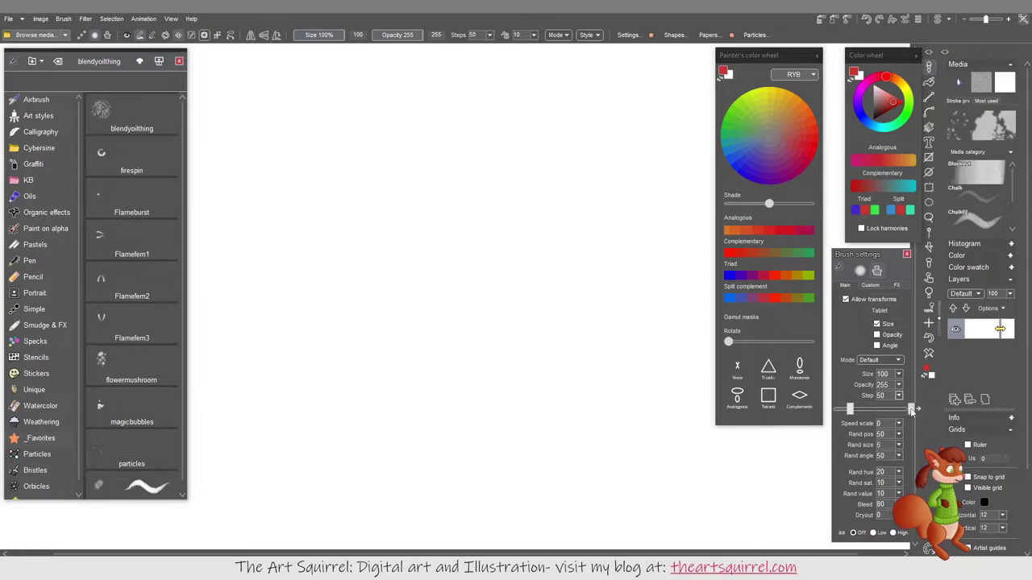
click(914, 409)
click(914, 409)
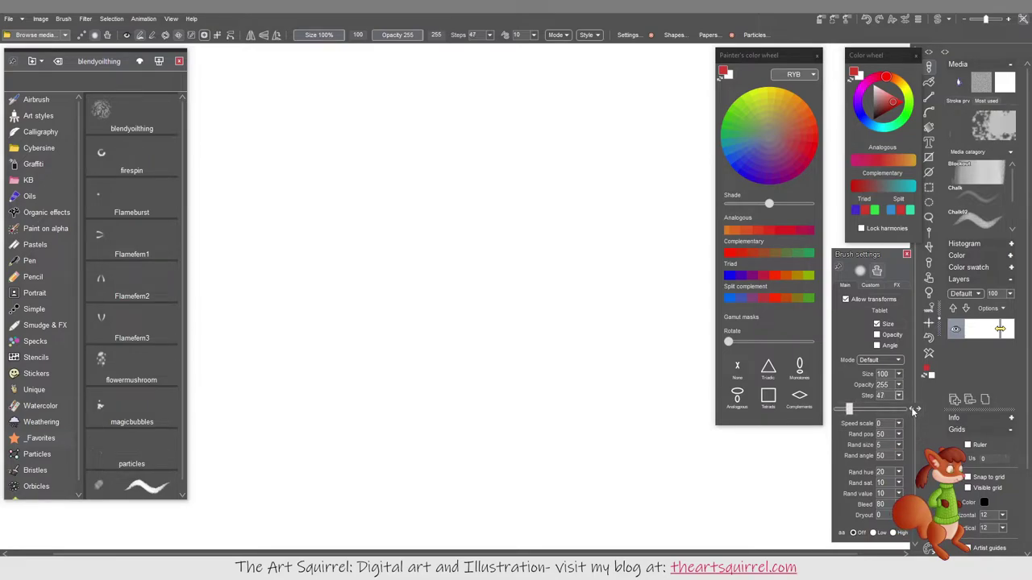
click(914, 410)
click(913, 409)
click(914, 410)
click(913, 409)
click(913, 410)
click(914, 409)
click(913, 409)
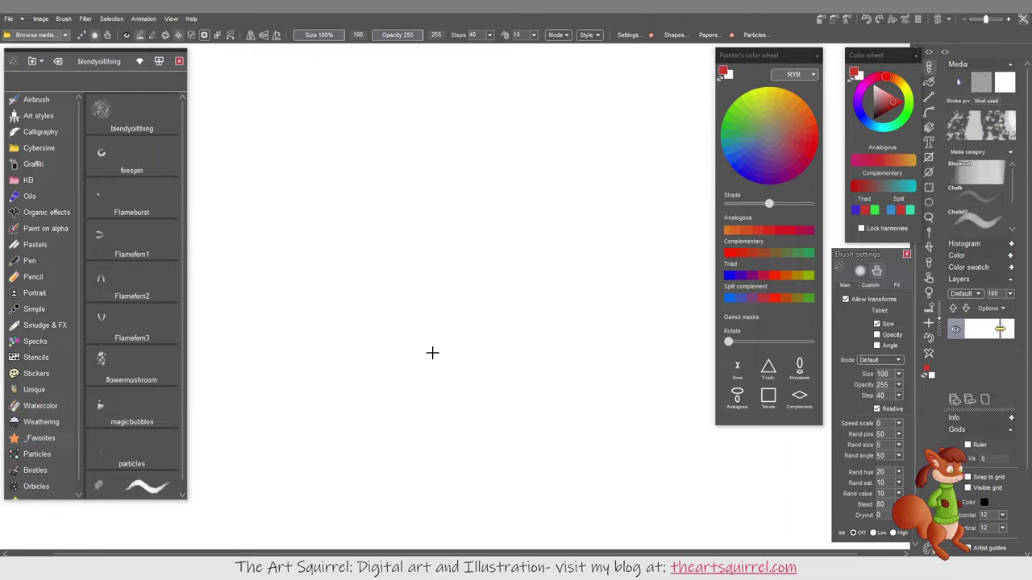
Test-paint pink, orange and reddish flame dabs, then choose yellow as the paint colour.
mouse_move(428, 355)
mouse_down()
mouse_move(336, 433)
mouse_move(521, 421)
mouse_move(339, 323)
mouse_move(500, 242)
mouse_move(330, 419)
mouse_move(597, 306)
mouse_move(603, 426)
mouse_move(513, 492)
mouse_move(666, 460)
mouse_move(417, 487)
mouse_move(472, 512)
mouse_move(524, 508)
mouse_up()
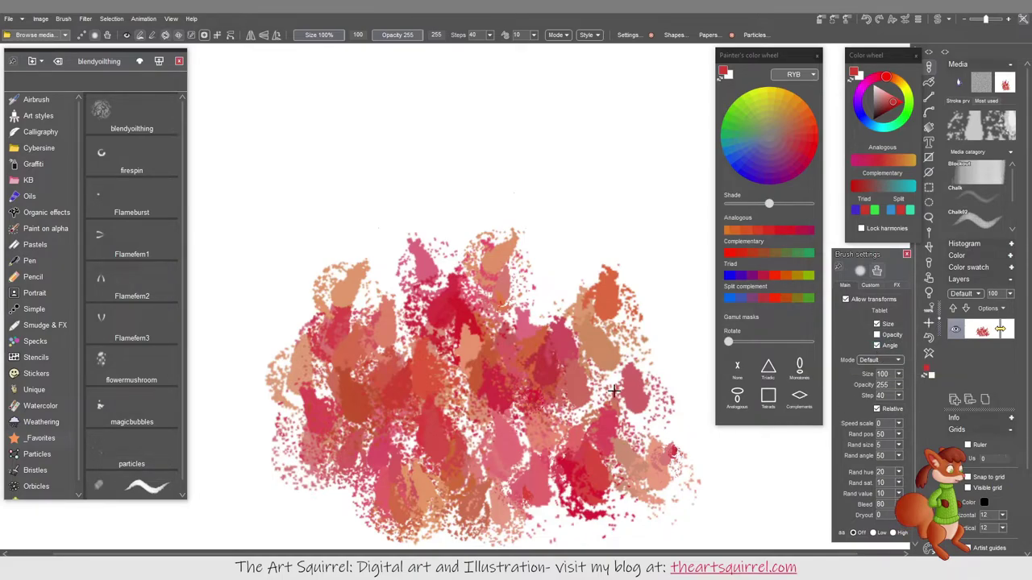
mouse_move(405, 168)
mouse_down()
mouse_move(475, 114)
mouse_move(500, 144)
mouse_move(503, 176)
mouse_move(542, 182)
mouse_move(554, 199)
mouse_move(603, 175)
mouse_move(610, 154)
mouse_move(594, 152)
mouse_move(607, 169)
mouse_move(654, 182)
mouse_move(654, 172)
mouse_move(647, 263)
mouse_move(603, 246)
mouse_move(645, 209)
mouse_up()
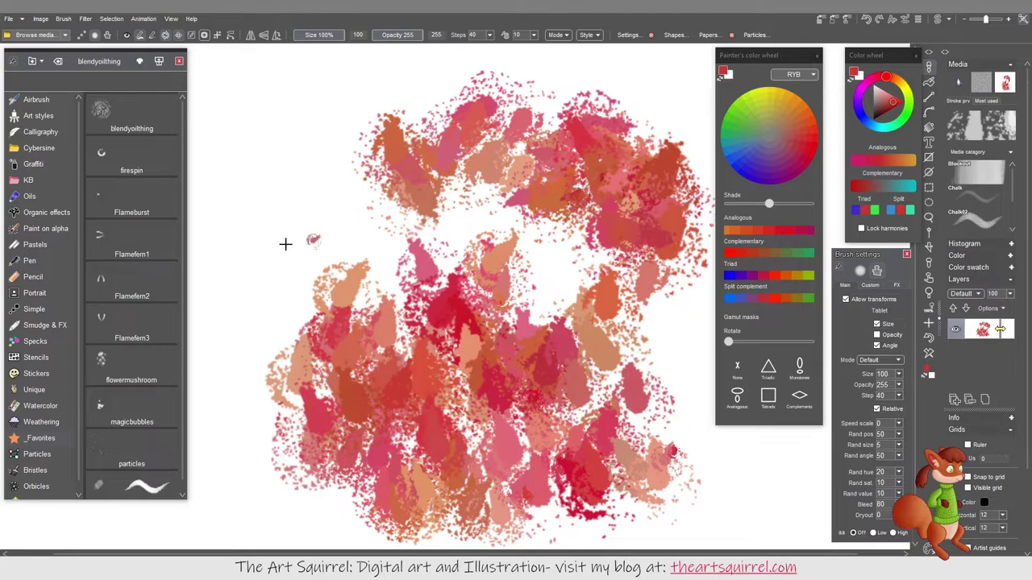
mouse_move(281, 242)
mouse_down()
mouse_move(249, 242)
mouse_move(304, 225)
mouse_up()
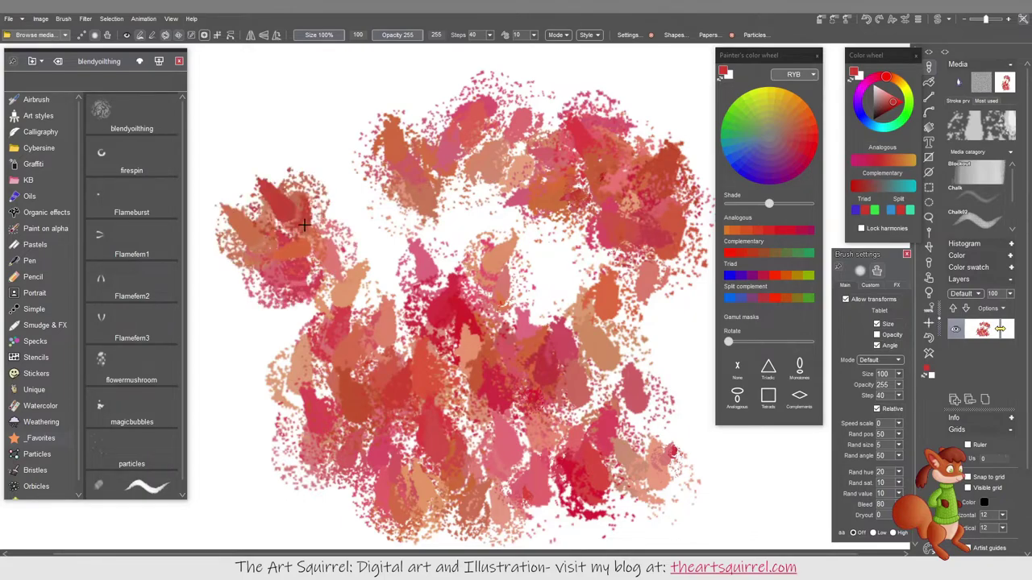
click(782, 98)
Clear the canvas, paint a large yellow swirl, and switch the colour to red.
click(929, 353)
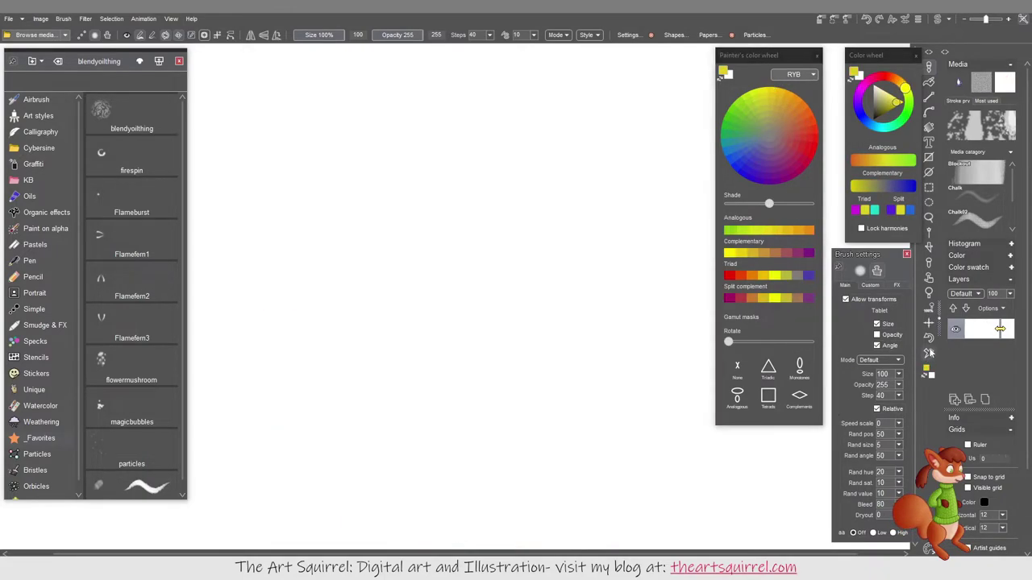
mouse_move(391, 229)
mouse_down()
mouse_move(376, 380)
mouse_move(468, 362)
mouse_move(417, 316)
mouse_move(533, 347)
mouse_move(521, 412)
mouse_move(574, 406)
mouse_move(592, 299)
mouse_move(617, 346)
mouse_move(606, 247)
mouse_move(573, 260)
mouse_move(662, 299)
mouse_move(466, 479)
mouse_move(526, 479)
mouse_move(433, 487)
mouse_move(613, 285)
mouse_move(638, 288)
mouse_move(586, 137)
mouse_move(604, 196)
mouse_move(546, 121)
mouse_move(569, 266)
mouse_move(557, 339)
mouse_move(422, 449)
mouse_move(516, 362)
mouse_move(596, 353)
mouse_move(611, 292)
mouse_move(552, 407)
mouse_move(380, 476)
mouse_move(544, 395)
mouse_move(338, 452)
mouse_move(517, 233)
mouse_move(560, 258)
mouse_move(535, 264)
mouse_move(560, 210)
mouse_up()
click(803, 137)
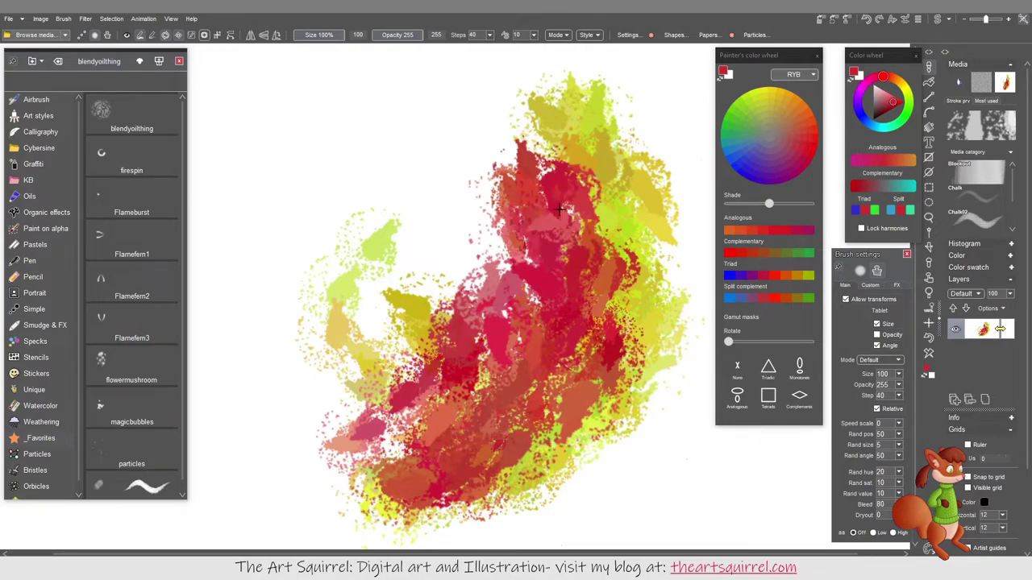
Paint purple strokes spreading over the swirl's left side, lower centre and top.
click(768, 161)
mouse_move(451, 452)
mouse_down()
mouse_move(553, 346)
mouse_move(613, 233)
mouse_move(460, 547)
mouse_up()
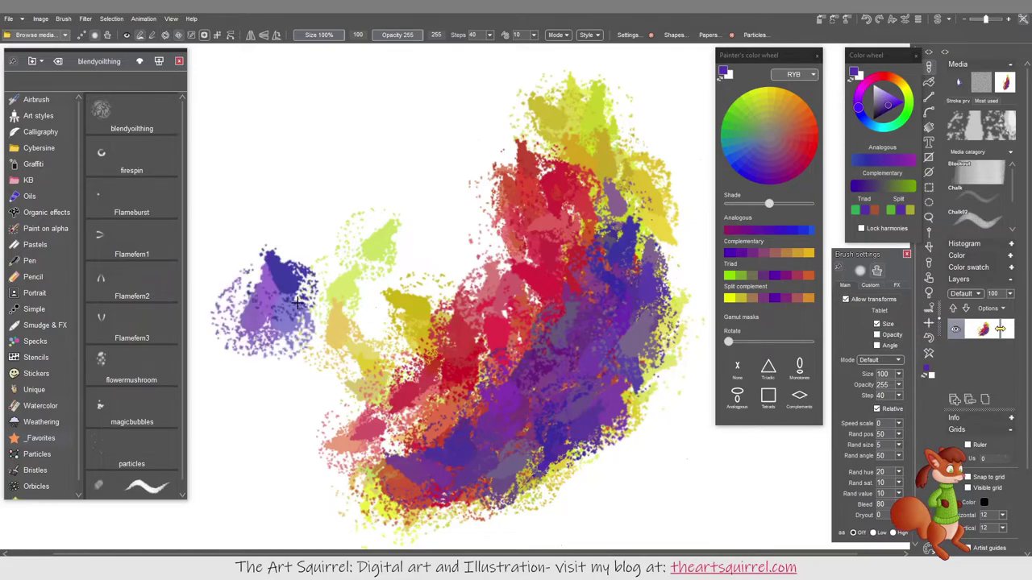
mouse_move(300, 294)
mouse_down()
mouse_move(325, 315)
mouse_move(362, 309)
mouse_up()
mouse_move(277, 364)
mouse_down()
mouse_move(236, 375)
mouse_move(198, 335)
mouse_up()
drag(258, 416, 314, 323)
drag(291, 375, 218, 476)
mouse_move(202, 367)
mouse_down()
mouse_move(287, 418)
mouse_move(379, 354)
mouse_move(375, 330)
mouse_move(419, 298)
mouse_move(402, 278)
mouse_move(407, 271)
mouse_move(359, 242)
mouse_move(403, 234)
mouse_move(422, 276)
mouse_move(456, 217)
mouse_up()
drag(405, 179, 420, 153)
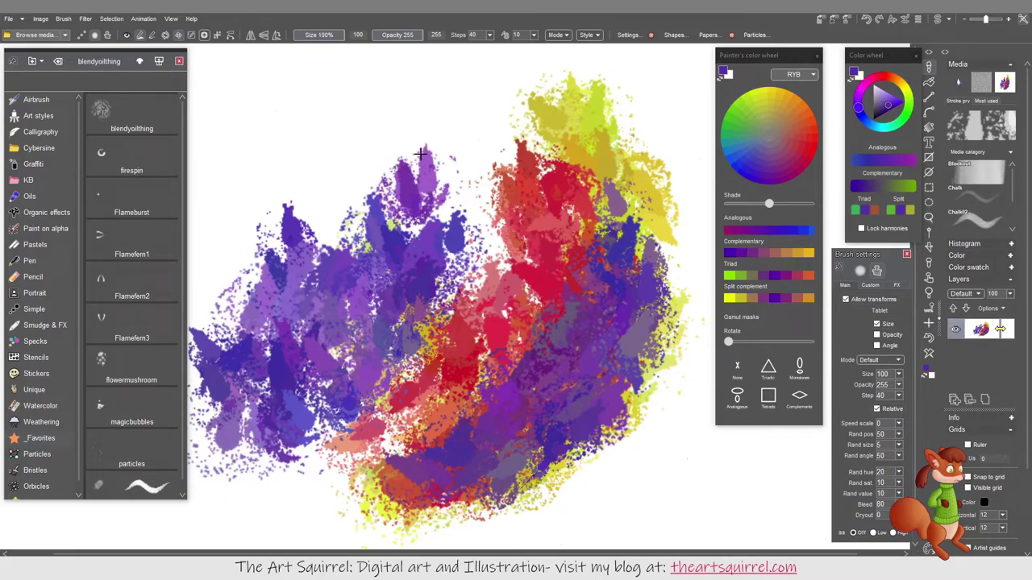
click(205, 35)
Rotate all 61 brush frames by 90 degrees with the Transform filter in the timeline editor.
click(63, 17)
click(158, 309)
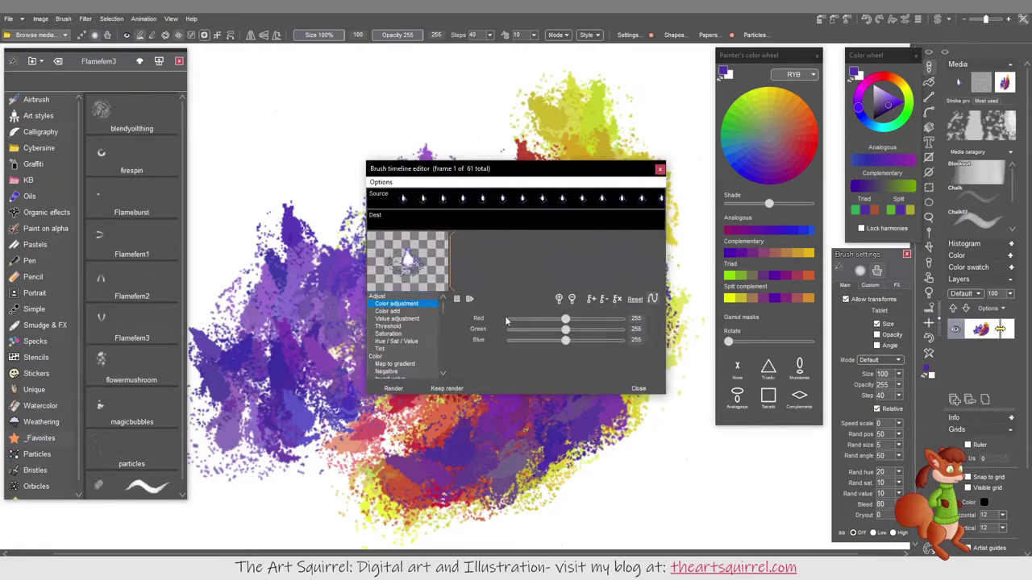
drag(442, 307, 442, 355)
click(388, 350)
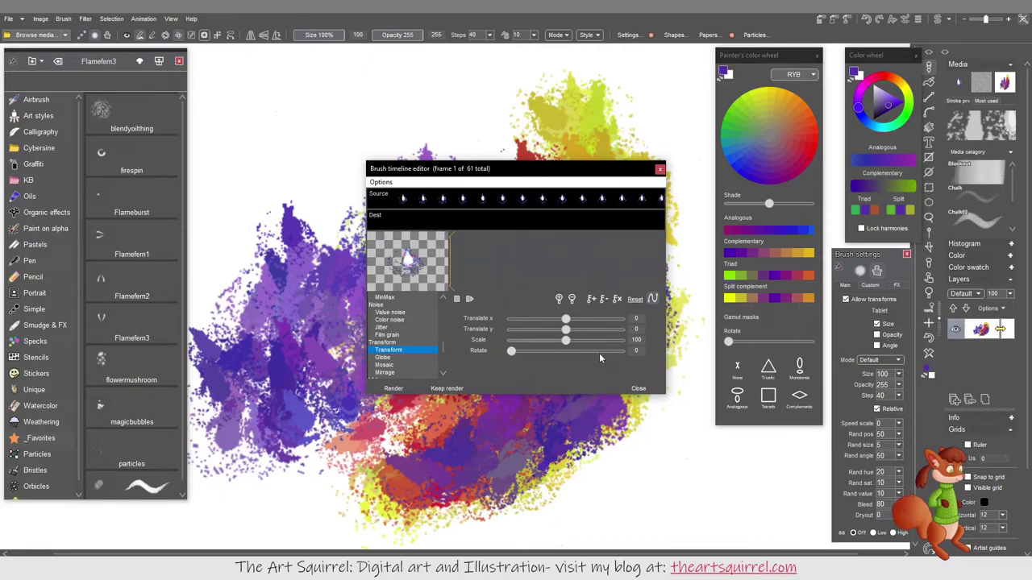
drag(511, 352, 543, 358)
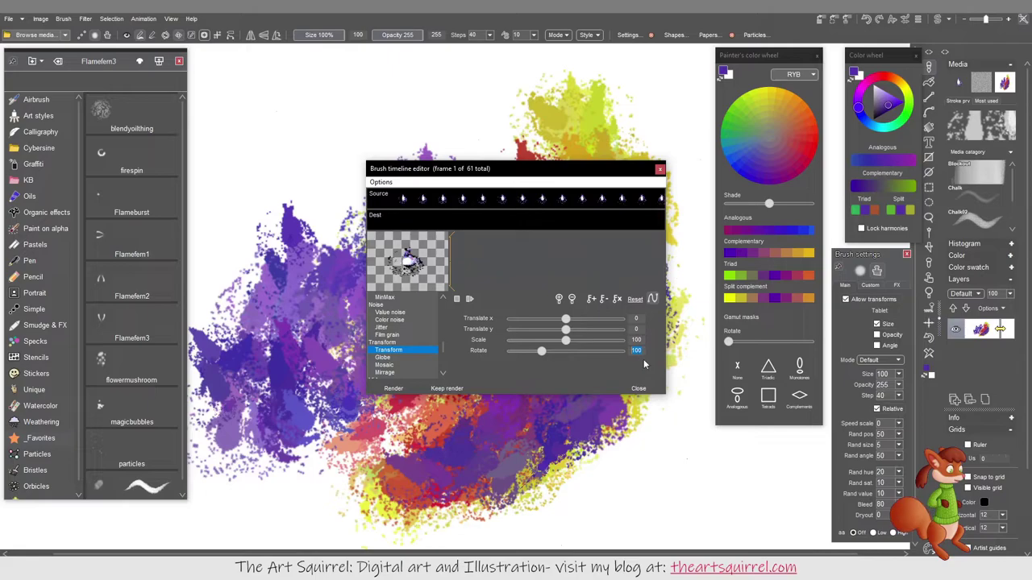
text(90)
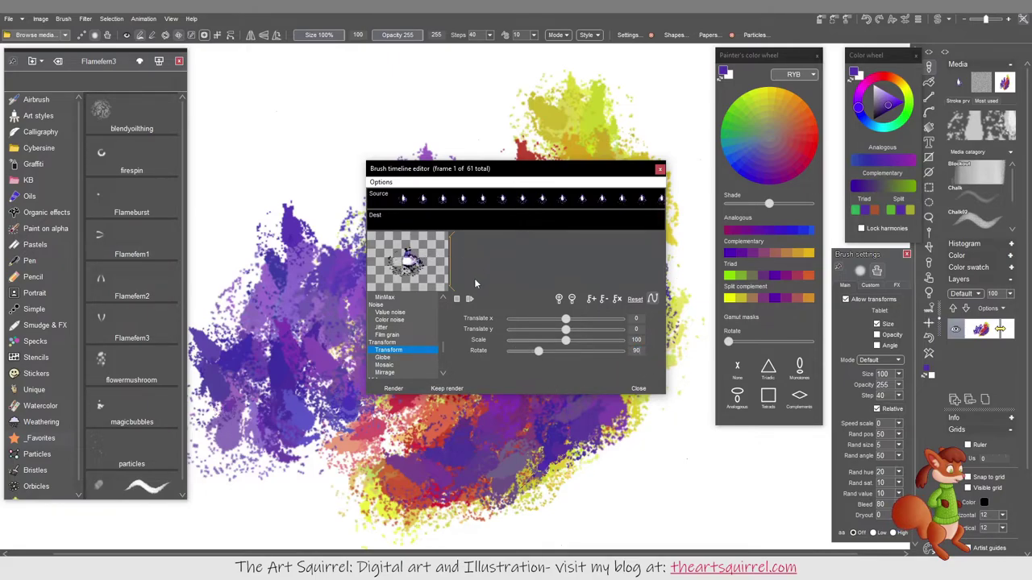
mouse_move(455, 277)
mouse_down()
mouse_move(558, 266)
mouse_move(442, 284)
mouse_up()
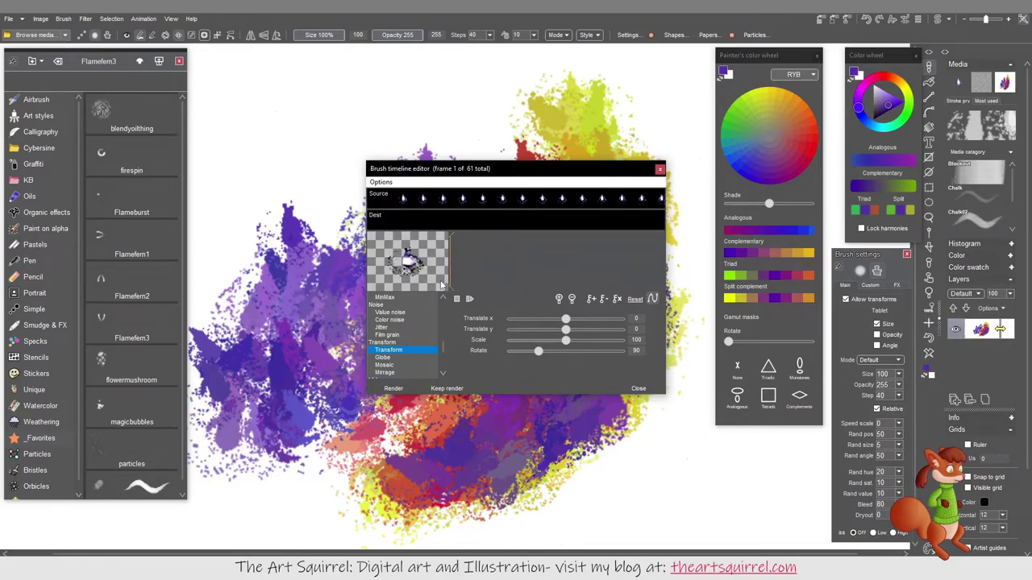
click(394, 388)
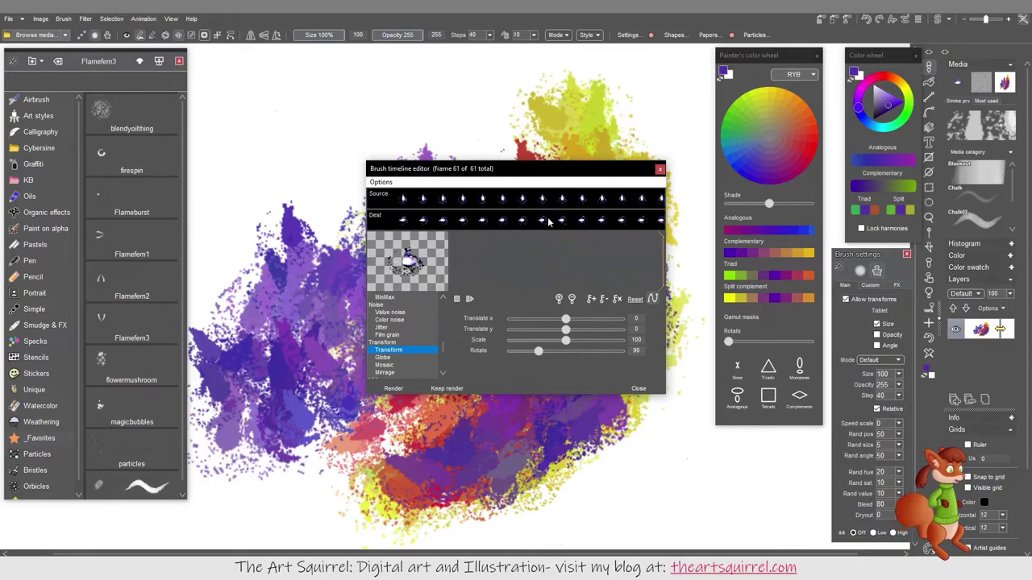
Use the rotated frames as the brush, close the editor, and paint purple strokes at the bottom.
click(381, 181)
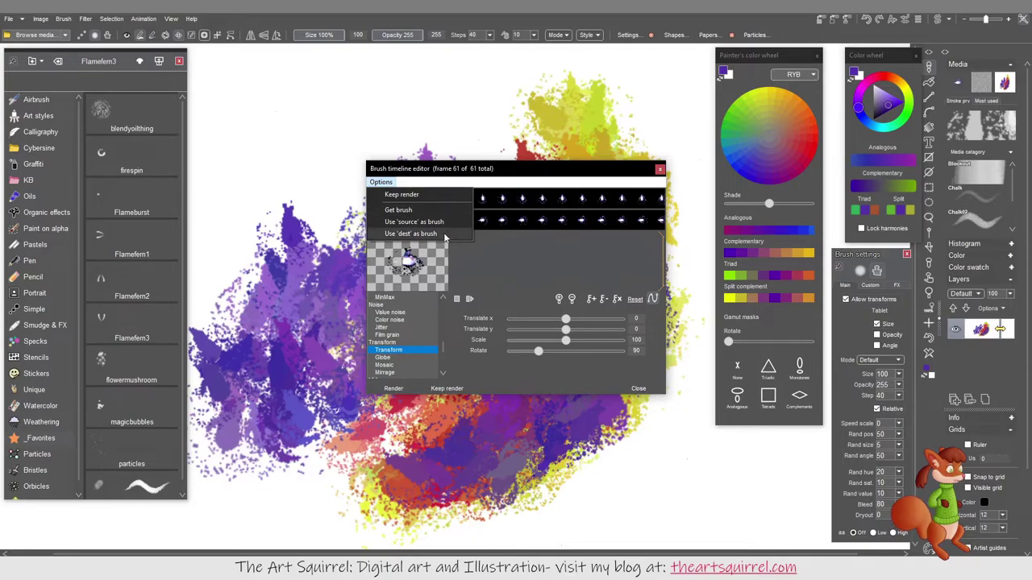
click(444, 234)
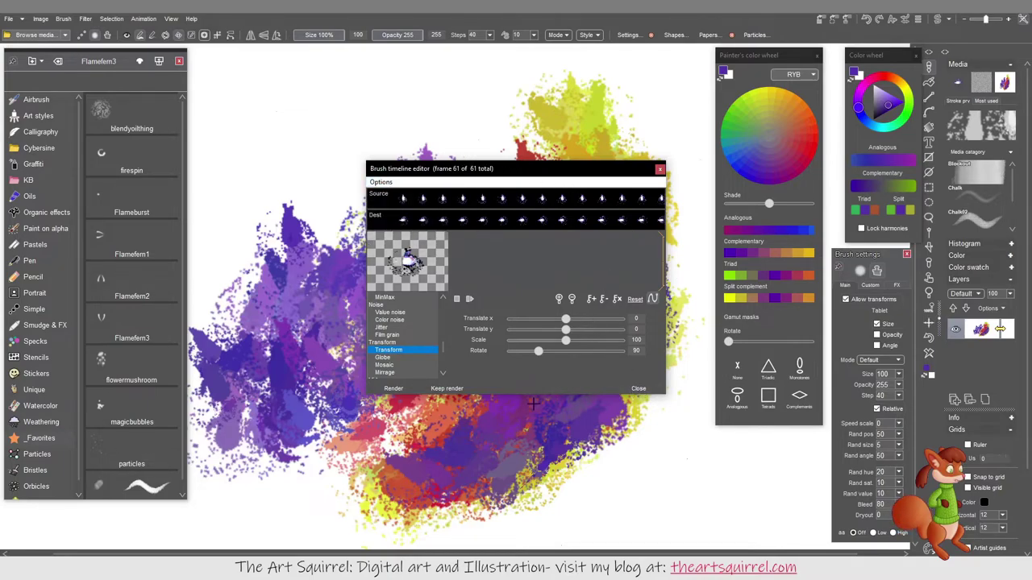
click(638, 388)
mouse_move(603, 400)
mouse_down()
mouse_move(606, 424)
mouse_move(638, 441)
mouse_move(652, 475)
mouse_move(673, 454)
mouse_move(683, 465)
mouse_move(538, 527)
mouse_move(492, 524)
mouse_up()
mouse_move(439, 266)
mouse_down()
mouse_move(431, 187)
mouse_move(496, 294)
mouse_move(403, 395)
mouse_move(460, 391)
mouse_up()
click(63, 19)
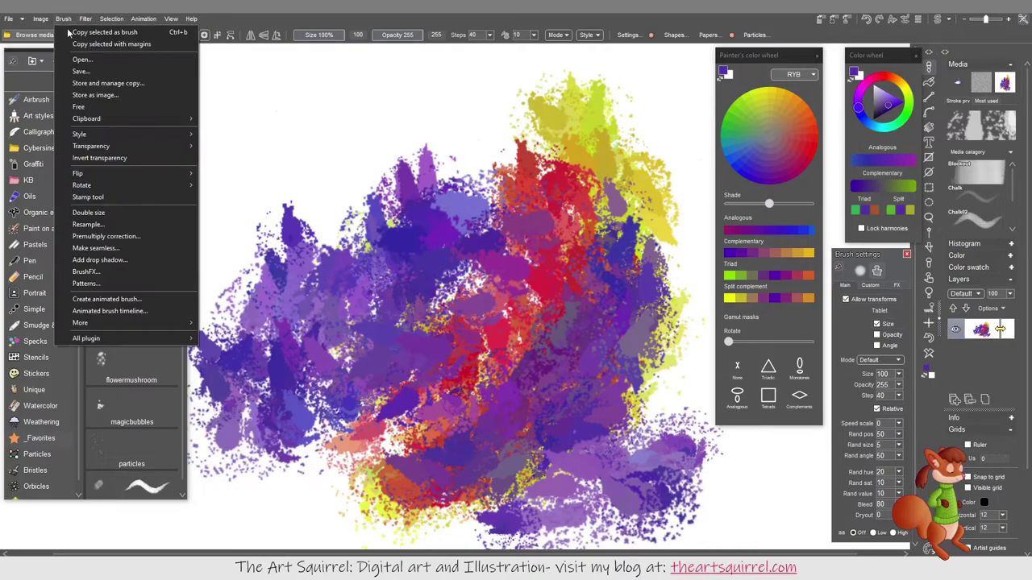
click(135, 312)
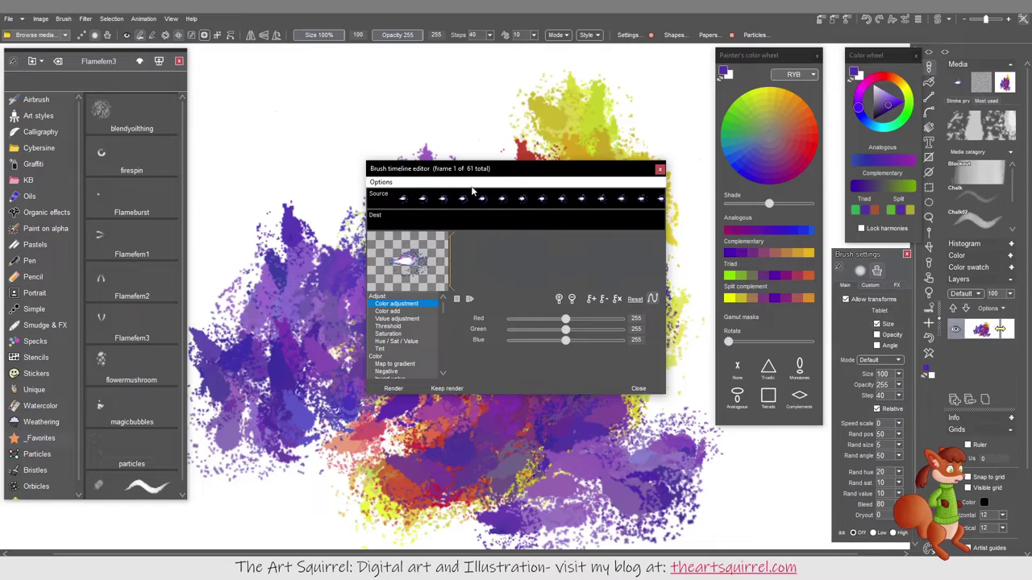
drag(545, 168, 510, 177)
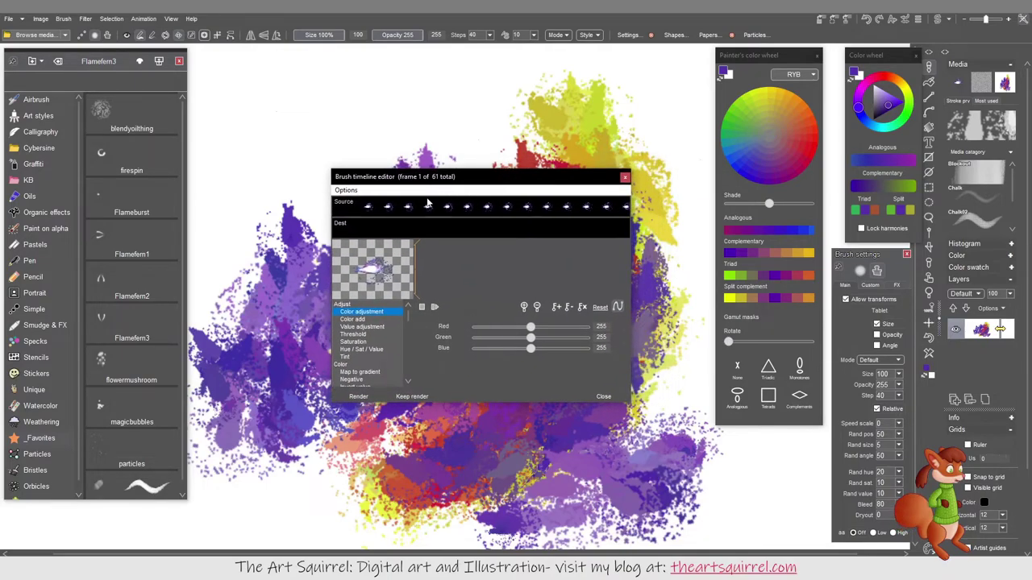
click(352, 191)
click(386, 181)
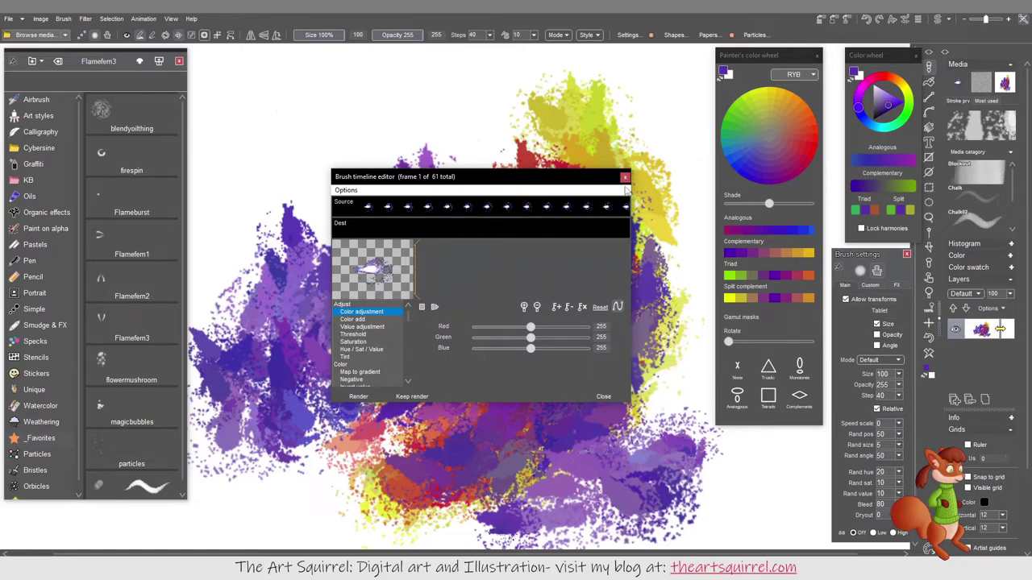
Close the timeline editor, brush purple over the top, then paint broad red strokes across the middle.
click(603, 396)
click(441, 117)
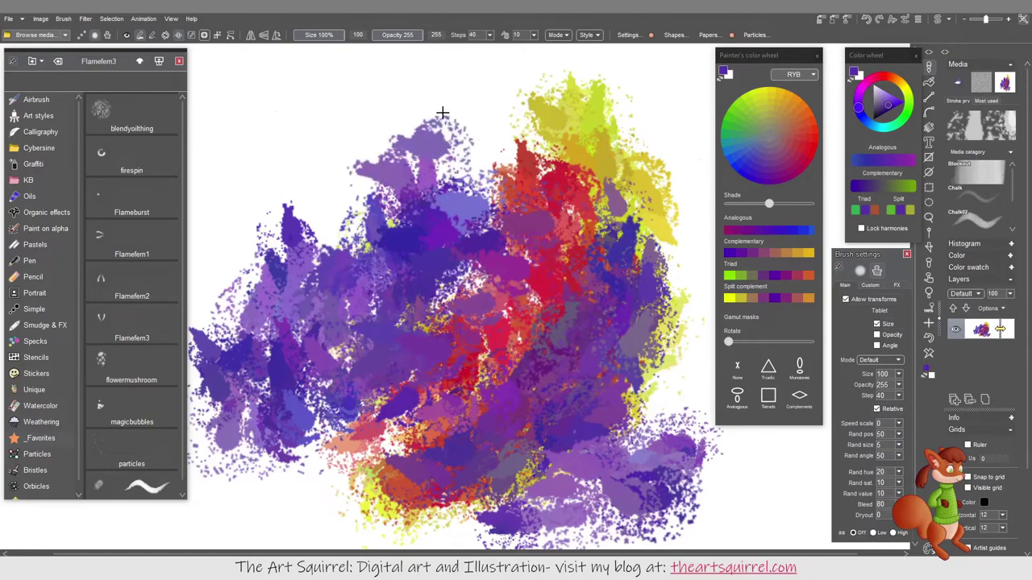
mouse_move(441, 117)
mouse_down()
mouse_move(472, 142)
mouse_move(509, 143)
mouse_move(540, 118)
mouse_move(528, 192)
mouse_move(495, 172)
mouse_move(466, 259)
mouse_up()
click(785, 134)
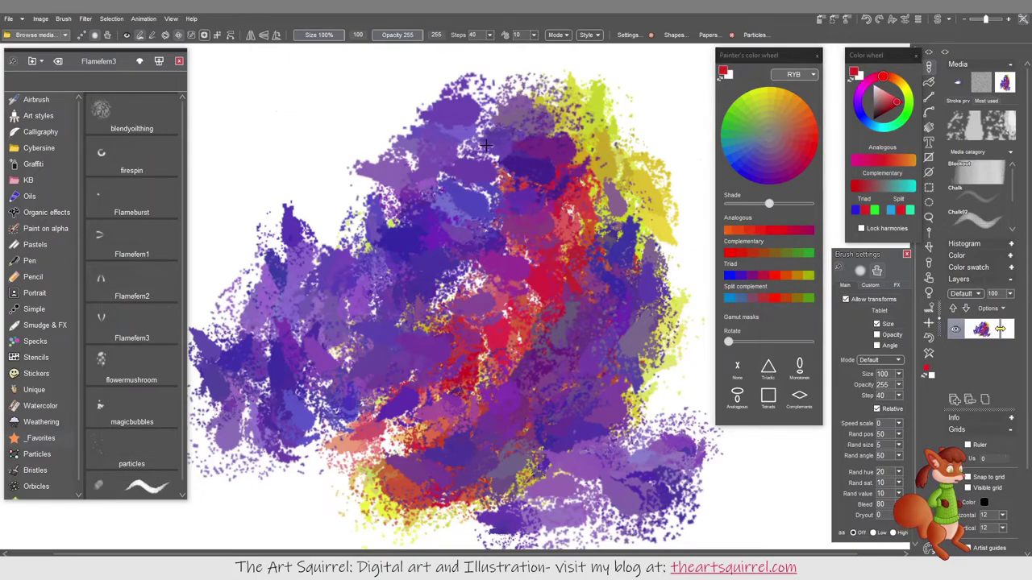
mouse_move(379, 339)
mouse_down()
mouse_move(306, 412)
mouse_move(476, 173)
mouse_move(315, 460)
mouse_move(380, 460)
mouse_move(452, 435)
mouse_move(290, 516)
mouse_move(233, 516)
mouse_up()
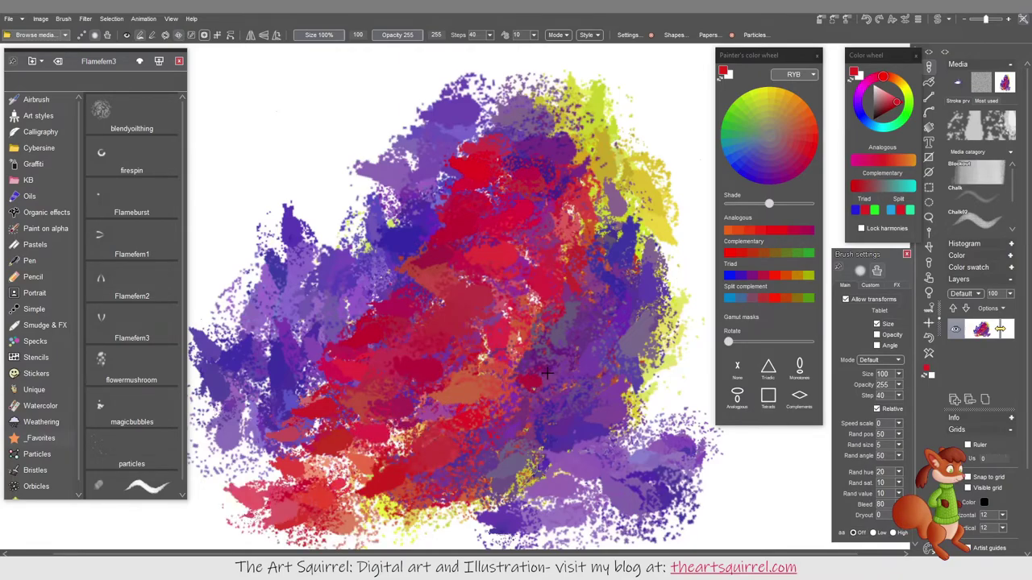
mouse_move(548, 369)
mouse_down()
mouse_move(494, 439)
mouse_move(379, 528)
mouse_up()
mouse_move(621, 318)
mouse_down()
mouse_move(592, 365)
mouse_move(580, 419)
mouse_move(609, 423)
mouse_move(633, 451)
mouse_move(591, 494)
mouse_move(564, 508)
mouse_up()
Switch to purple-blue, clear the canvas, and build up a blue-violet curved shape.
click(760, 146)
click(927, 353)
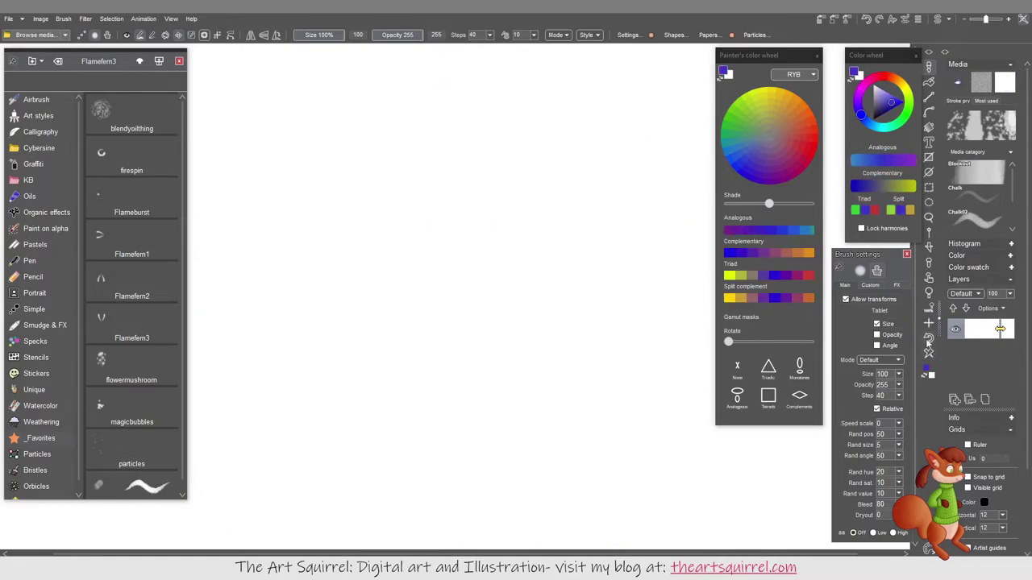
mouse_move(581, 242)
mouse_down()
mouse_move(430, 376)
mouse_move(285, 350)
mouse_move(249, 355)
mouse_up()
mouse_move(375, 416)
mouse_down()
mouse_move(525, 355)
mouse_move(570, 200)
mouse_move(592, 216)
mouse_move(570, 323)
mouse_move(603, 263)
mouse_move(563, 331)
mouse_move(441, 403)
mouse_move(576, 291)
mouse_move(521, 381)
mouse_move(462, 389)
mouse_move(454, 417)
mouse_move(533, 387)
mouse_move(580, 348)
mouse_move(568, 392)
mouse_move(622, 271)
mouse_move(608, 160)
mouse_move(616, 185)
mouse_move(604, 230)
mouse_move(643, 265)
mouse_move(632, 336)
mouse_move(529, 417)
mouse_move(522, 406)
mouse_move(474, 421)
mouse_move(466, 441)
mouse_move(478, 454)
mouse_move(428, 427)
mouse_move(501, 436)
mouse_move(550, 425)
mouse_move(553, 447)
mouse_move(537, 460)
mouse_move(514, 449)
mouse_move(503, 456)
mouse_move(548, 446)
mouse_move(599, 413)
mouse_move(614, 431)
mouse_move(650, 336)
mouse_move(659, 364)
mouse_move(674, 341)
mouse_move(657, 418)
mouse_move(659, 365)
mouse_move(607, 384)
mouse_move(586, 374)
mouse_move(579, 403)
mouse_move(637, 471)
mouse_move(581, 492)
mouse_move(545, 487)
mouse_up()
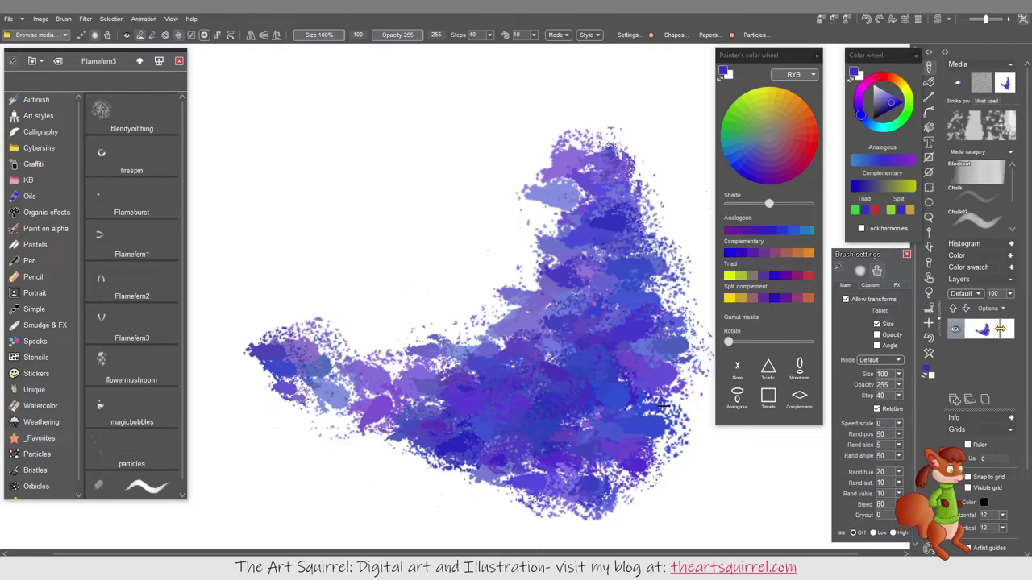
mouse_move(431, 471)
mouse_down()
mouse_move(405, 444)
mouse_move(354, 459)
mouse_move(432, 460)
mouse_move(450, 503)
mouse_move(422, 506)
mouse_move(379, 481)
mouse_move(335, 480)
mouse_move(302, 429)
mouse_move(445, 489)
mouse_move(461, 523)
mouse_move(536, 478)
mouse_move(436, 457)
mouse_move(432, 429)
mouse_up()
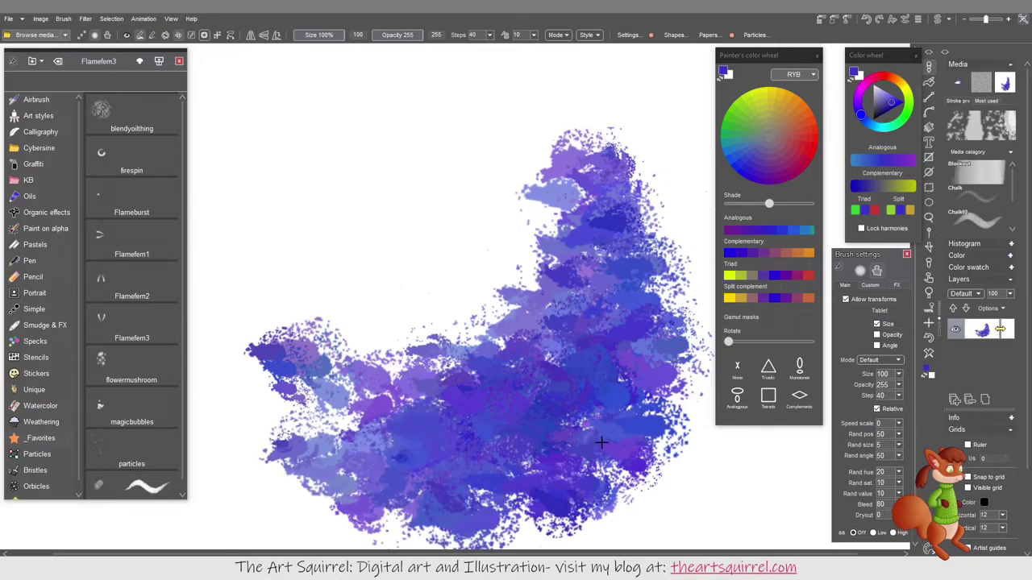
mouse_move(442, 290)
mouse_down()
mouse_move(456, 315)
mouse_move(467, 263)
mouse_move(537, 336)
mouse_move(511, 302)
mouse_move(458, 331)
mouse_move(433, 402)
mouse_move(470, 439)
mouse_up()
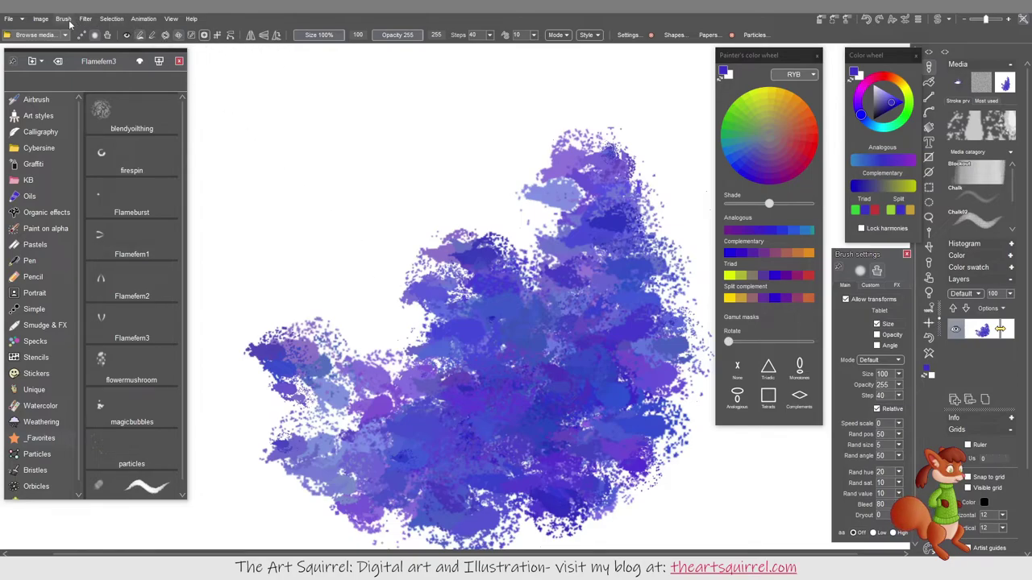
Open Brush > More and browse the brush media list.
click(143, 19)
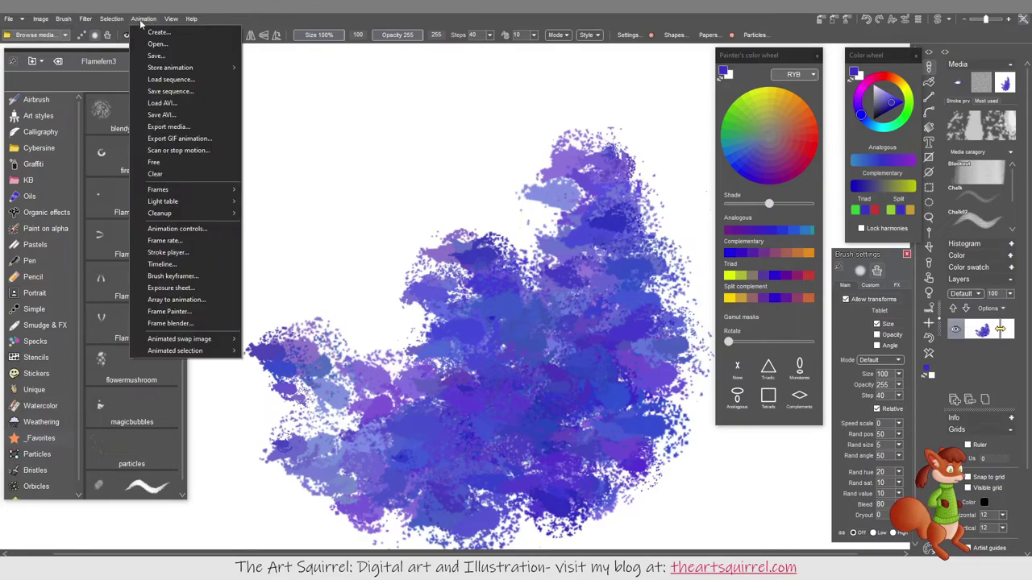
mouse_move(66, 21)
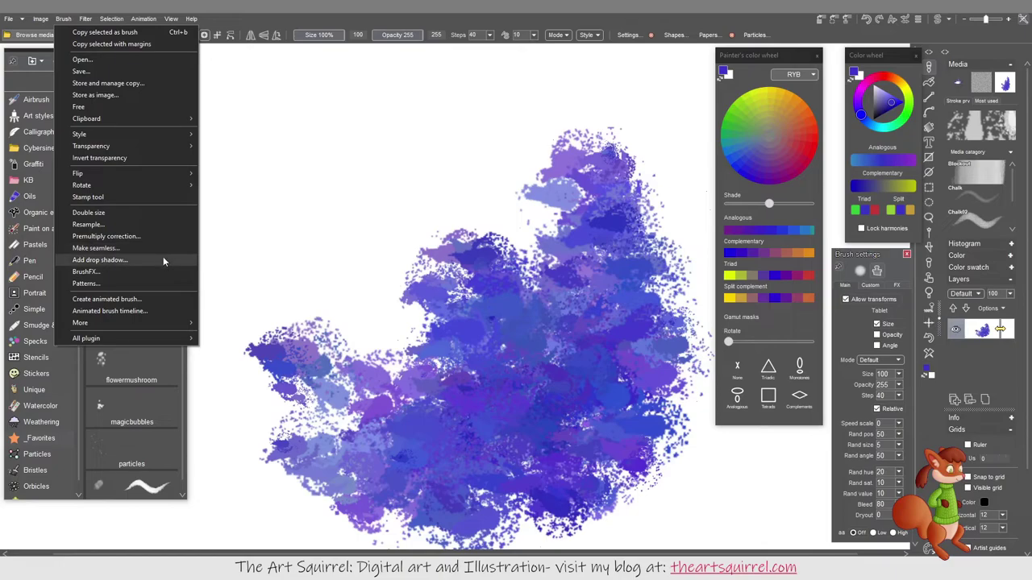
mouse_move(168, 321)
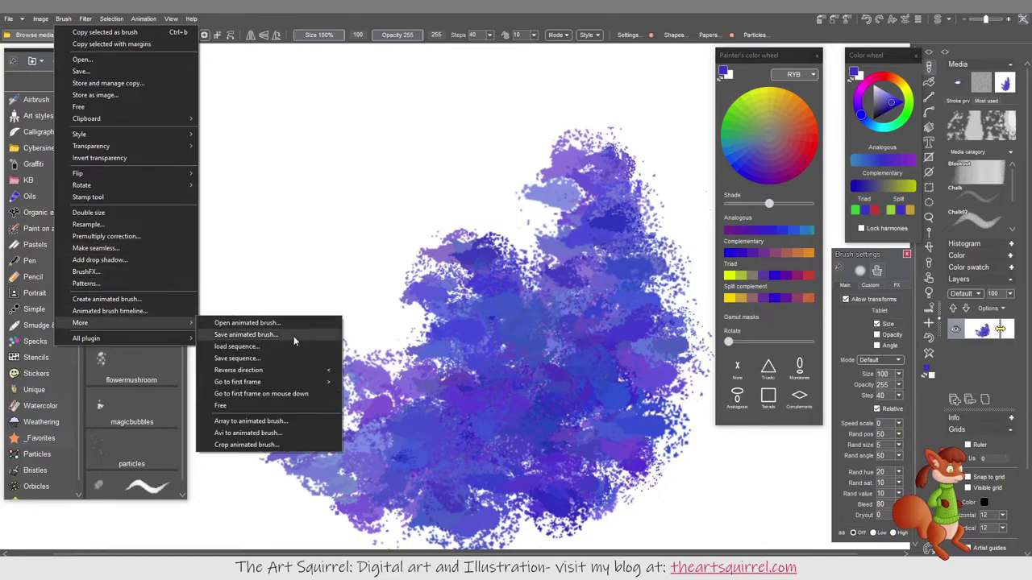
click(305, 406)
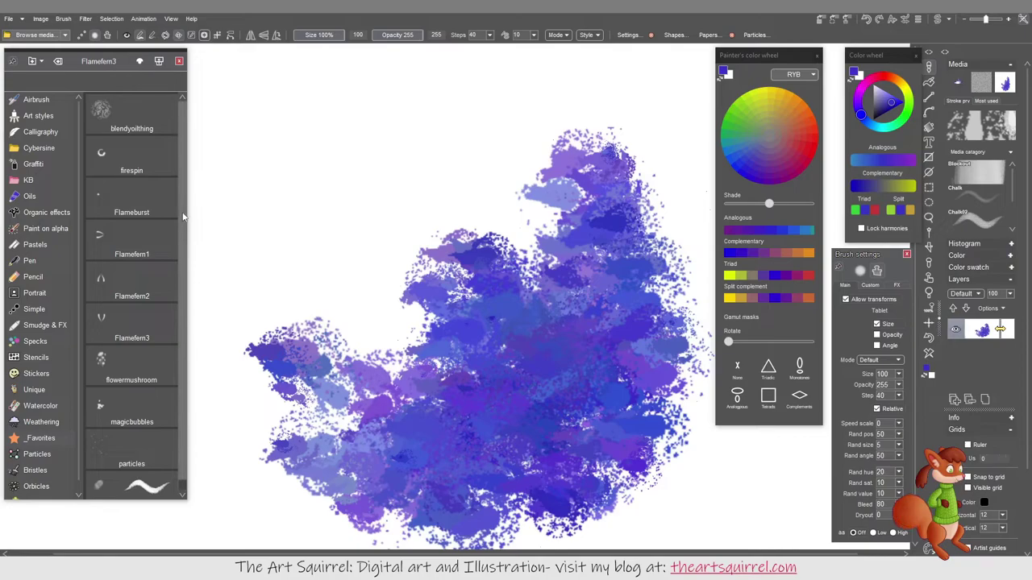
scroll(182, 226, down, 1)
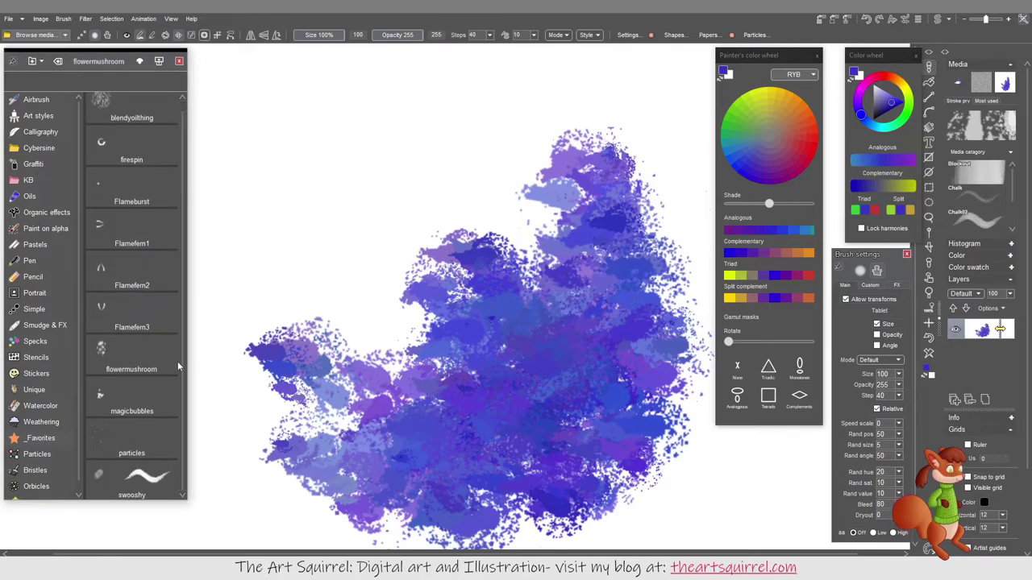
click(131, 149)
Create a new brush folder named animatedcustom.
click(33, 62)
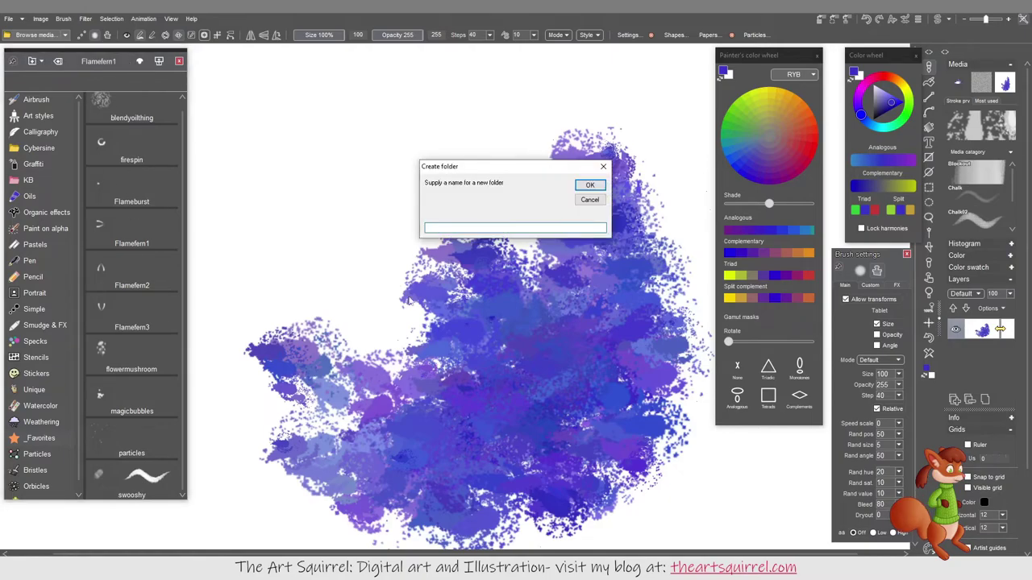
text(animatedcusto)
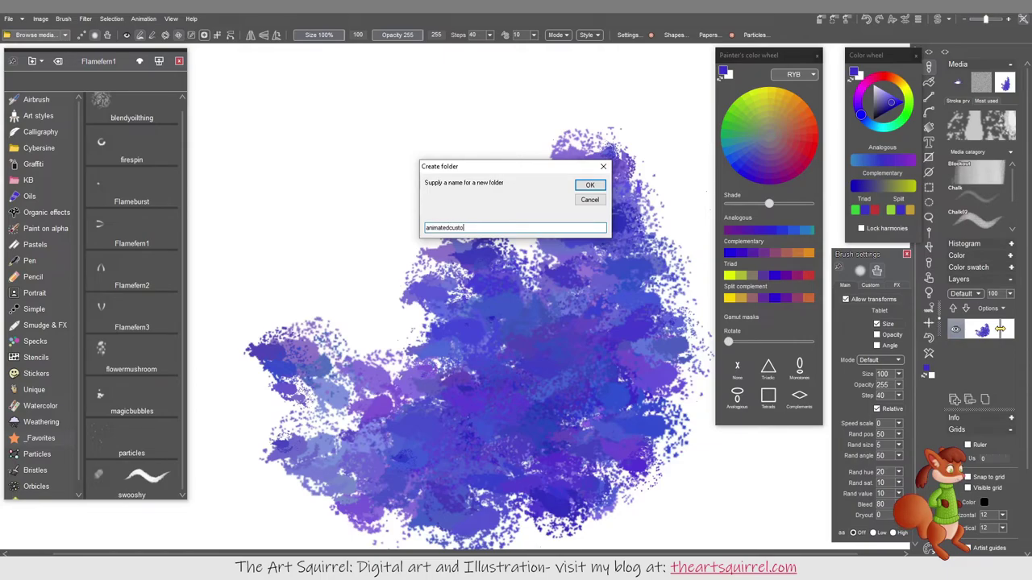
text(m)
click(589, 185)
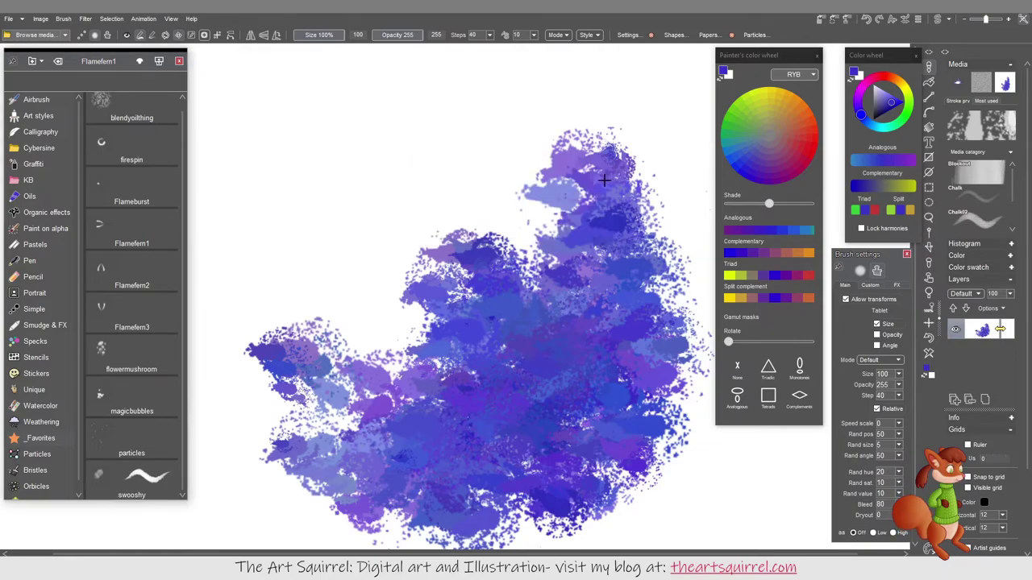
click(129, 149)
Save the brush as 'mysticblobthing' media in animatedcustom, then paint purple test dabs.
click(48, 115)
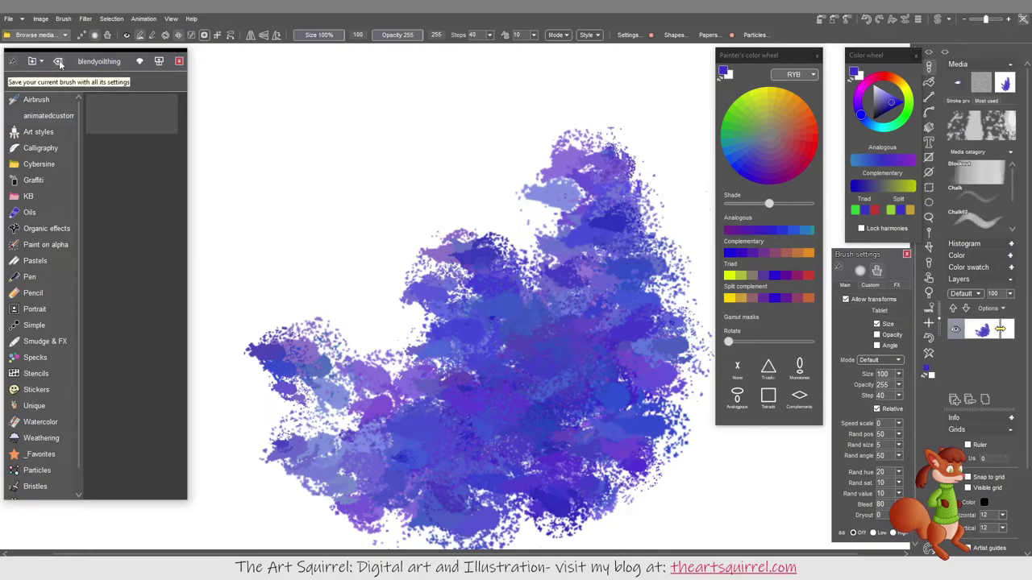
click(59, 62)
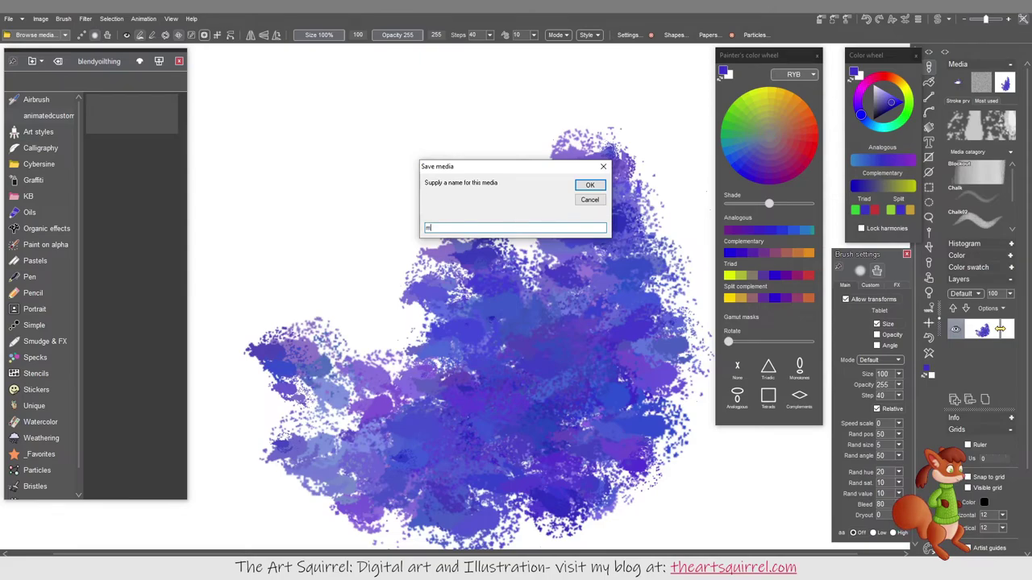
text(icro)
key(BackSpace)
key(BackSpace)
key(BackSpace)
key(BackSpace)
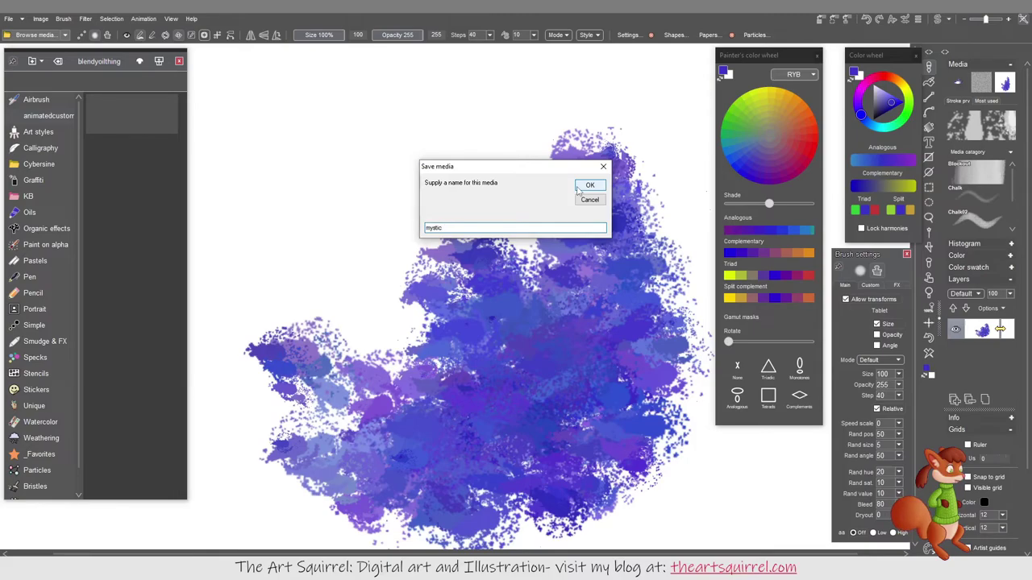
text(blobthing)
click(589, 185)
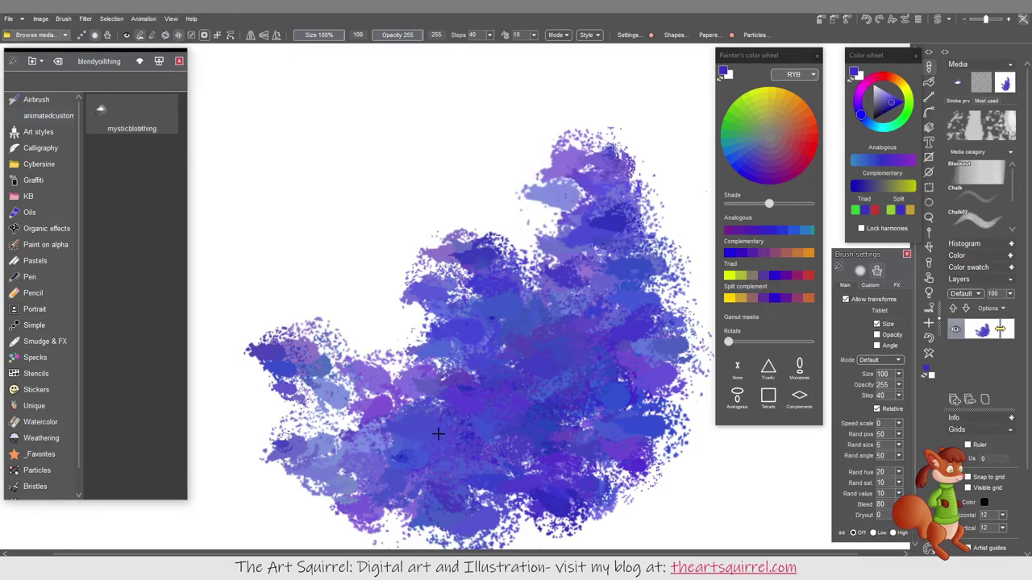
mouse_move(387, 275)
mouse_down()
mouse_move(365, 252)
mouse_move(409, 210)
mouse_move(439, 119)
mouse_move(452, 187)
mouse_move(467, 169)
mouse_move(493, 209)
mouse_move(511, 182)
mouse_up()
mouse_move(451, 242)
mouse_down()
mouse_move(387, 282)
mouse_move(403, 338)
mouse_move(484, 266)
mouse_move(511, 263)
mouse_move(524, 226)
mouse_move(541, 237)
mouse_move(508, 258)
mouse_move(545, 120)
mouse_up()
Choose Save animated brush and browse up to the brush files\pdhowler folder.
click(67, 20)
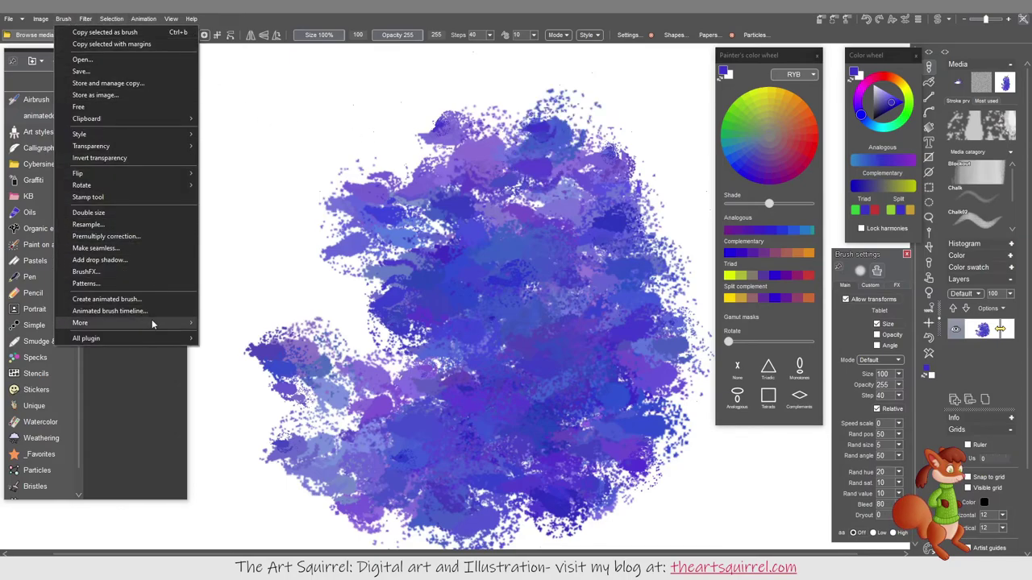
mouse_move(152, 323)
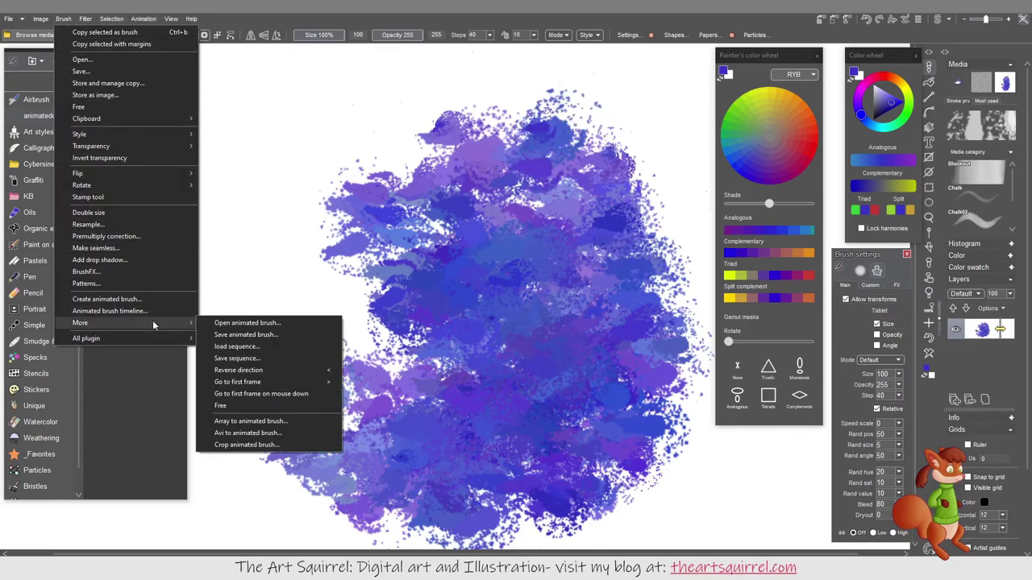
click(259, 334)
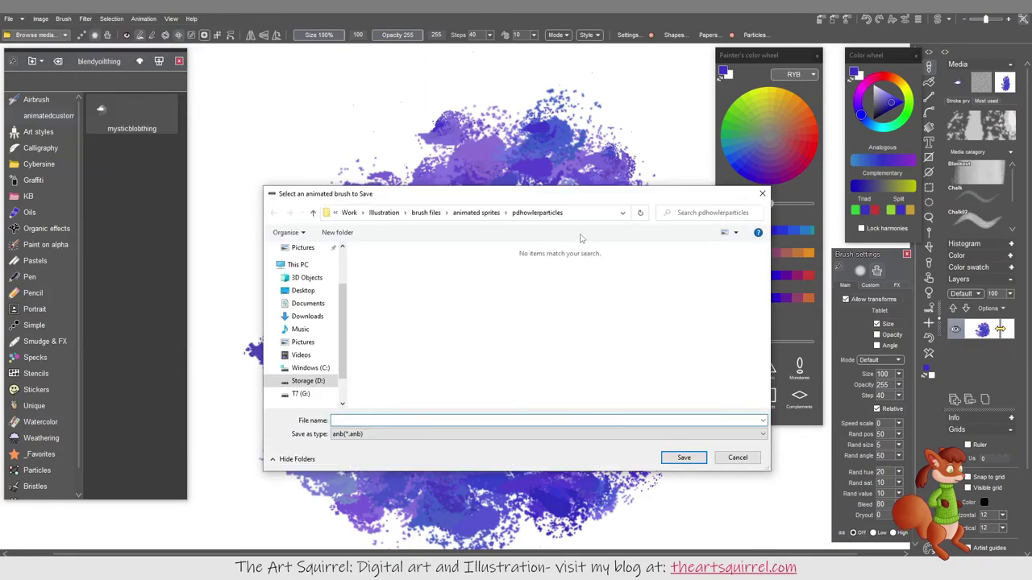
click(476, 216)
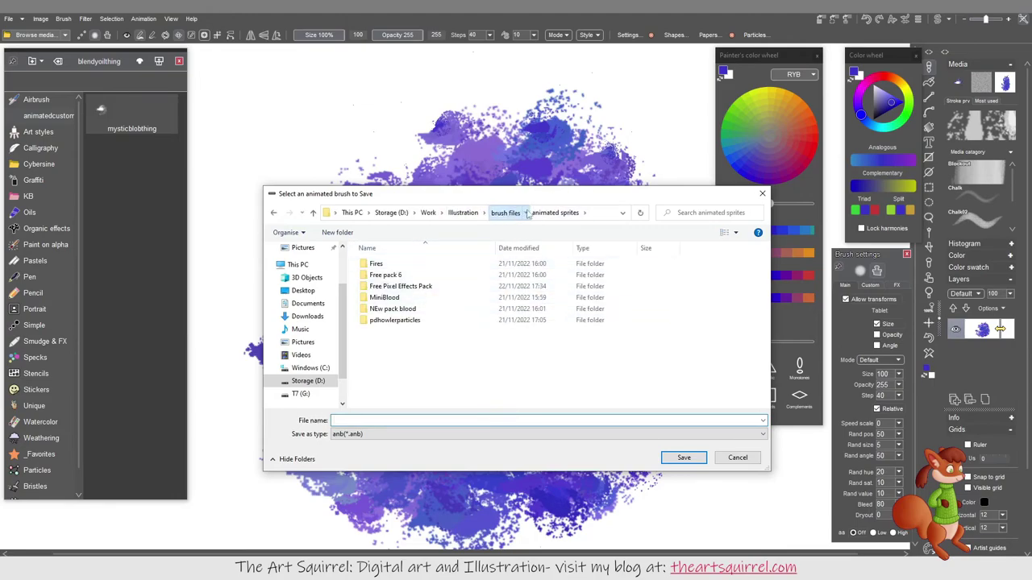
click(508, 213)
double_click(399, 395)
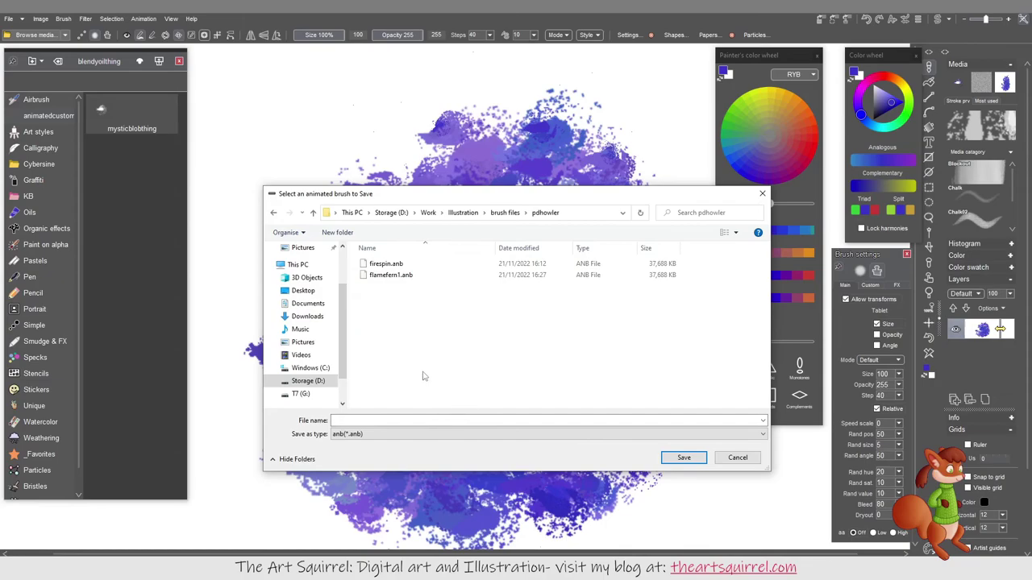
Name the file mysticblobthing, keep the .anb file type, and save it.
click(399, 420)
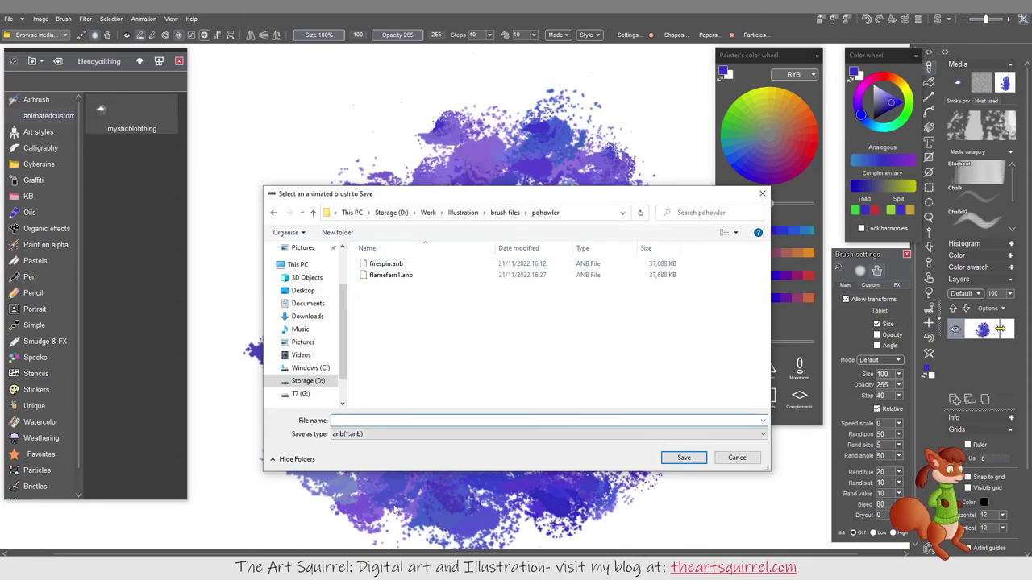
text(mysticblobthing)
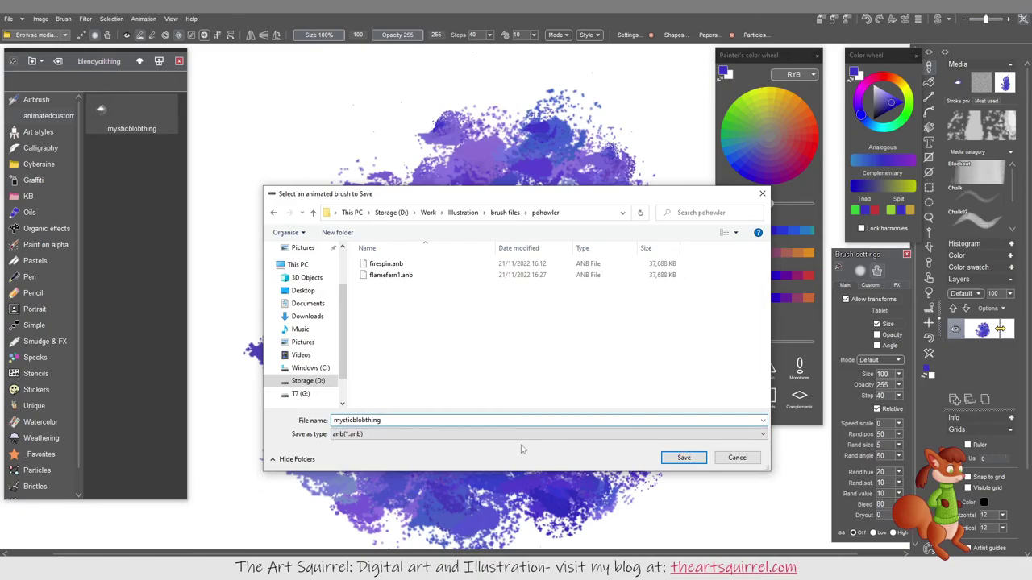
click(368, 436)
click(389, 448)
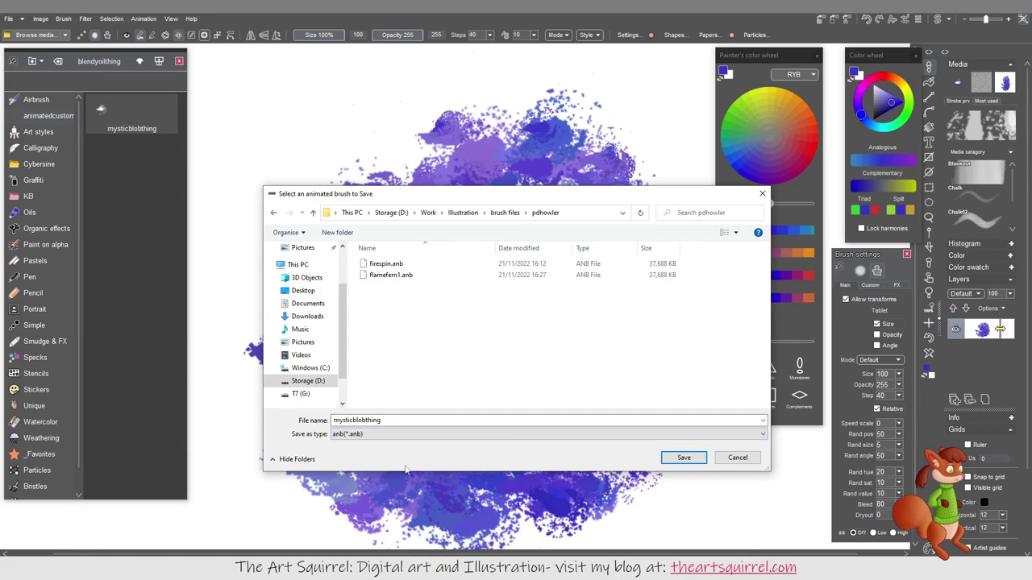
click(699, 457)
Paint red dabs of the animated brush across the centre of the blue-violet blob.
click(803, 145)
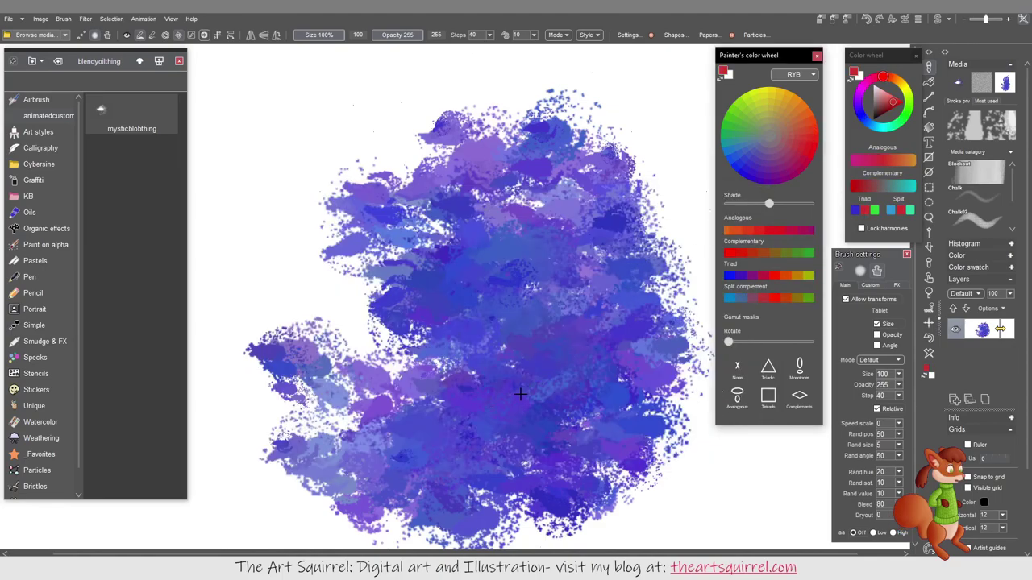
mouse_move(521, 392)
mouse_down()
mouse_move(428, 452)
mouse_move(423, 398)
mouse_move(494, 321)
mouse_move(531, 311)
mouse_move(568, 390)
mouse_move(531, 455)
mouse_move(483, 440)
mouse_move(480, 457)
mouse_move(583, 360)
mouse_move(609, 349)
mouse_move(554, 250)
mouse_move(599, 257)
mouse_up()
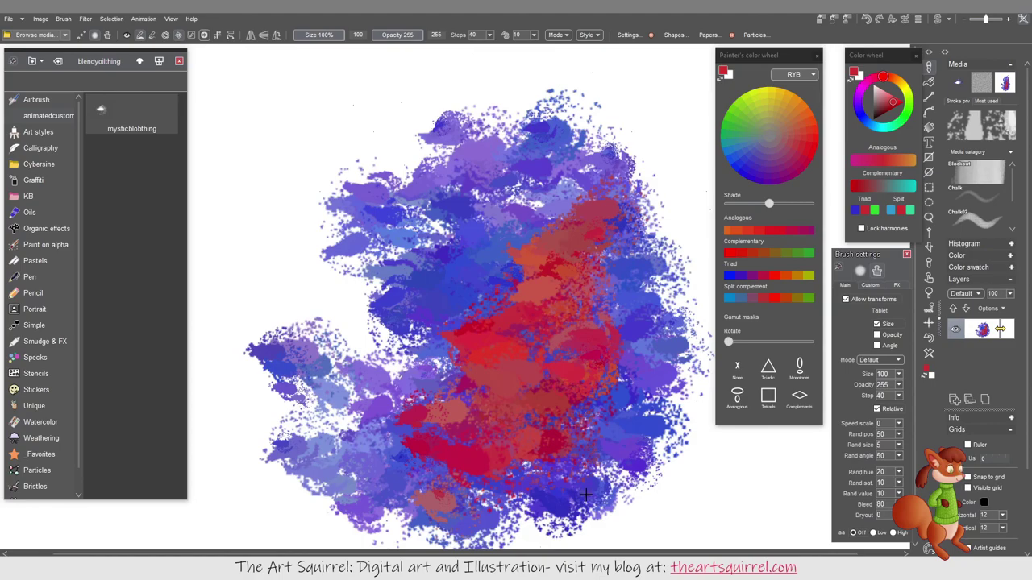